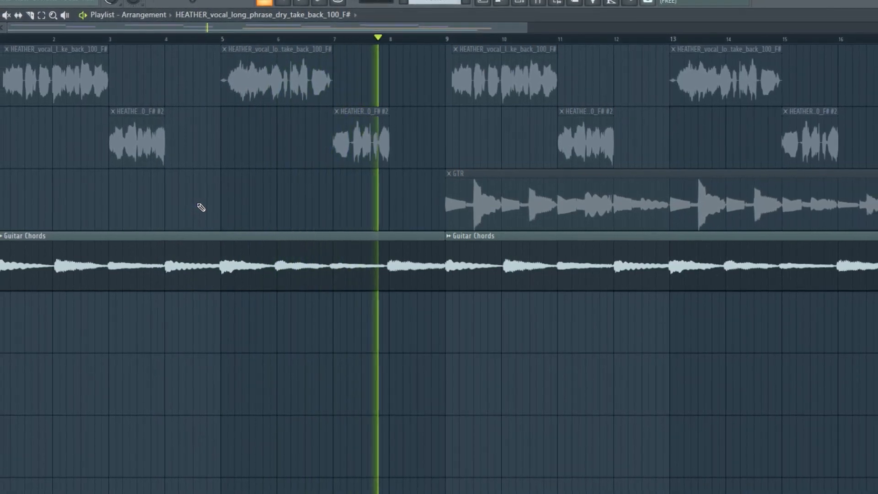
Solo the GTR audio on Track 3 and listen to it from bar 9
key(space)
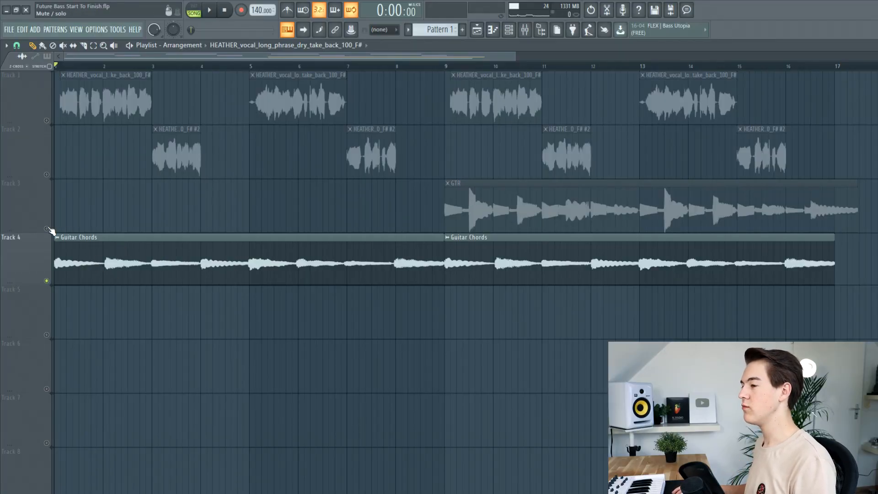
right_click(47, 229)
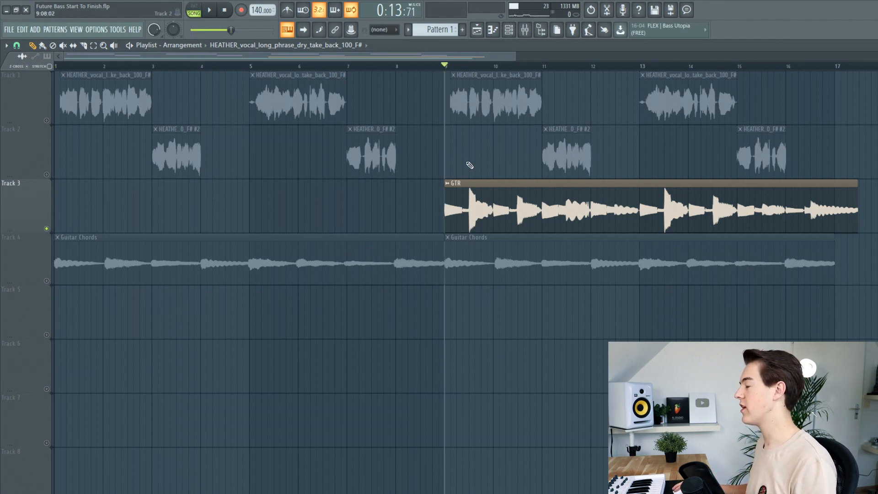
key(space)
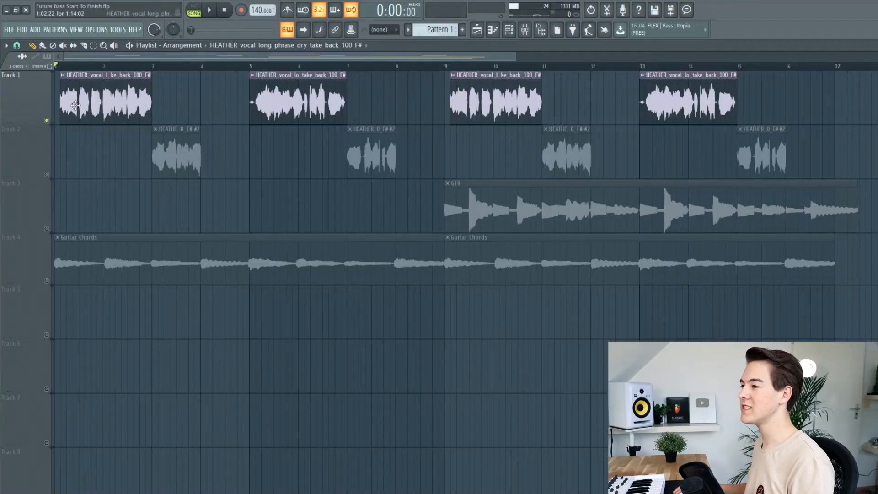
Audition the vocal clips on Tracks 1 and 2, and inspect the first vocal clip's channel settings
key(space)
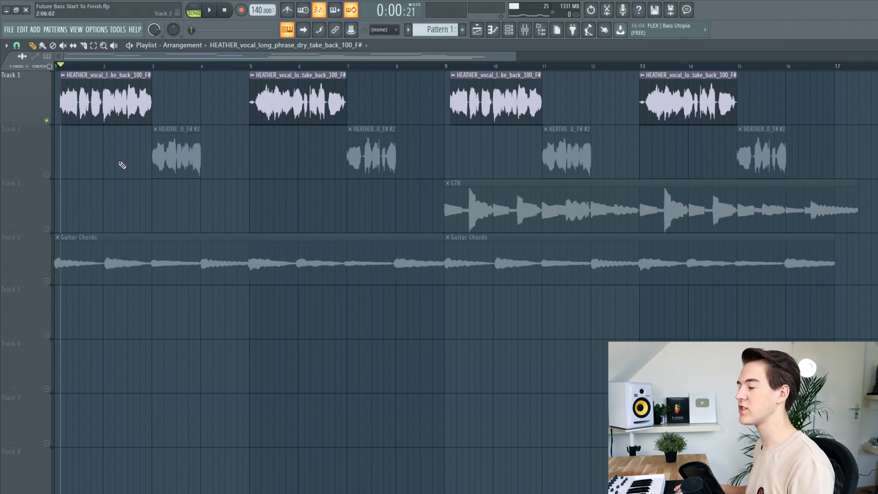
click(46, 174)
key(space)
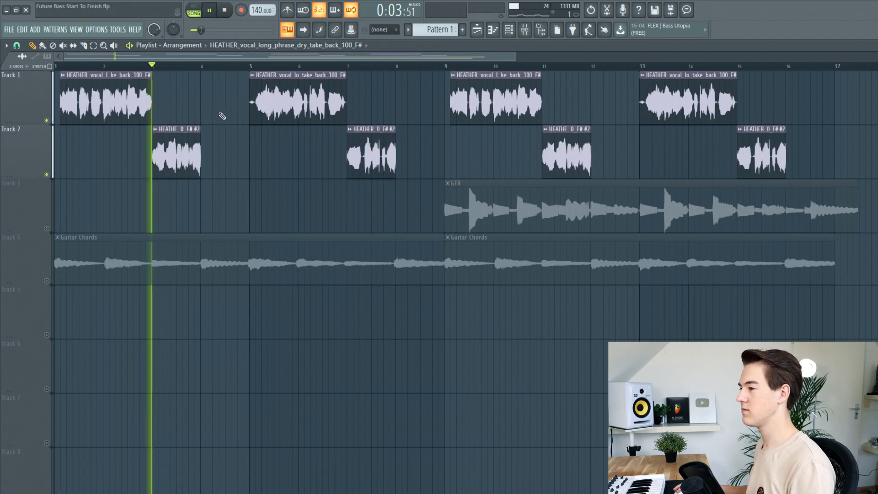
key(space)
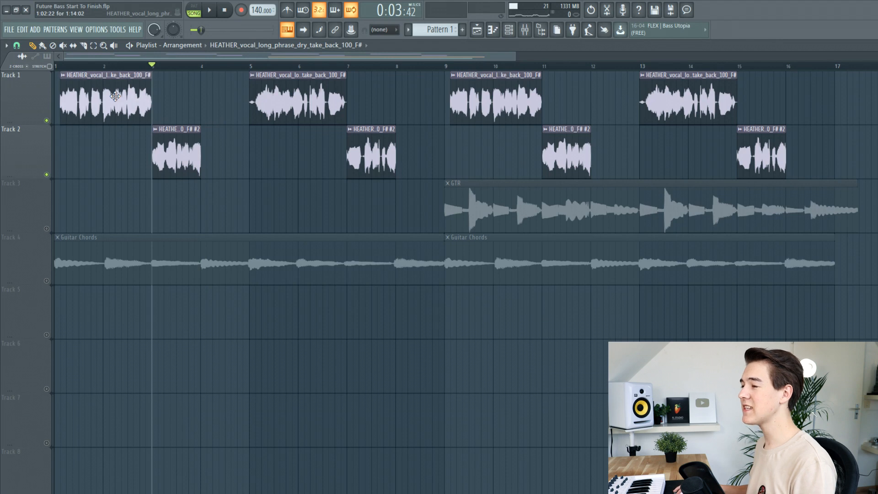
double_click(112, 96)
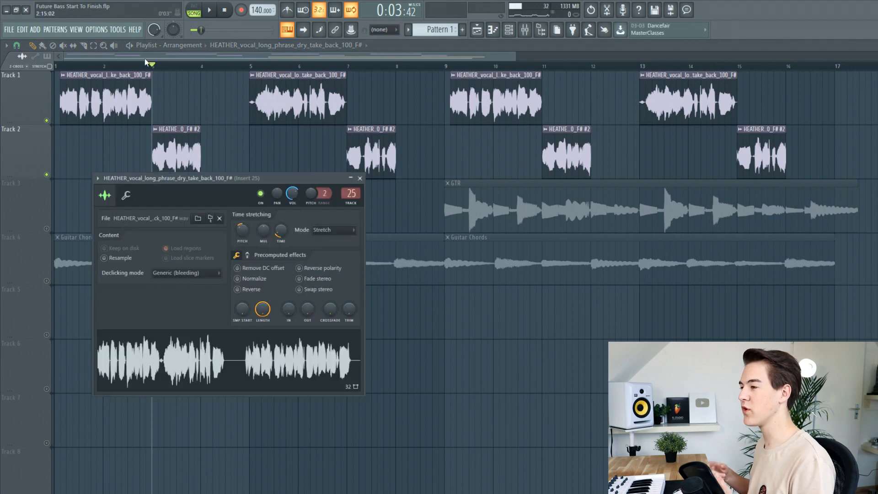
key(Escape)
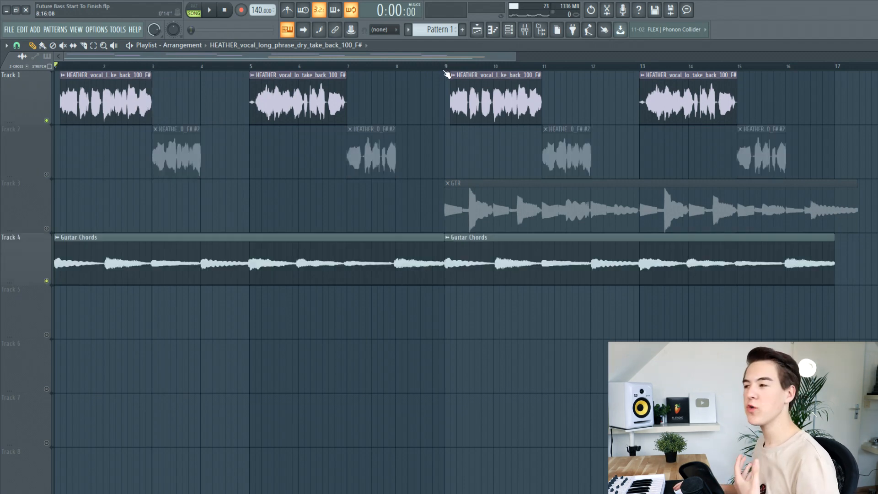
Select bars 1 to 8 of the arrangement as the loop range
drag(443, 69, 19, 140)
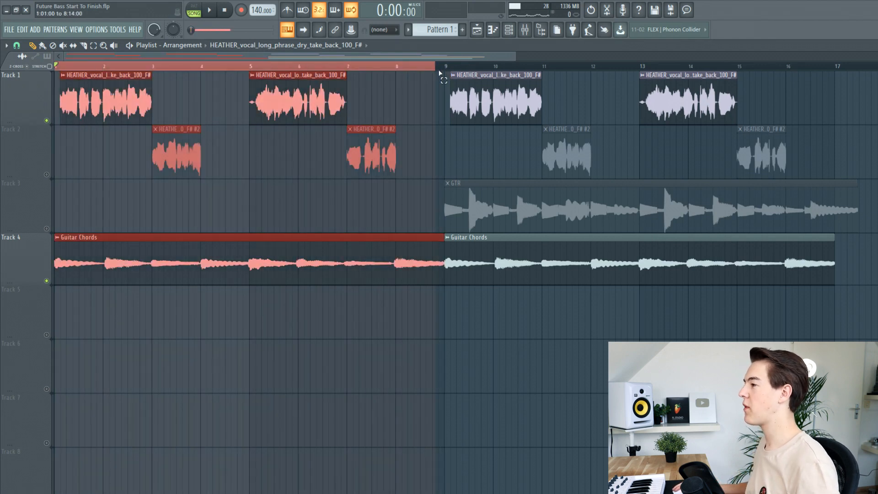
click(418, 120)
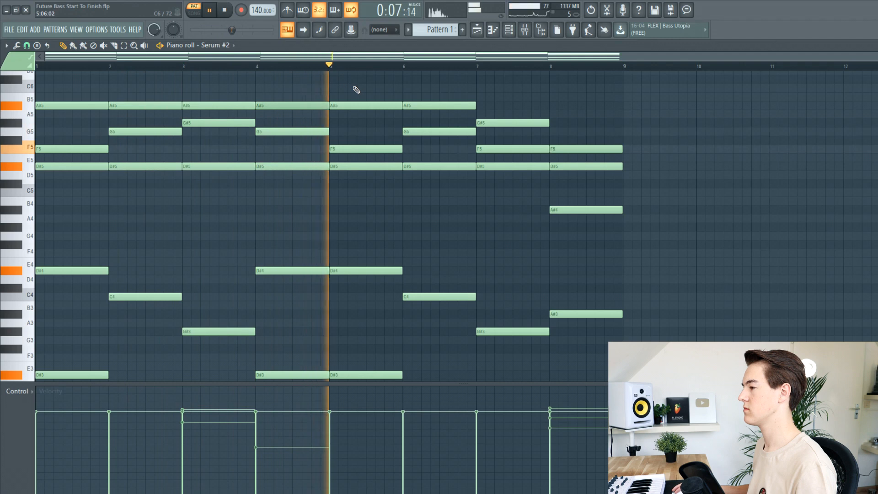
Stop the chord playback, place Pattern 1 on playlist Track 5 from bar 1, and unmute Track 5
click(224, 9)
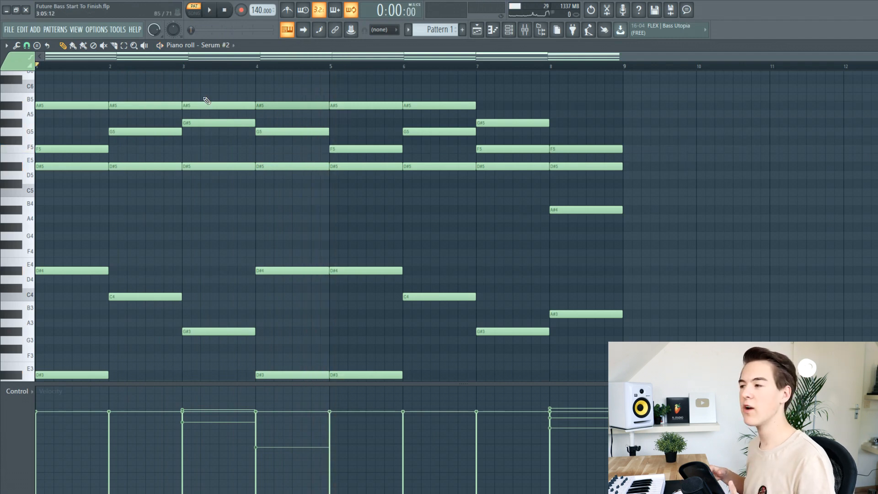
click(483, 33)
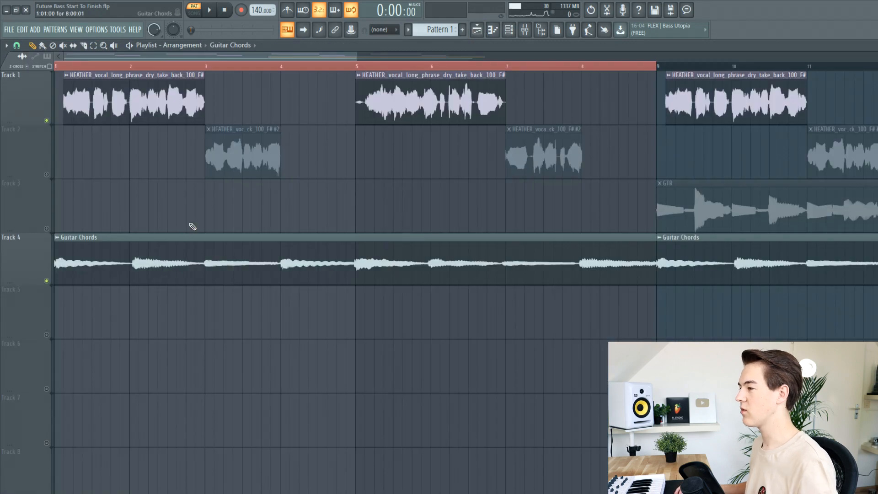
click(249, 45)
click(249, 238)
drag(210, 328, 66, 336)
click(47, 335)
Listen to Pattern 1 together with the vocals and guitar chords, and open the pattern for inspection
key(space)
scroll(108, 135, down, 2)
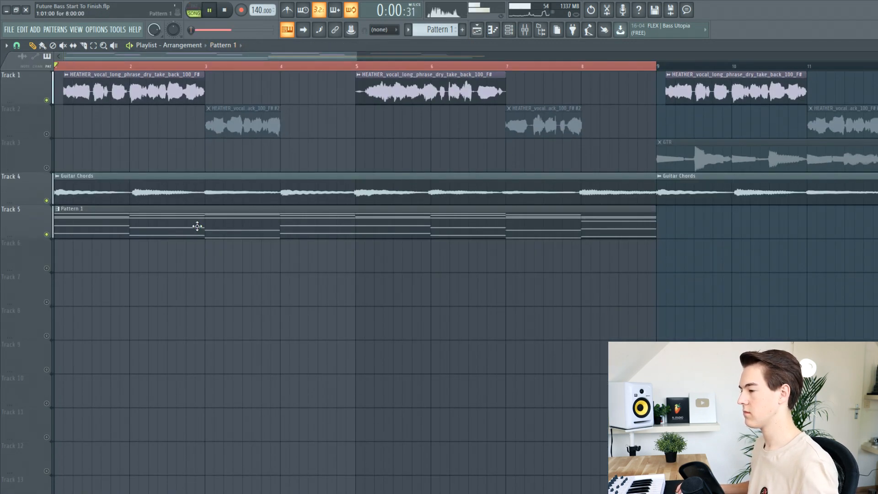
scroll(224, 252, down, 3)
scroll(255, 283, down, 3)
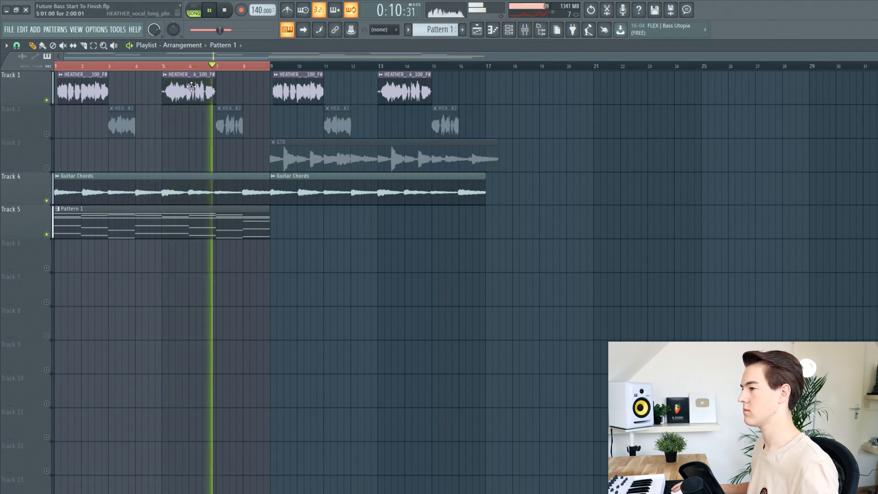
double_click(198, 228)
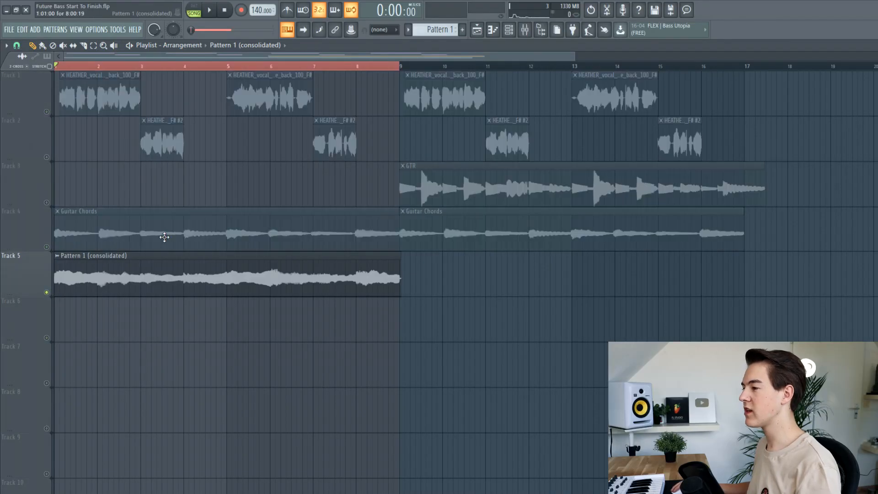
Audition the consolidated Pattern 1 audio alone and together with the Guitar Chords track
key(space)
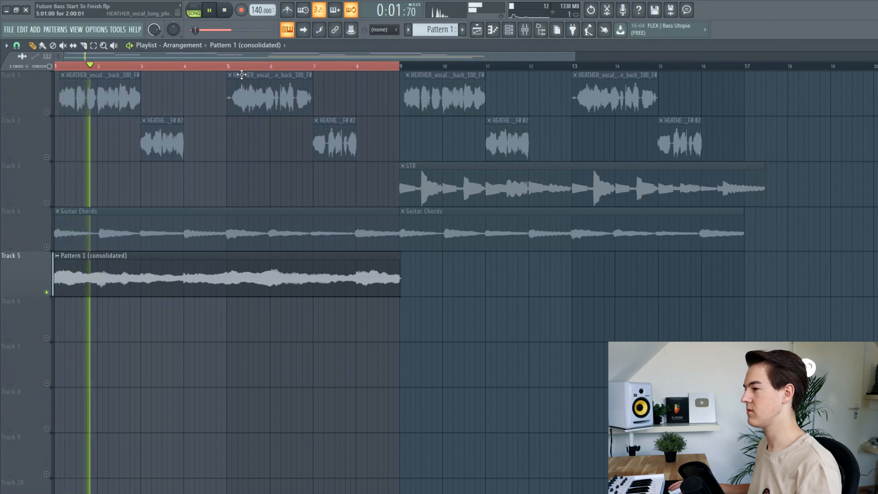
key(space)
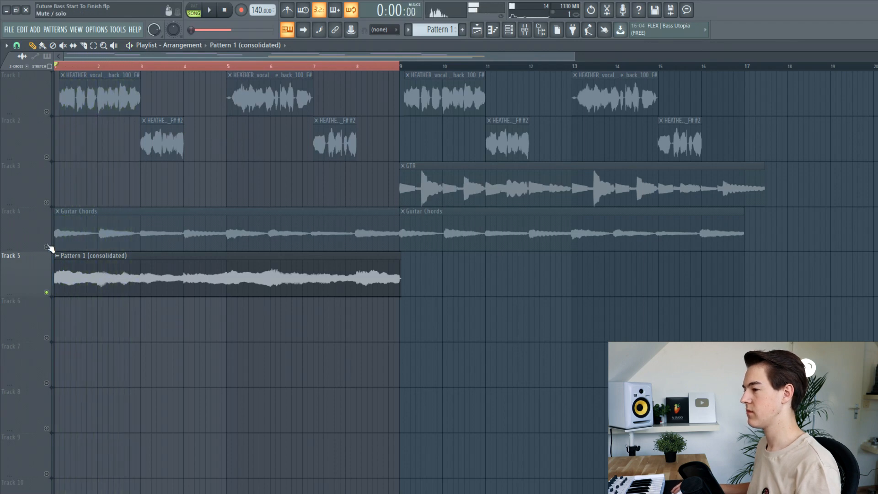
click(47, 247)
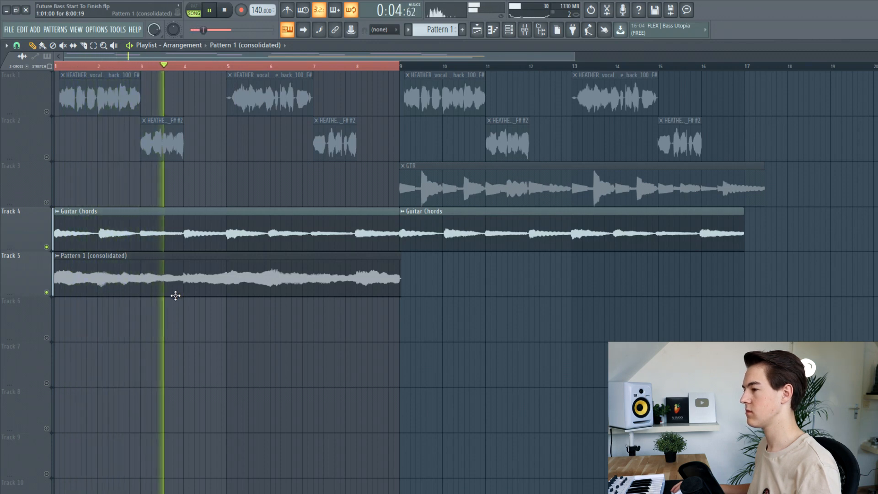
key(space)
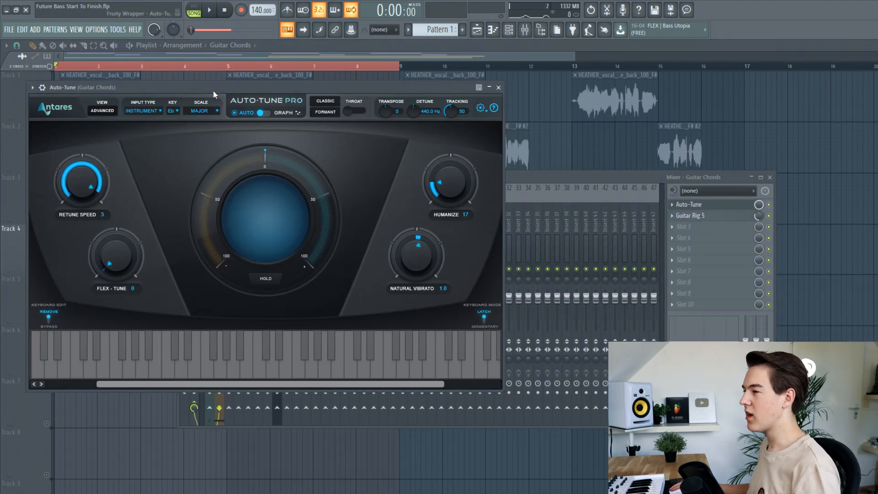
Close Auto-Tune, compare the guitar chords with Guitar Rig 5 bypassed and active, and close Guitar Rig 5
click(498, 87)
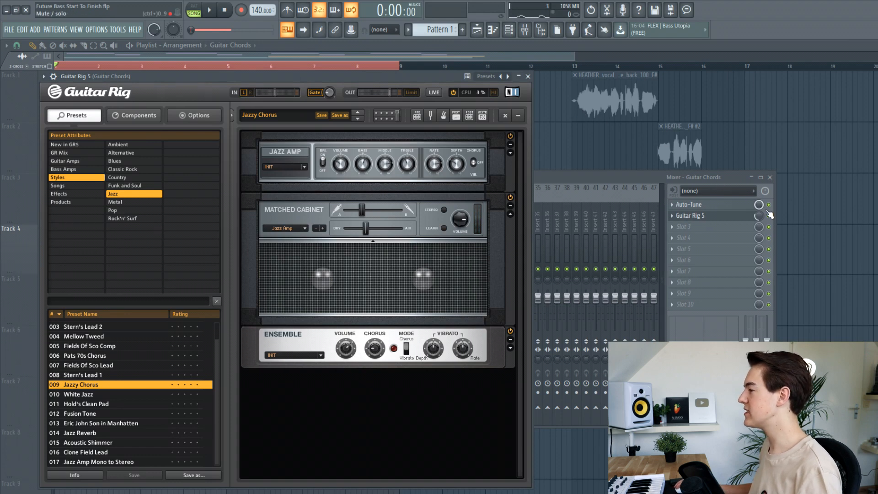
click(769, 215)
key(space)
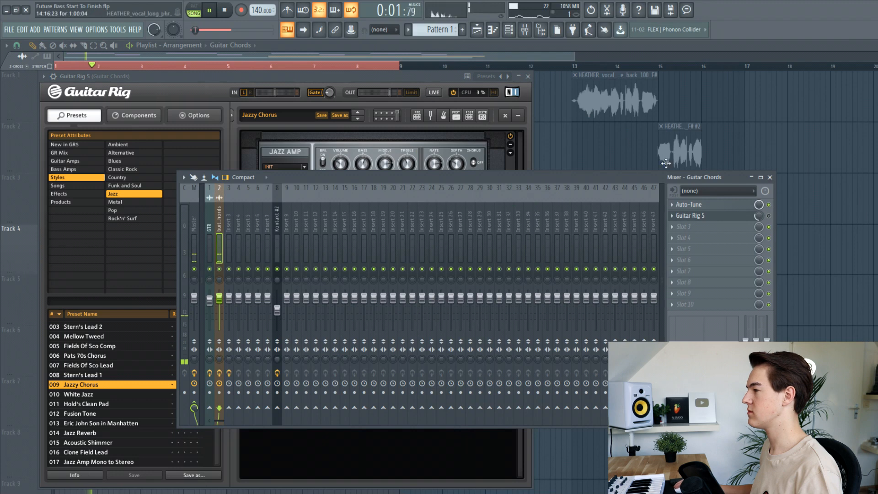
key(space)
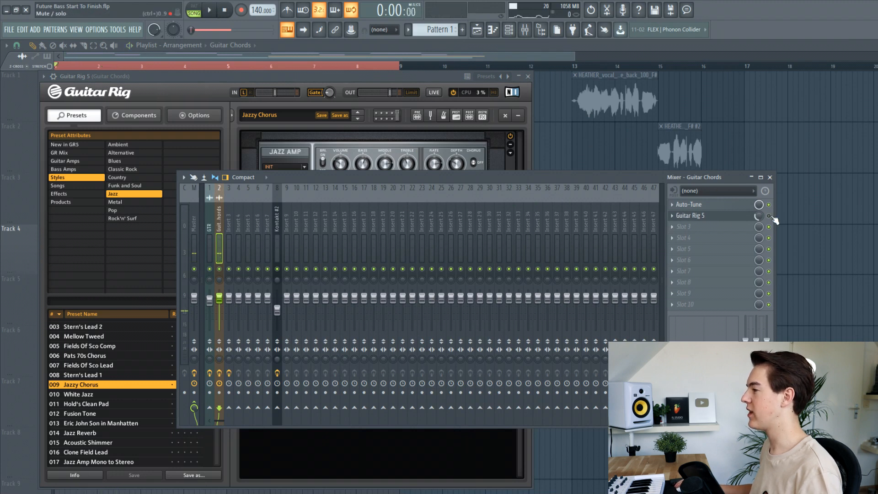
key(space)
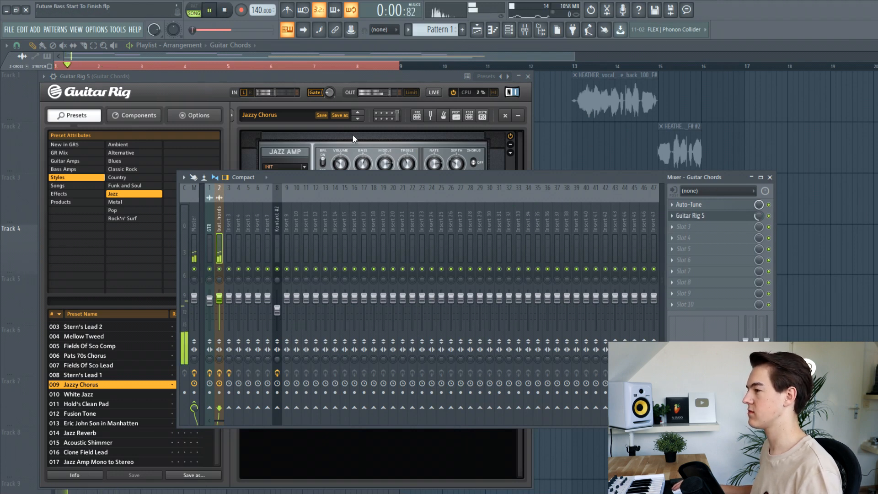
click(374, 77)
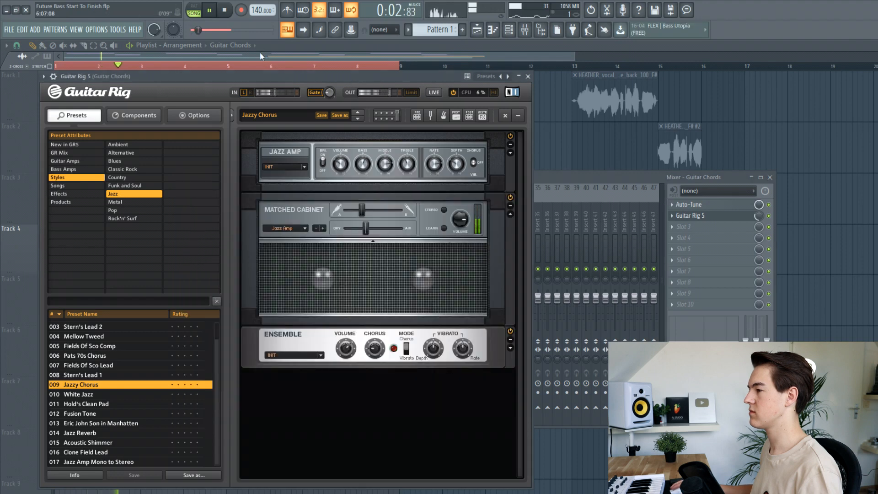
click(224, 10)
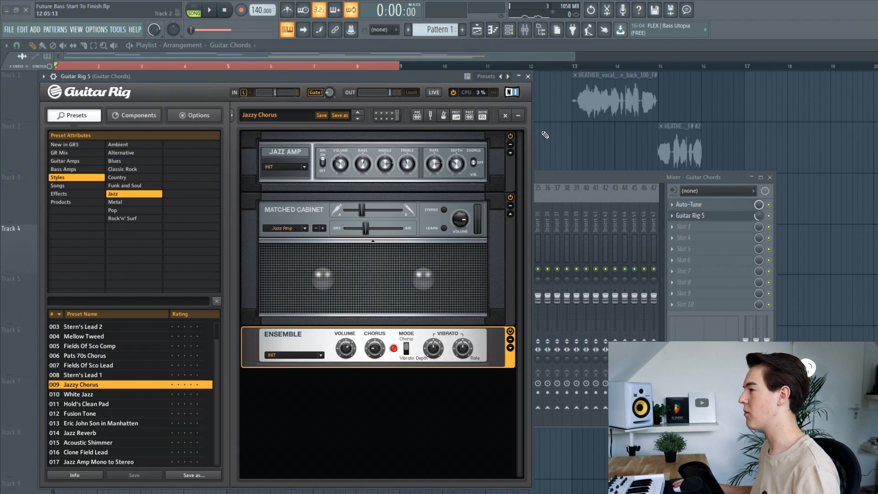
click(528, 78)
key(space)
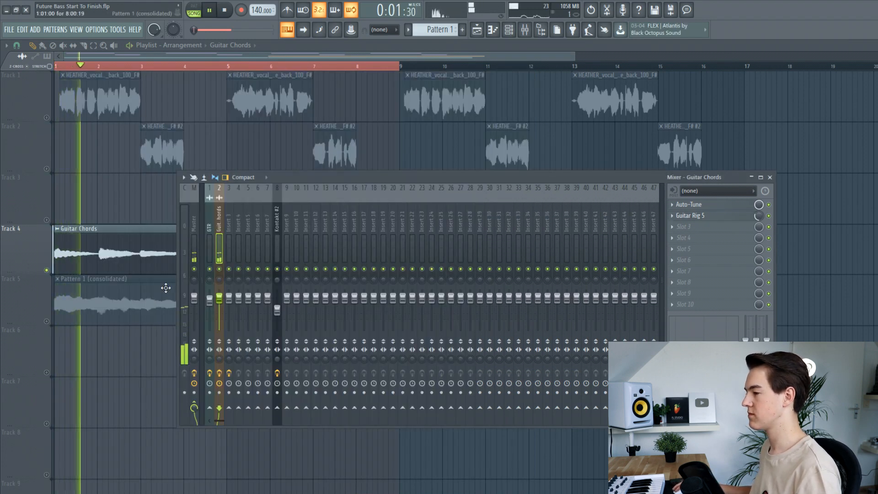
key(space)
Load Fruity Parametric EQ 2 in slot 4 of the Guitar Chords mixer track and roll off the low end with bands 1 and 2
click(728, 237)
mouse_move(732, 249)
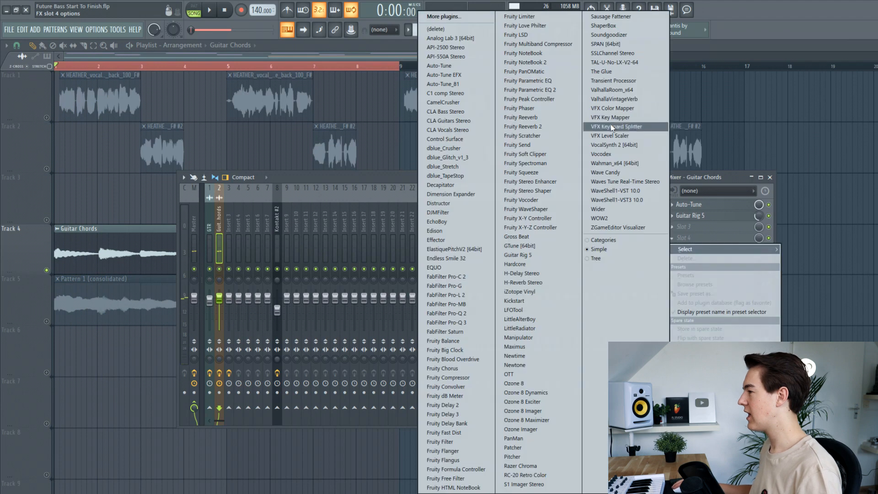
click(541, 90)
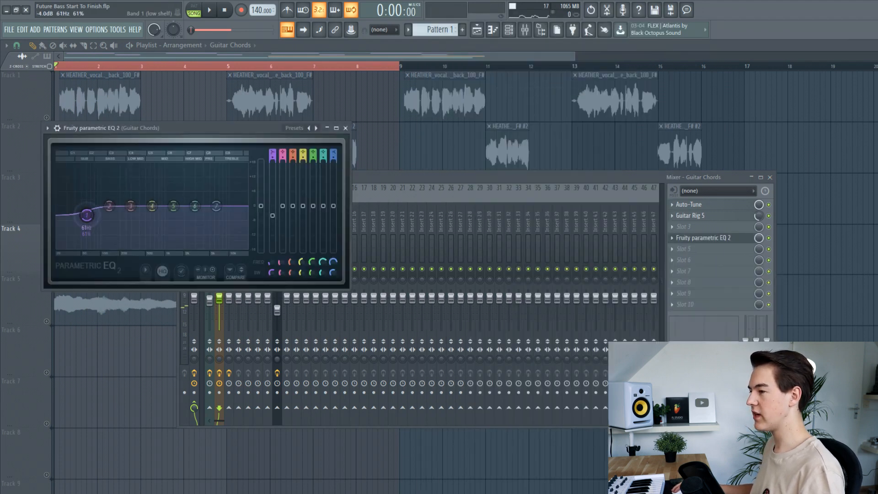
key(space)
drag(108, 209, 88, 205)
drag(117, 247, 95, 247)
key(space)
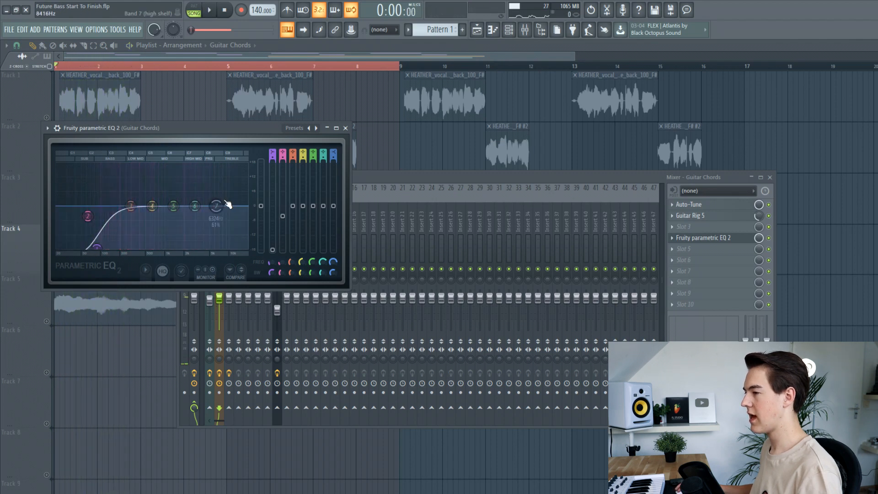
Lower the band 7 high shelf and slightly boost band 5 in the Guitar Chords EQ while listening, and close the EQ
key(space)
drag(212, 246, 203, 246)
mouse_move(174, 206)
mouse_down()
mouse_move(165, 178)
mouse_move(177, 195)
mouse_up()
drag(204, 246, 210, 241)
drag(176, 194, 179, 198)
drag(209, 241, 210, 234)
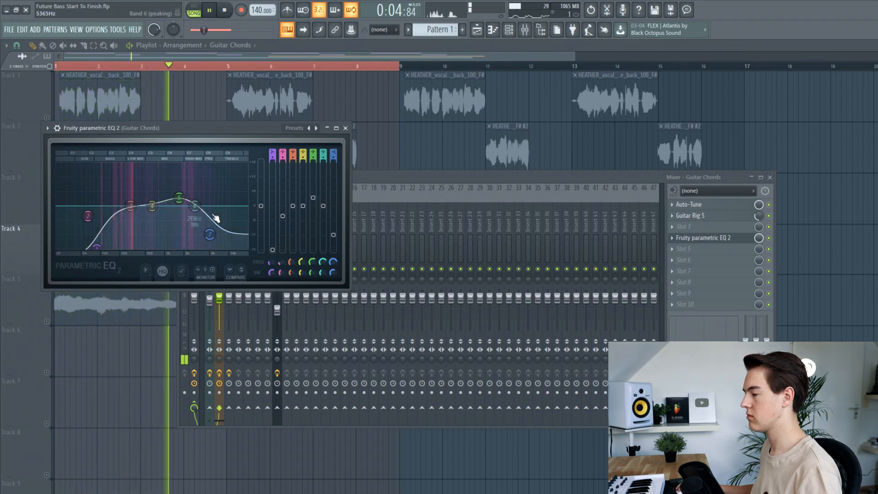
click(345, 129)
key(space)
Load Fruity Reeverb 2 in slot 5 of the Guitar Chords mixer track and audition the result
click(692, 254)
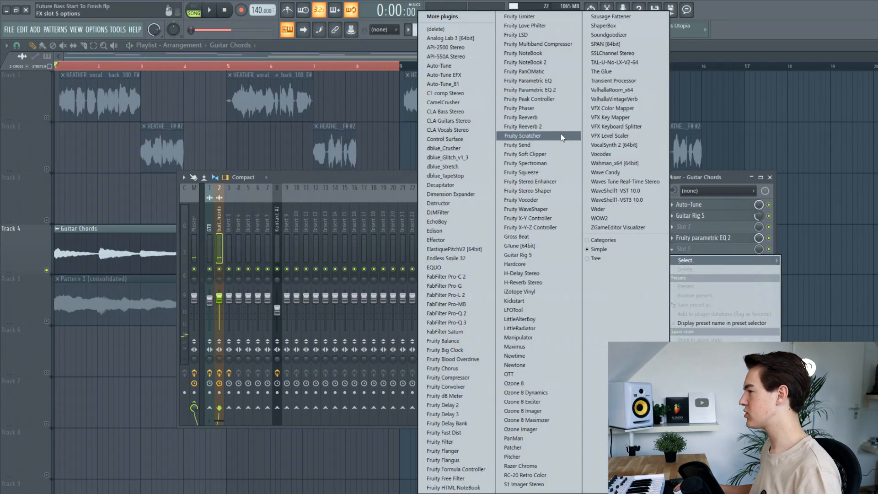
click(551, 122)
key(space)
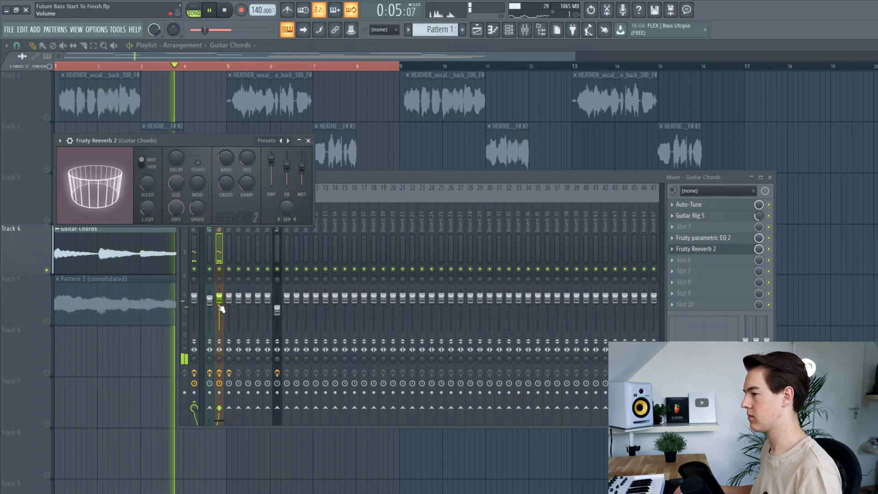
key(space)
Load The Glue compressor in slot 3 of the Guitar Chords mixer track and reposition its window beside the Track 4 clip
click(686, 233)
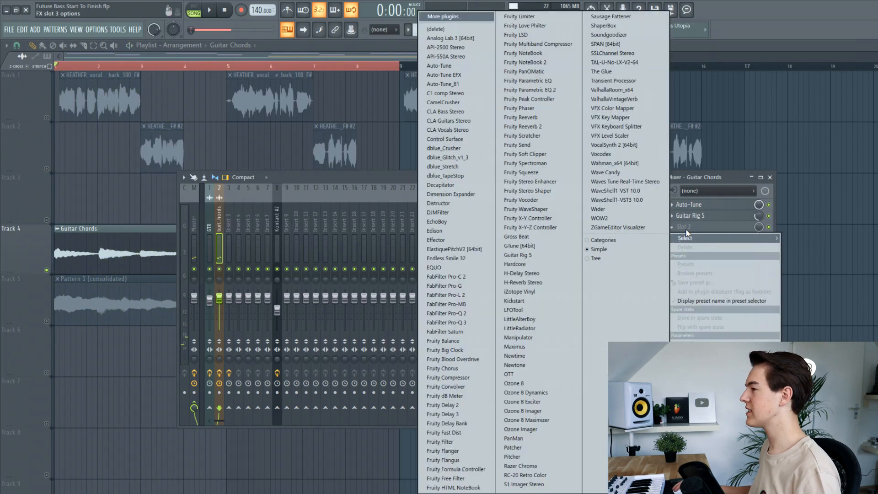
click(605, 71)
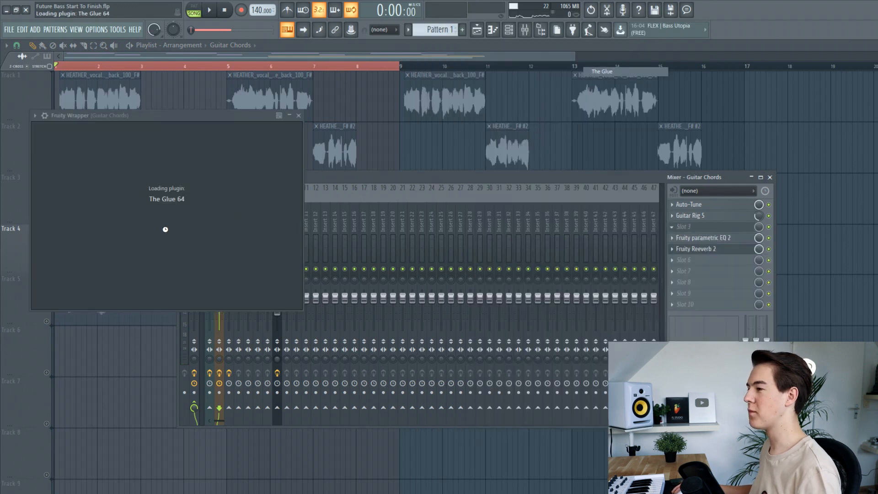
drag(95, 136, 266, 135)
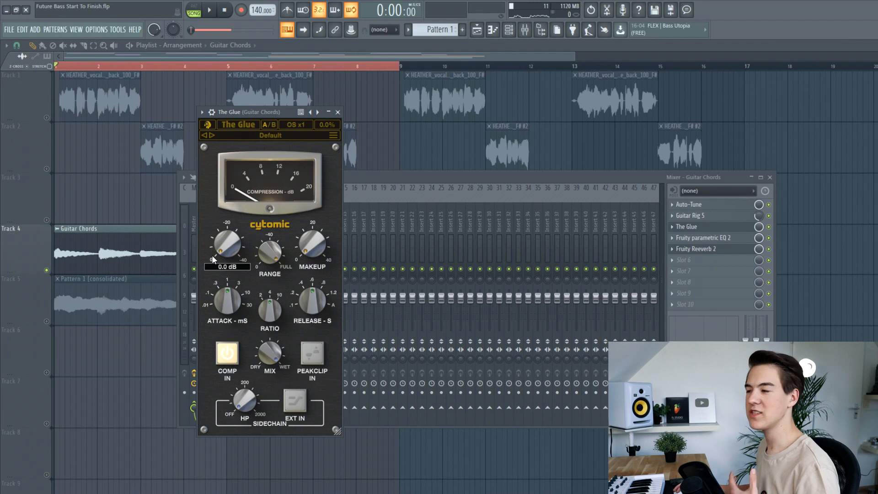
Set The Glue's threshold to about -12 dB and raise its makeup gain slightly while auditioning the Guitar Chords
drag(251, 113, 295, 122)
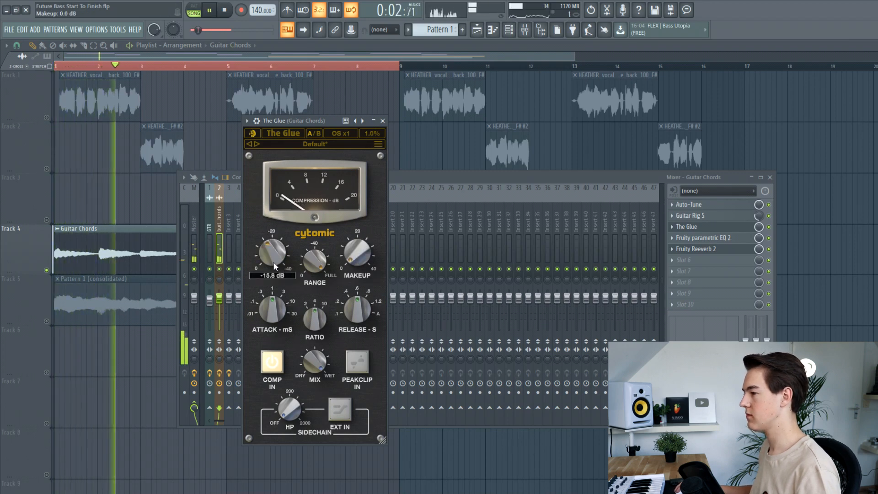
drag(274, 257, 277, 266)
key(space)
key(space)
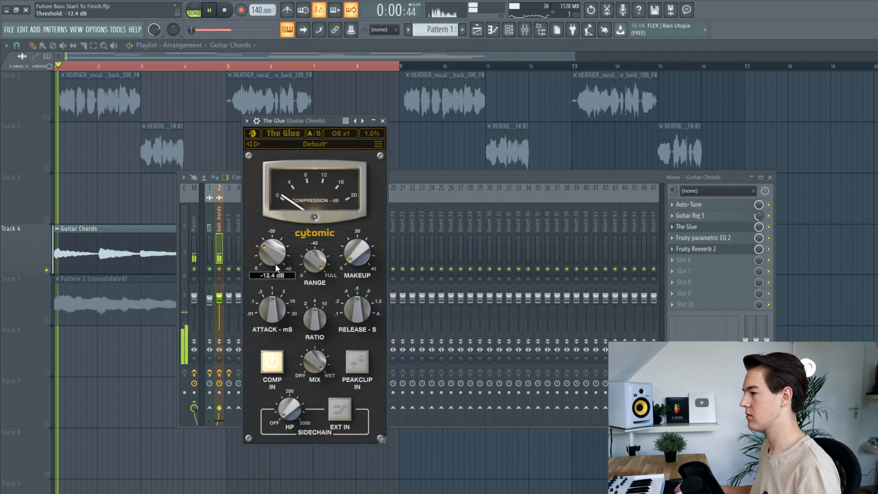
drag(350, 257, 351, 256)
key(space)
key(space)
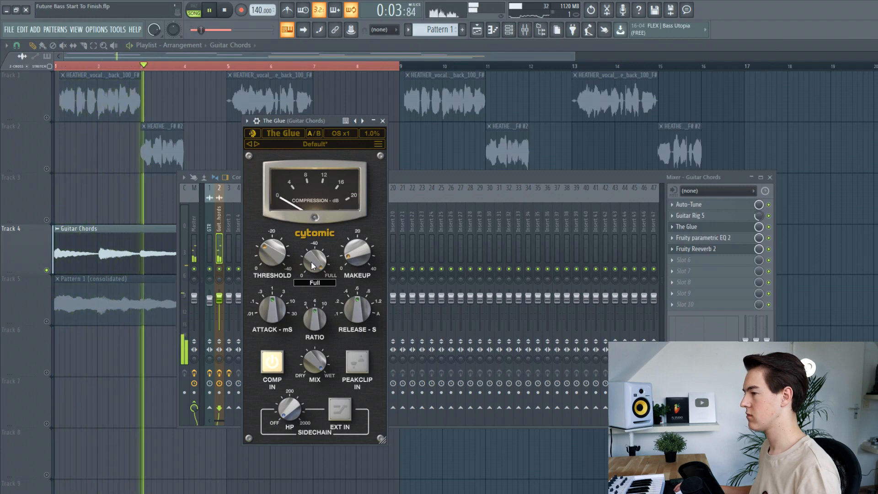
key(space)
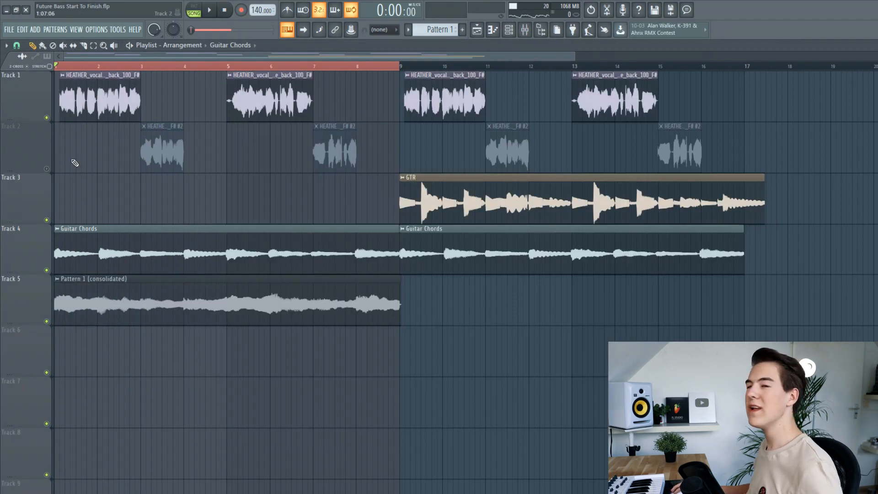
Route the first vocal clip on Track 1 to mixer track 31
click(131, 111)
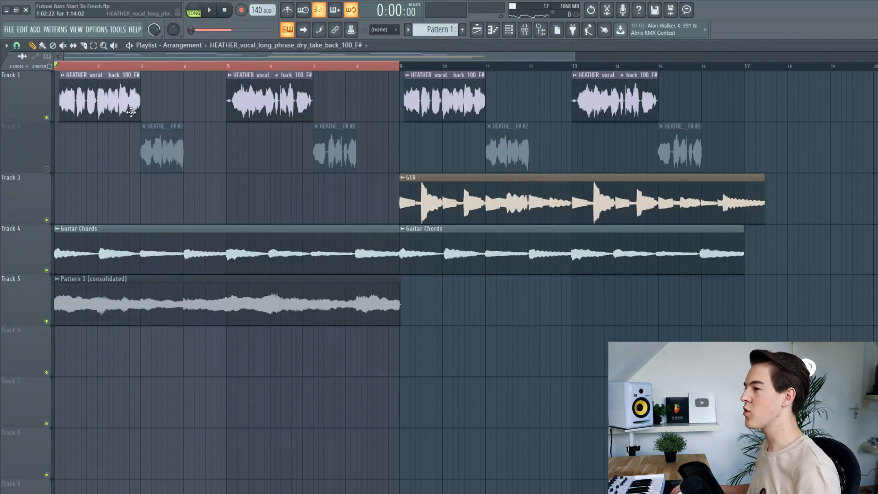
click(524, 30)
click(497, 229)
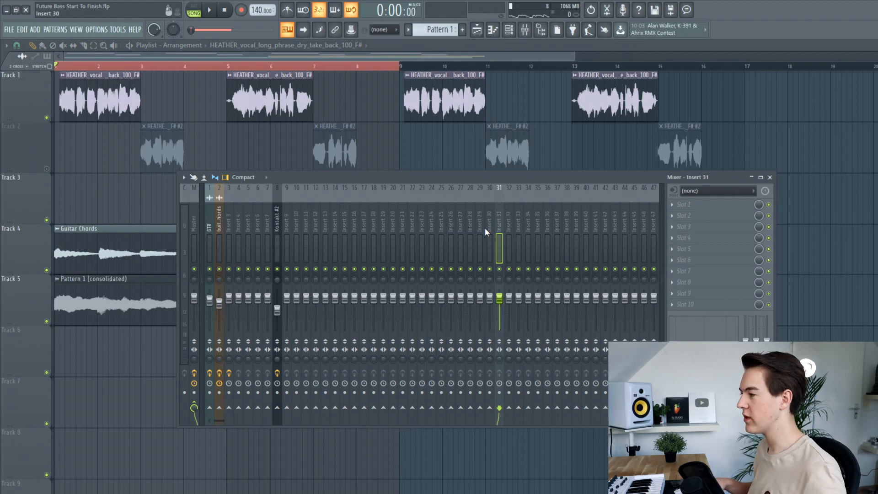
key(ctrl+l)
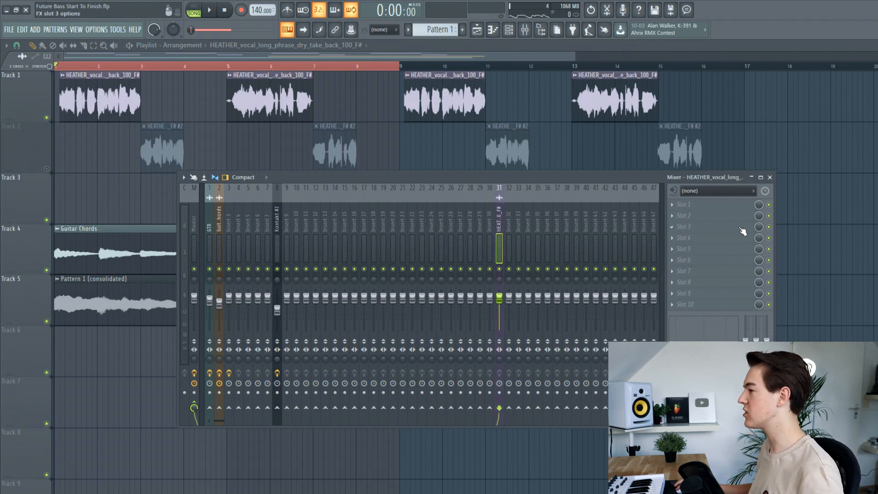
Load Fruity Parametric EQ 2 in slot 1 of the Track 1 vocal channel and roll off the low end with bands 1 and 2
click(685, 205)
click(563, 91)
drag(103, 218, 123, 251)
key(space)
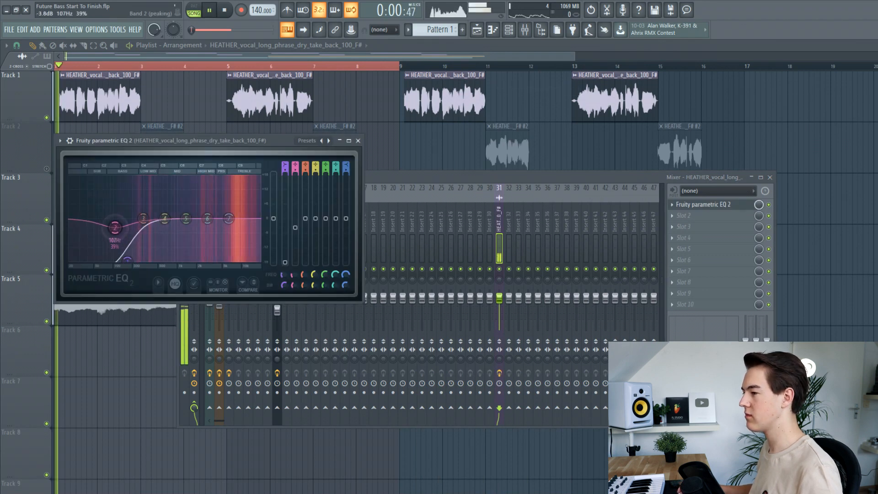
key(F12)
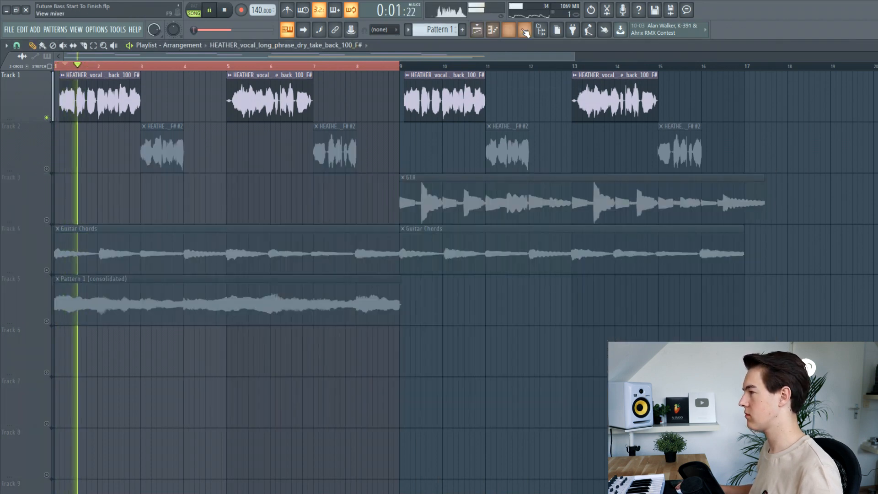
key(F9)
click(704, 205)
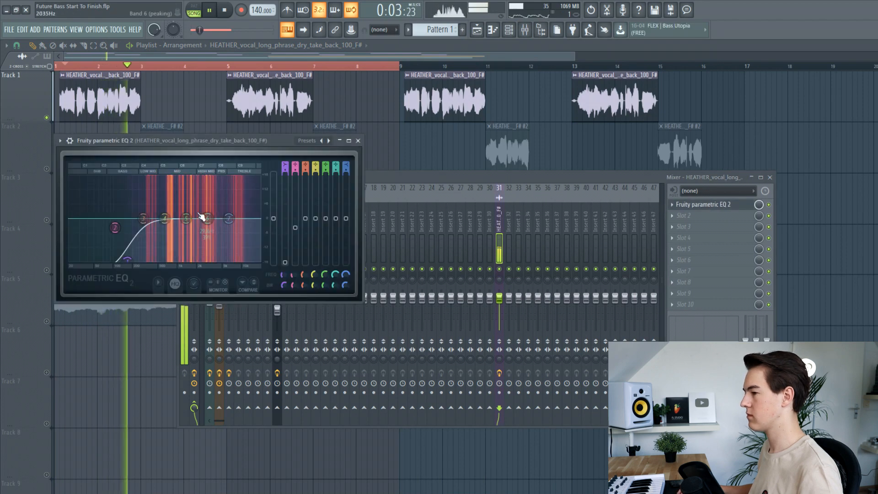
Slightly lower bands 6 and 7 in the Track 1 vocal EQ's treble while auditioning the vocal
key(space)
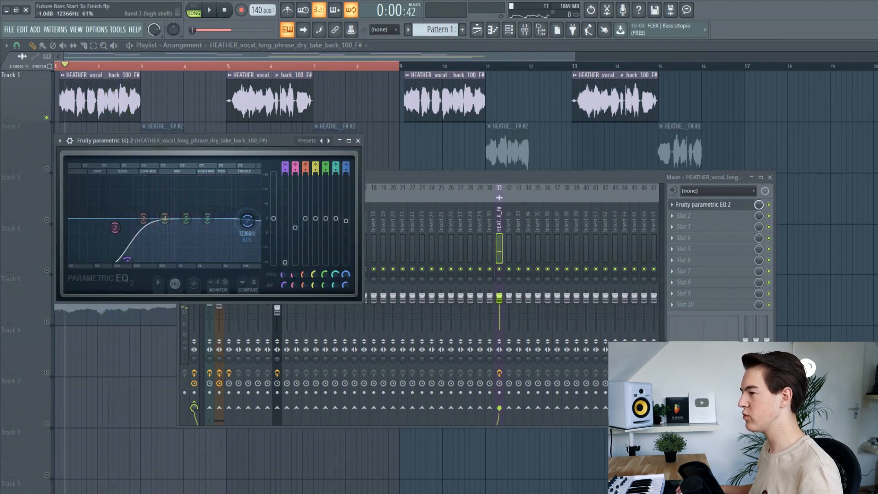
key(space)
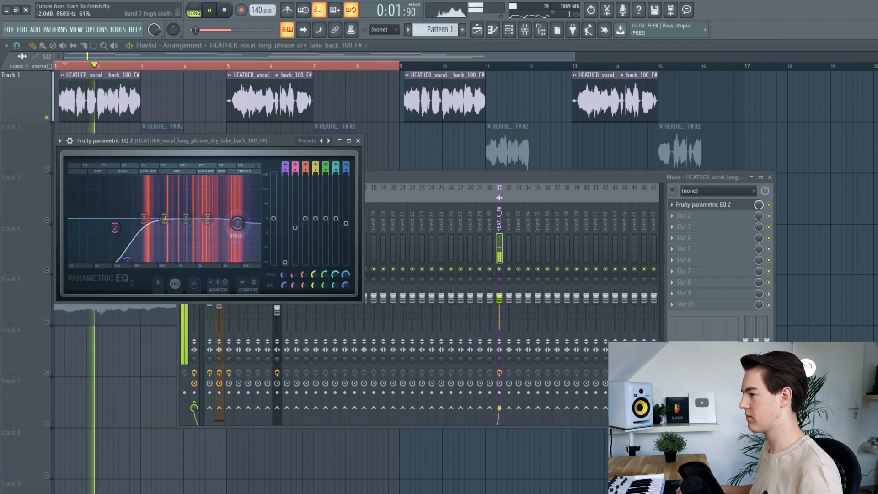
drag(244, 233, 254, 222)
Boost band 5 around 2500 Hz in the Track 1 vocal EQ, adjust its bandwidth by ear, and close the EQ
mouse_move(207, 219)
mouse_down()
mouse_move(239, 228)
mouse_move(238, 188)
mouse_move(237, 224)
mouse_move(203, 210)
mouse_up()
key(space)
key(space)
scroll(239, 228, down, 3)
key(space)
key(space)
key(space)
key(space)
scroll(204, 211, down, 3)
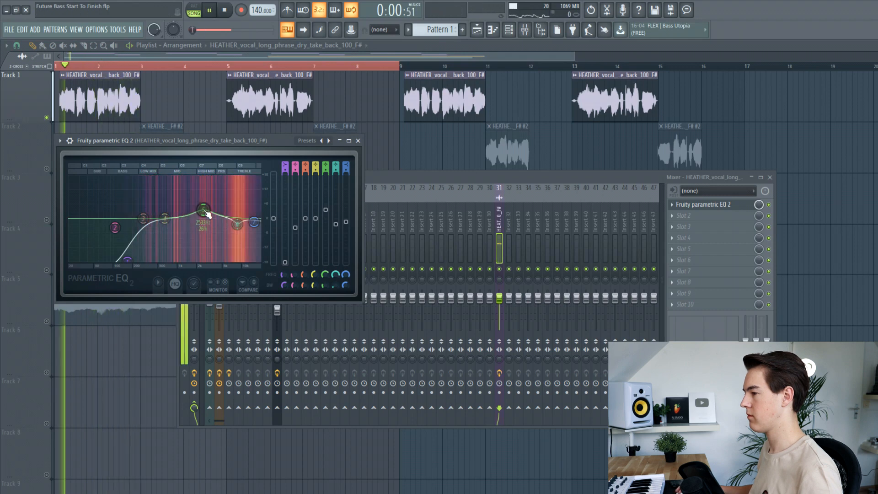
key(space)
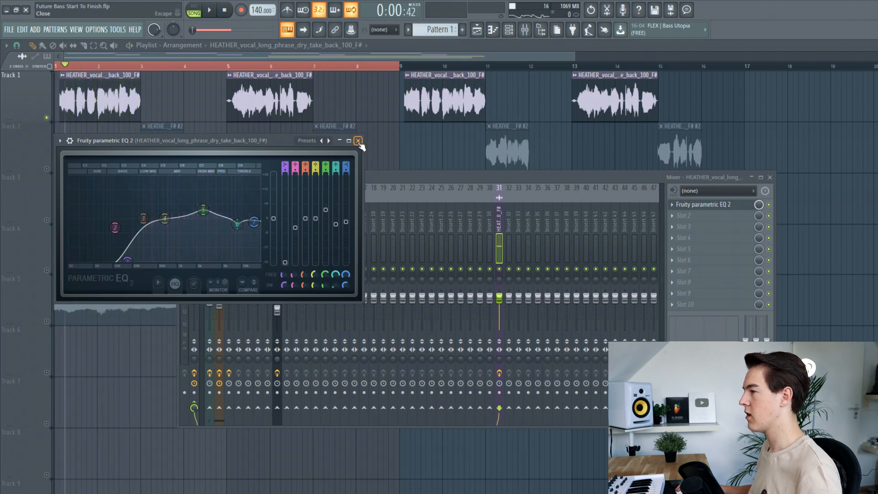
click(358, 141)
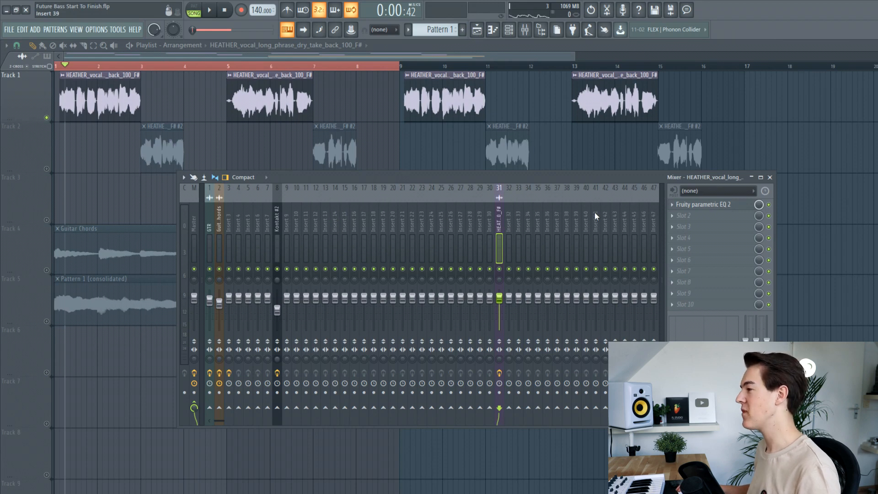
Load Fruity Delay 2 in slot 2 of the Track 1 vocal channel and lower its input volume to about 46% while auditioning
click(687, 218)
click(686, 218)
click(687, 216)
click(459, 405)
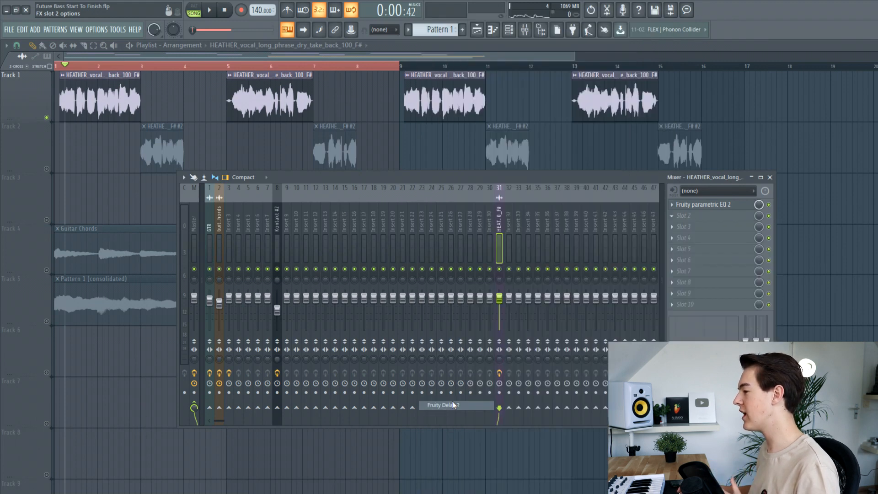
drag(153, 150, 235, 153)
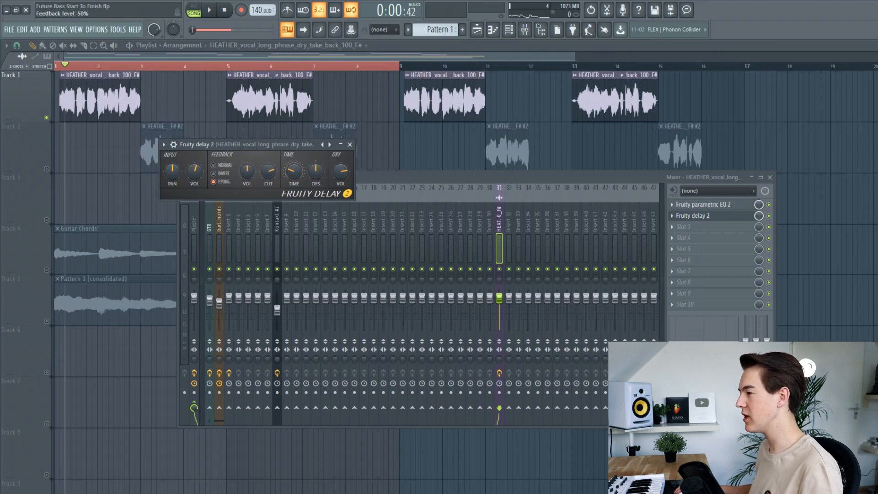
key(space)
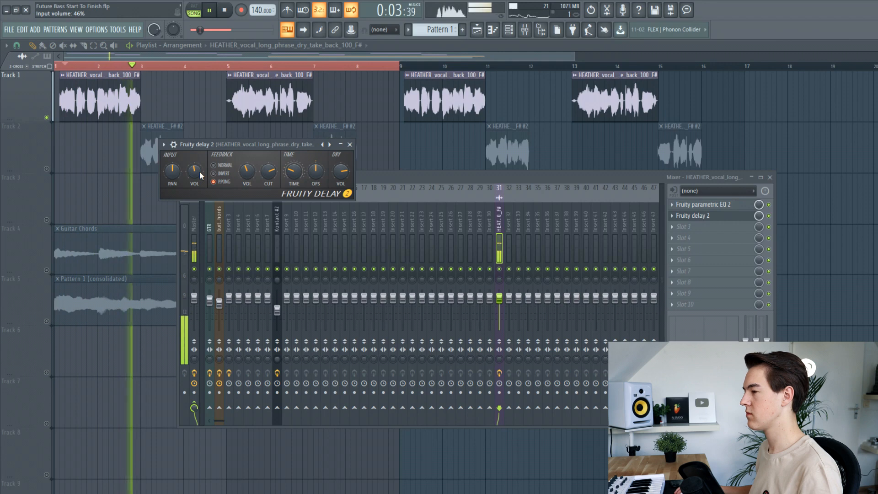
key(space)
Load Fruity Reeverb 2 in slot 3 of the Track 1 vocal channel, enlarge its room size, set the low cut to 524 Hz, and audition it
click(688, 226)
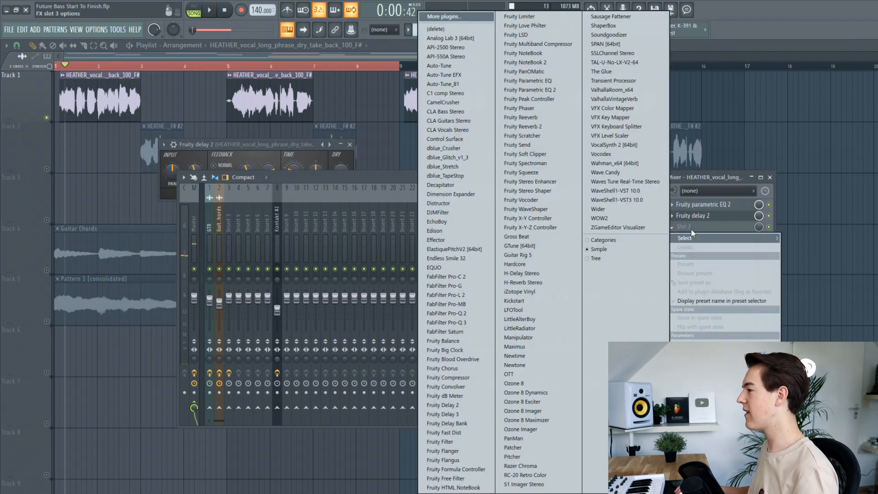
click(542, 128)
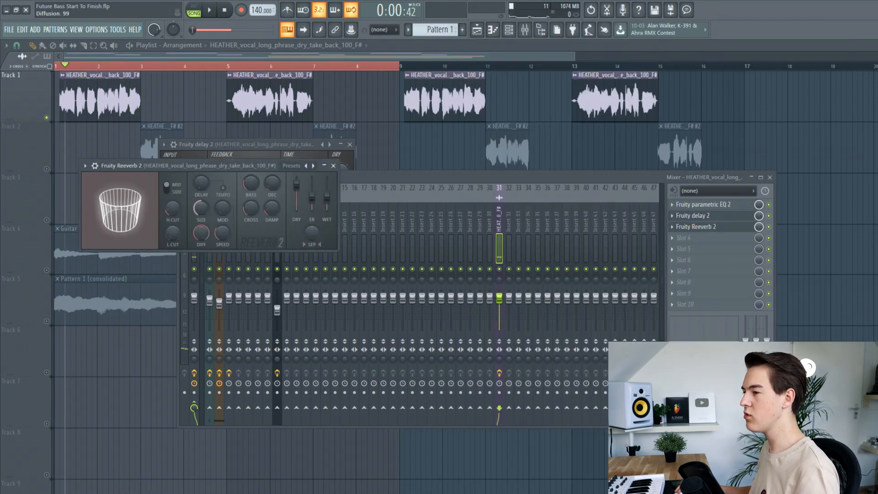
drag(201, 209, 201, 196)
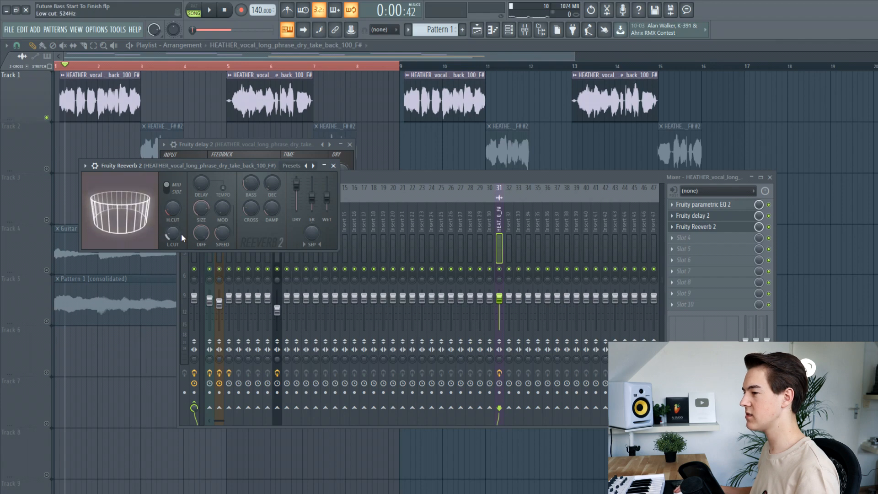
key(space)
drag(312, 198, 333, 197)
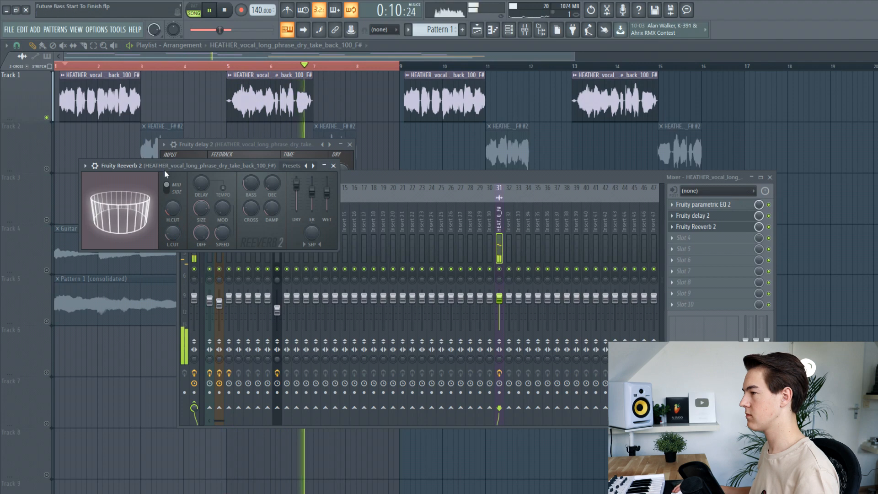
click(225, 11)
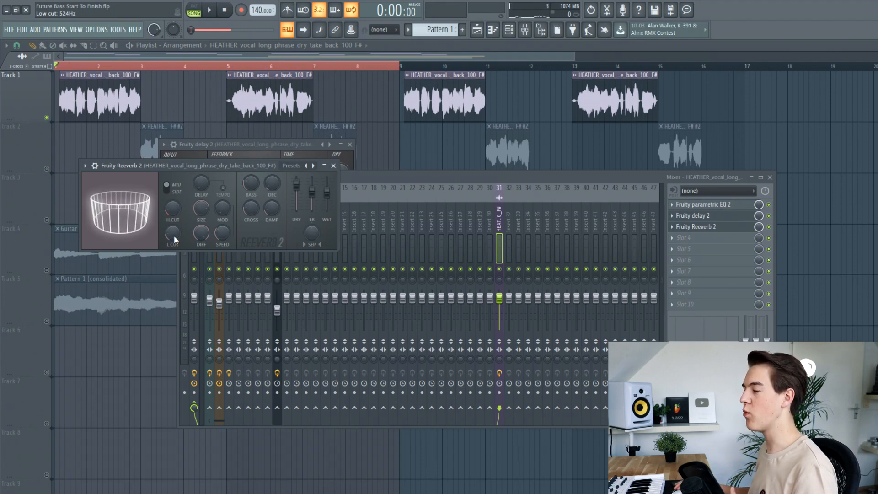
drag(174, 243, 174, 237)
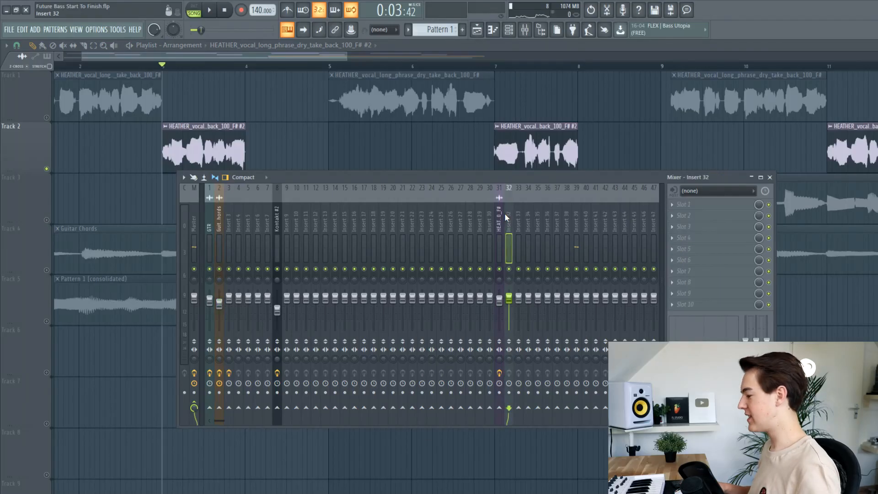
Route the Track 2 vocal to mixer track 32 and load Fruity Parametric EQ 2 in slot 2
key(ctrl+l)
click(684, 215)
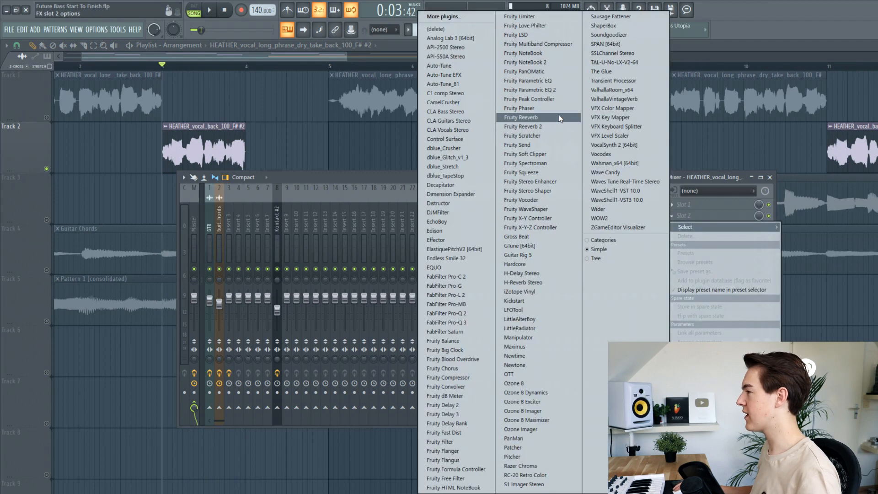
click(549, 81)
click(684, 216)
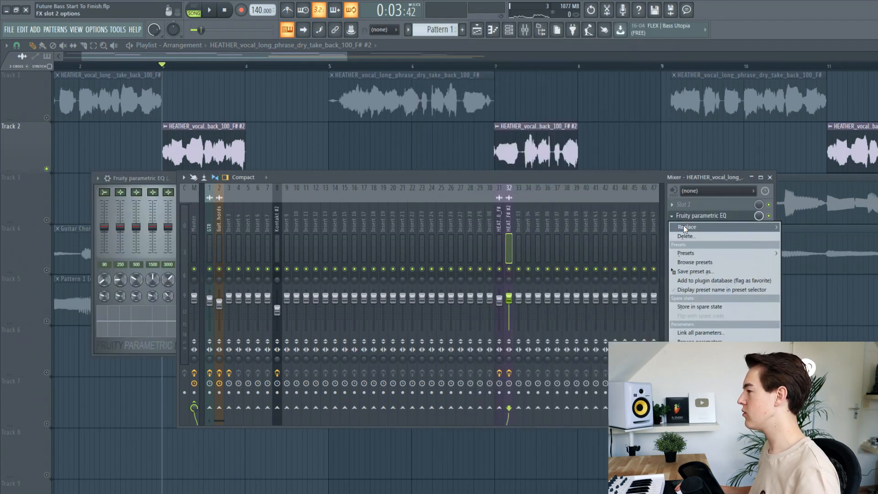
mouse_move(683, 227)
click(553, 91)
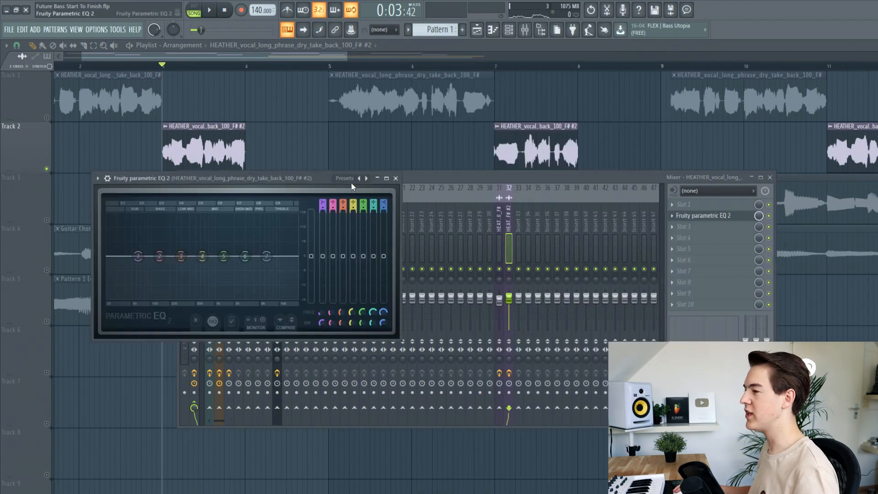
Apply the Radio preset to the Track 2 vocal EQ, lower band 2, audition the sound, and close the EQ
click(336, 177)
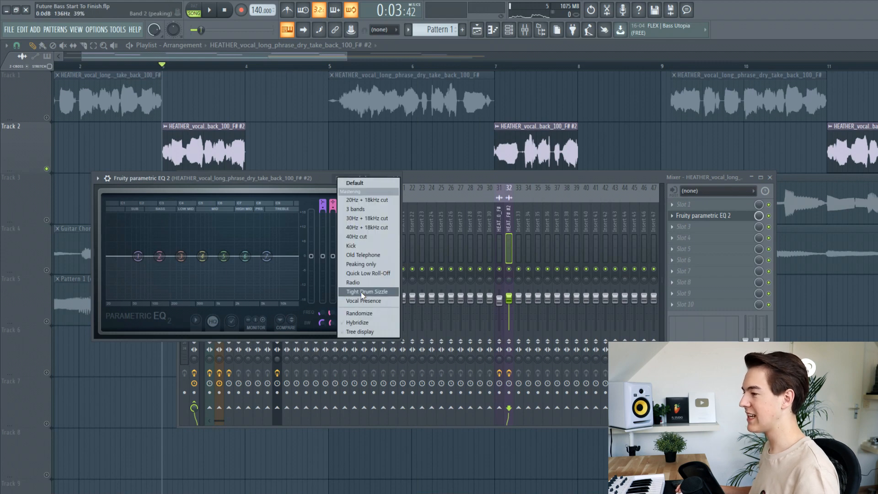
click(353, 282)
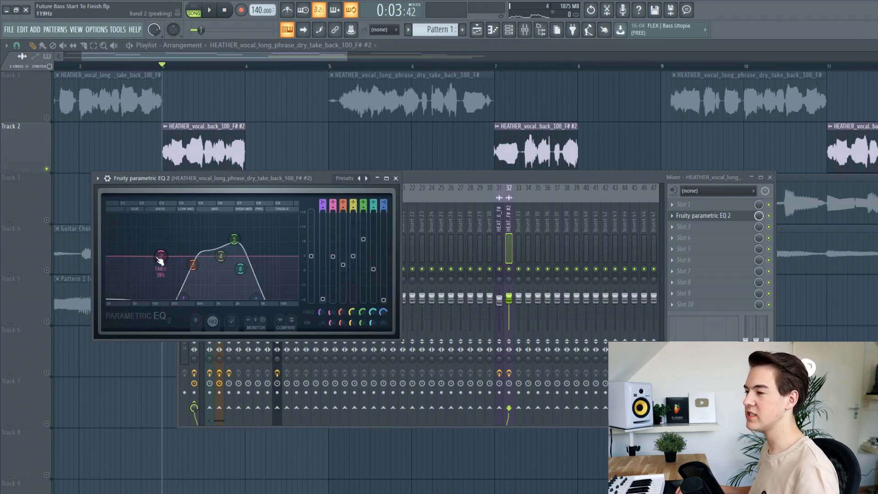
key(space)
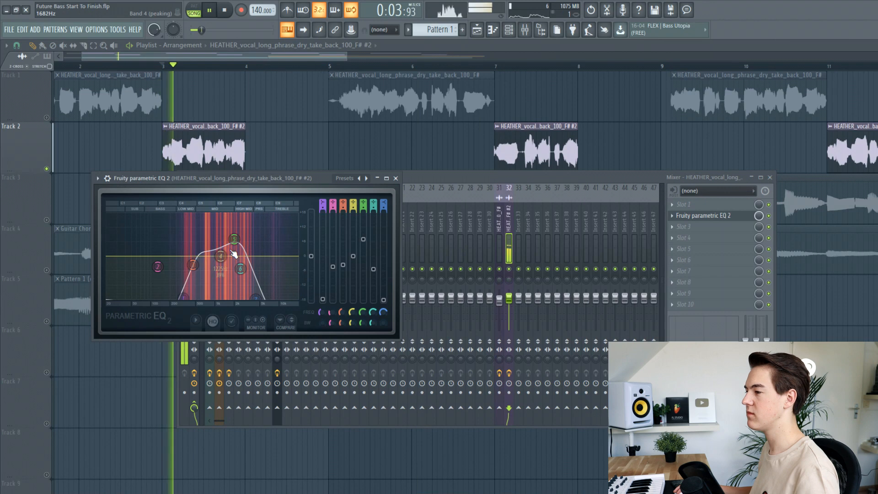
key(space)
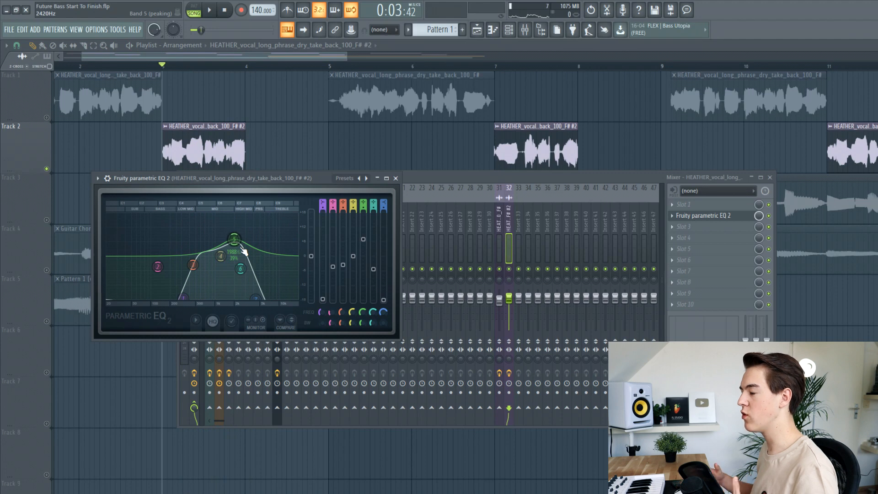
click(395, 178)
Load Fruity Reeverb 2 in slot 3 of the Track 2 vocal channel, enlarge its room size, and set the dry level to 41%
click(682, 226)
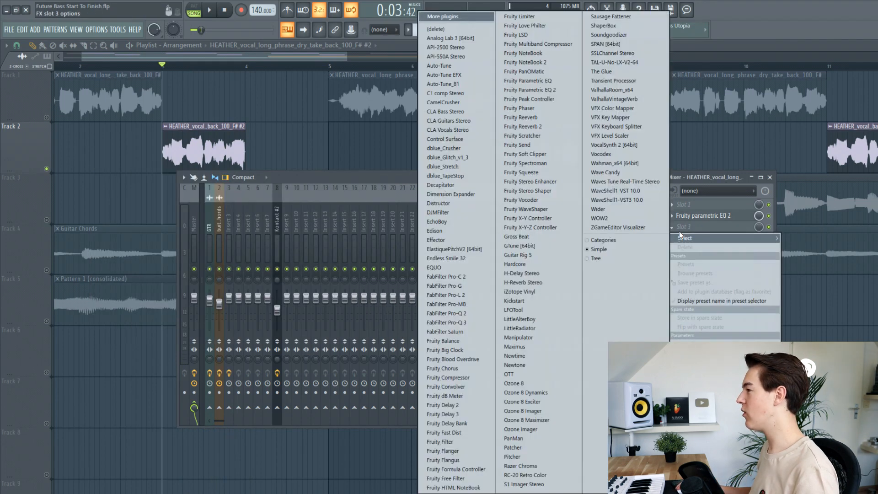
click(548, 127)
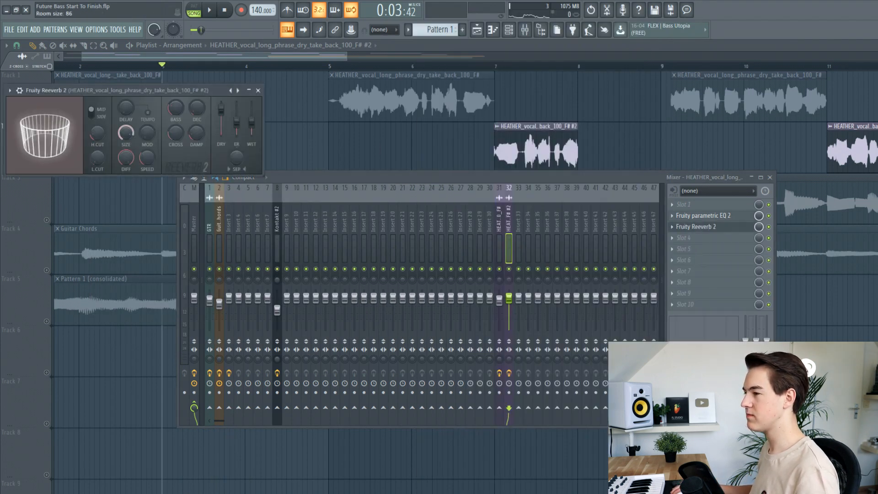
key(space)
drag(84, 90, 185, 155)
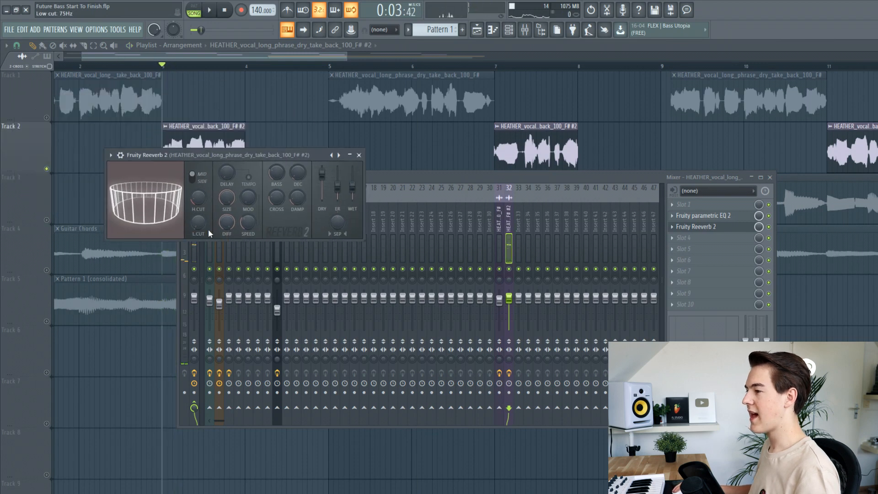
drag(297, 173, 298, 157)
drag(353, 187, 324, 188)
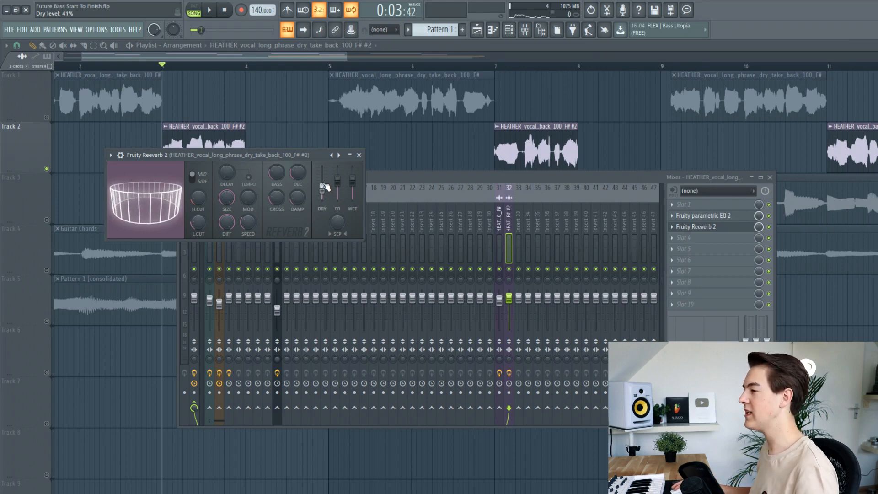
Audition the soloed Track 2 vocal with its reverb in repeated playback from bar 3
key(space)
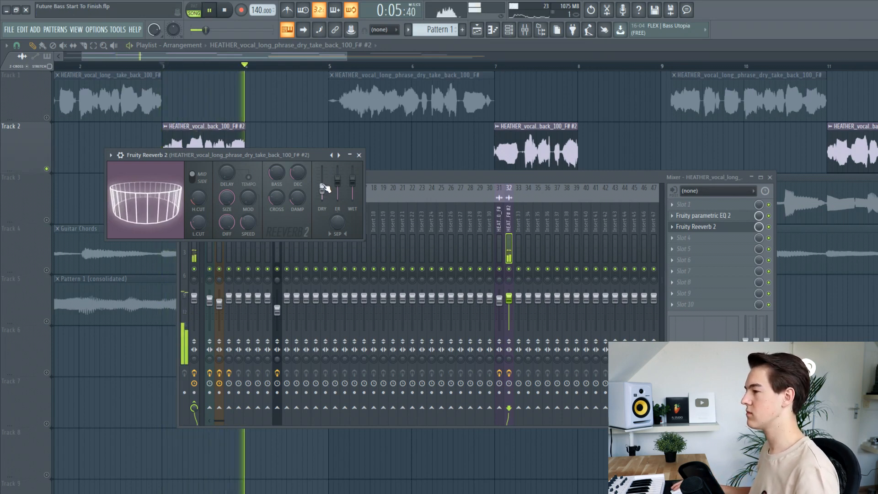
click(227, 9)
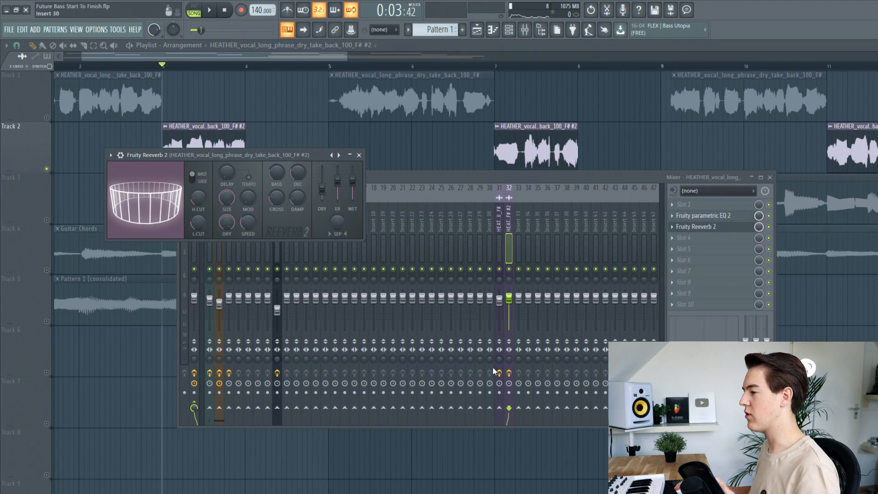
key(space)
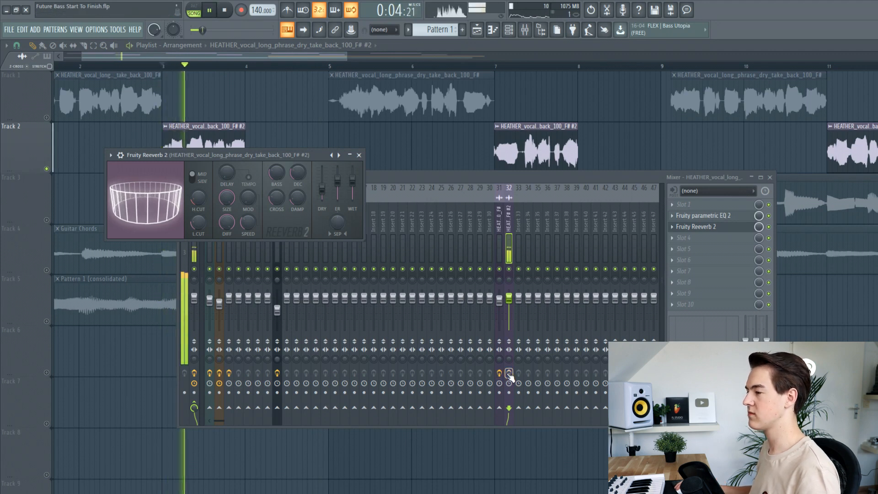
key(space)
click(509, 375)
key(space)
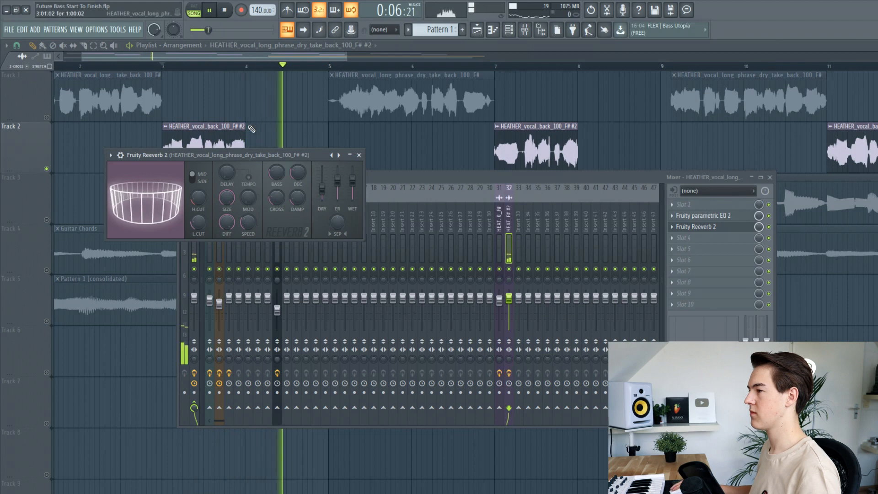
click(224, 14)
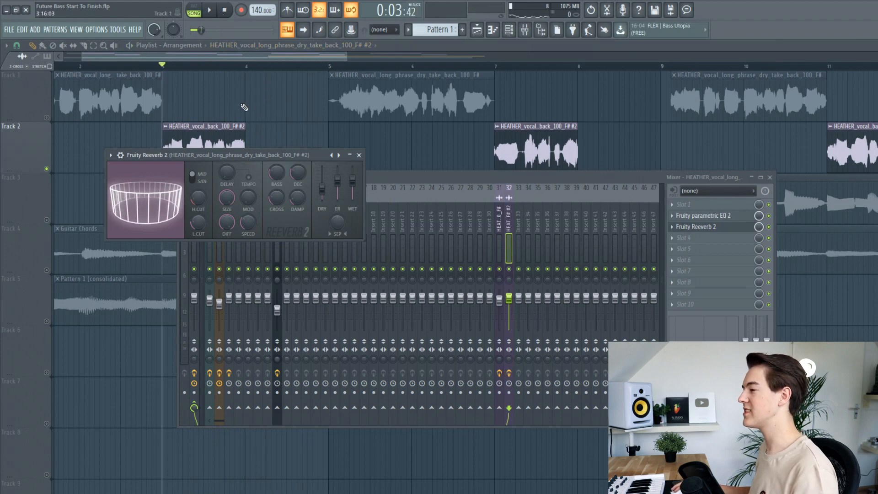
Close the reverb and mixer windows, end the Track 2 solo, and play the full arrangement from the start
key(F12)
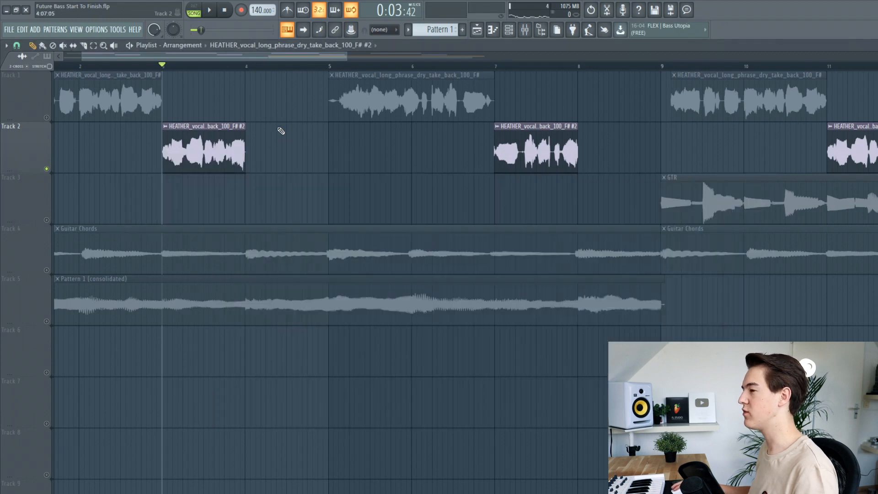
drag(181, 70, 4, 95)
right_click(49, 120)
right_click(49, 120)
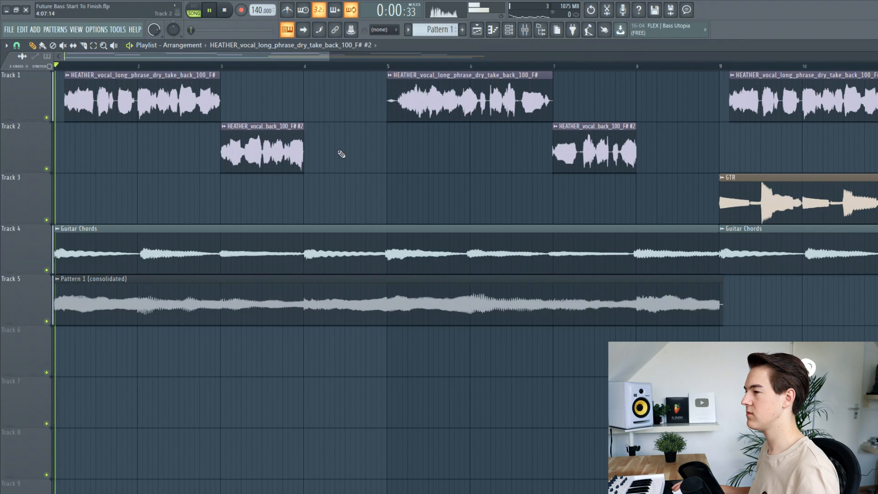
scroll(342, 154, down, 2)
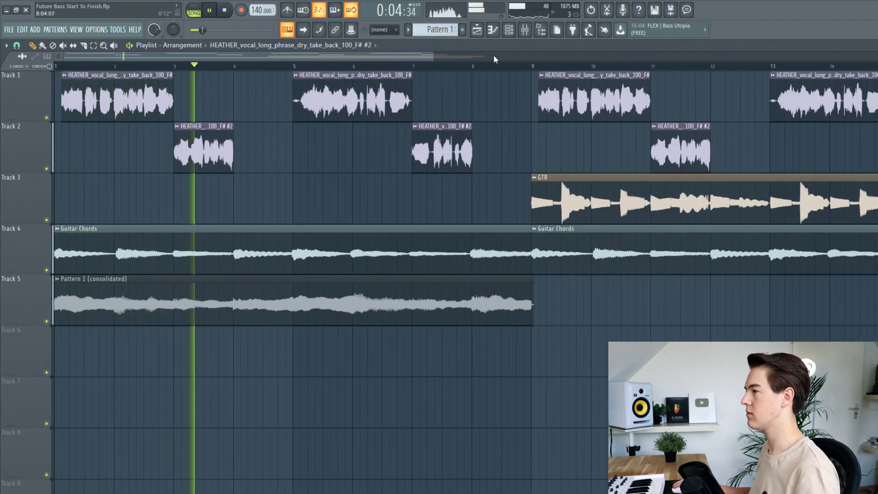
Lower the Track 2 vocal's mixer level and raise its Fruity Reeverb 2 wet level slightly while playing from bar 3
key(F9)
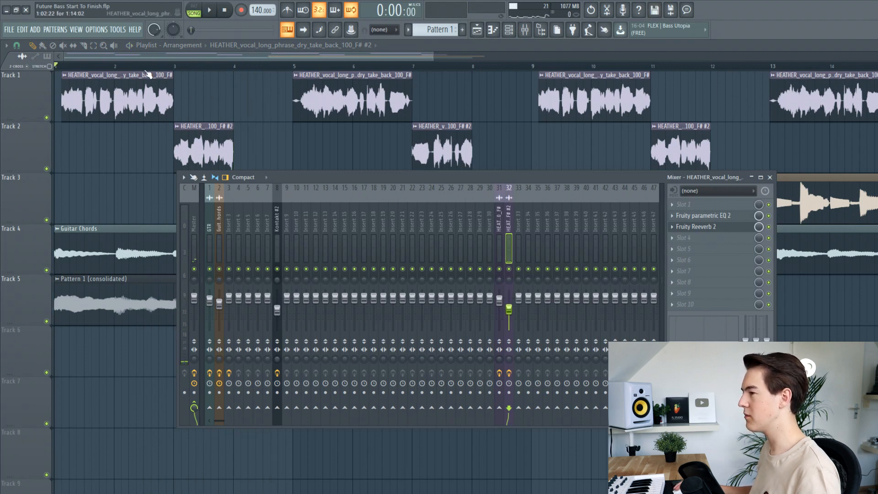
click(167, 66)
key(space)
click(525, 30)
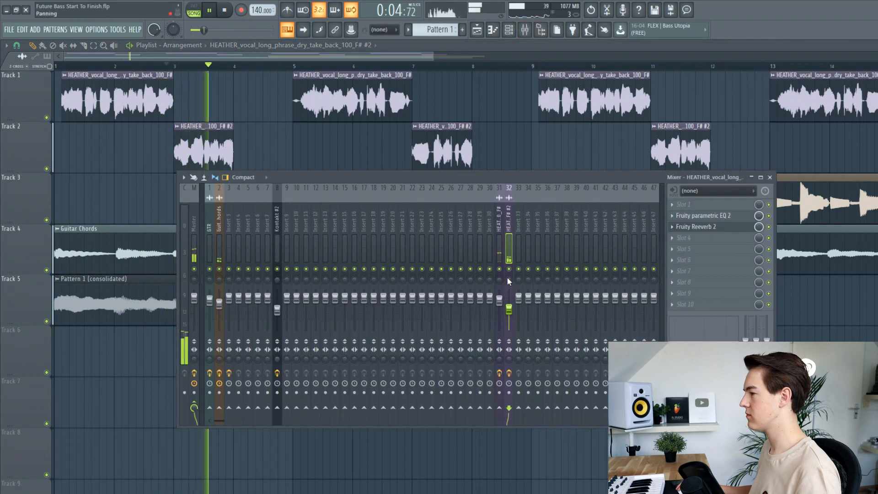
click(699, 228)
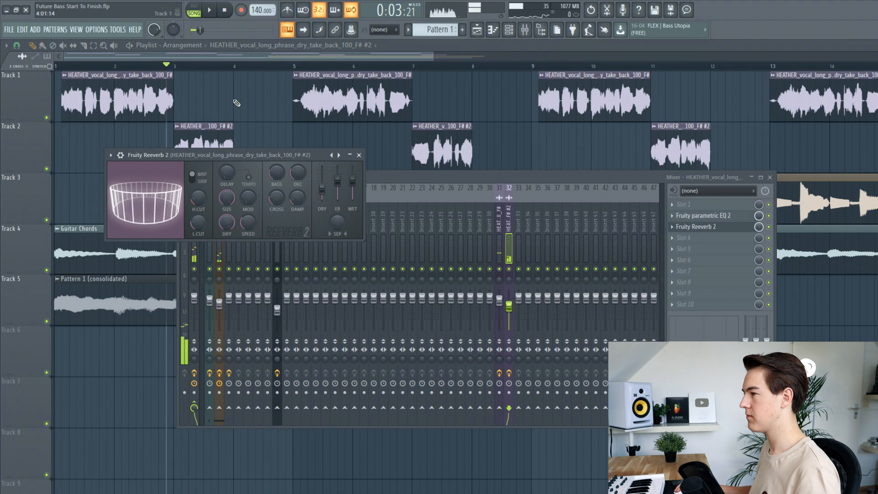
drag(352, 180, 353, 176)
key(space)
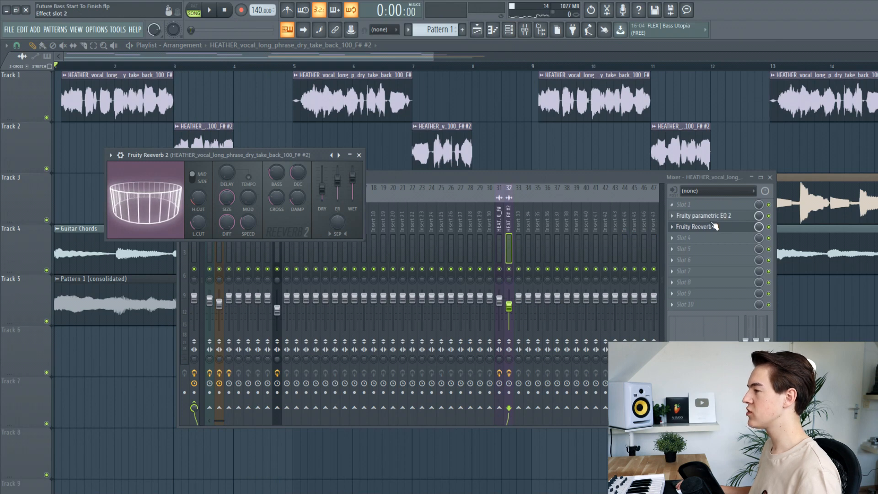
Move the Track 2 vocal's Fruity Parametric EQ 2 after the reverb into slot 3 and audition the new effect order
click(726, 217)
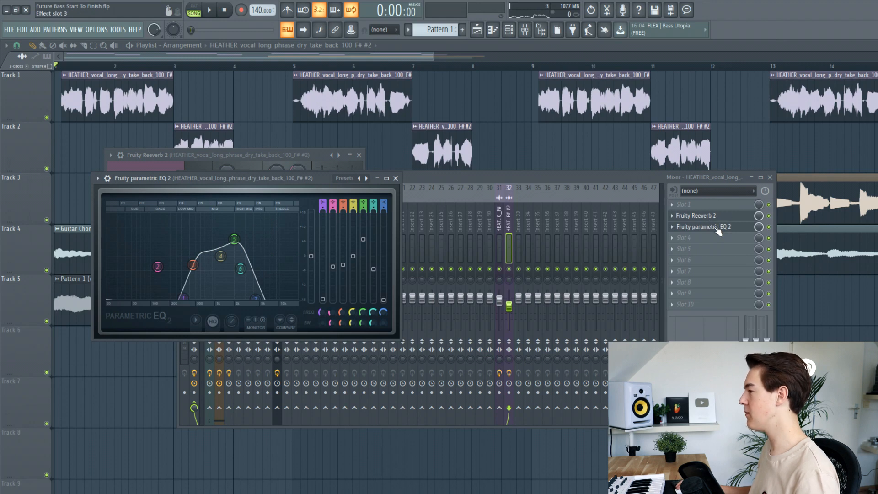
click(170, 66)
key(space)
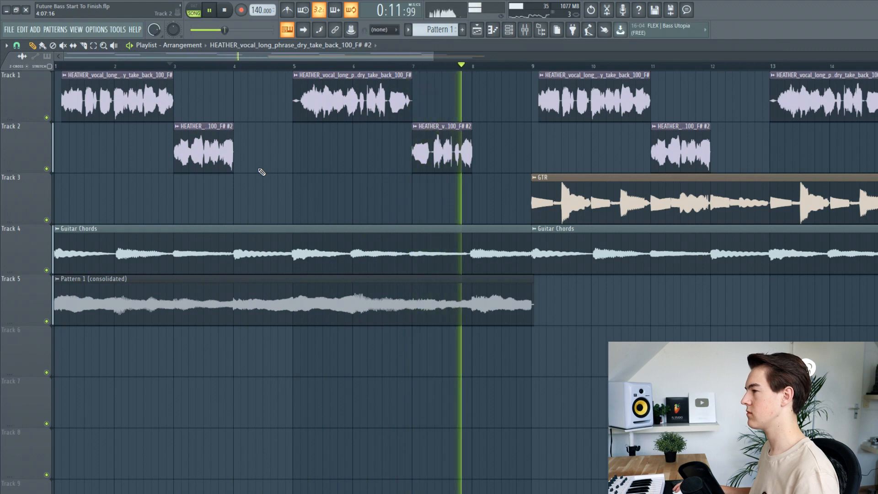
key(space)
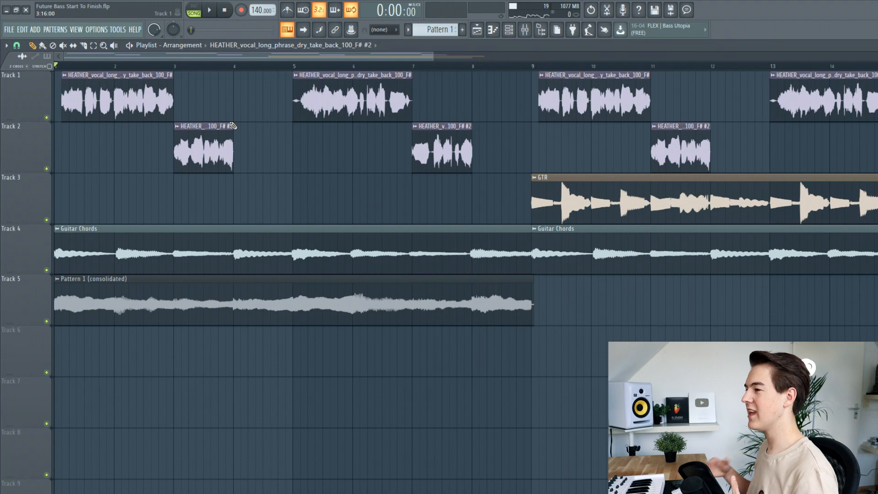
Select the two foley_beautiful_dirt_01 clips on Track 8, solo the track, and check the sample's channel settings during playback
scroll(247, 149, down, 4)
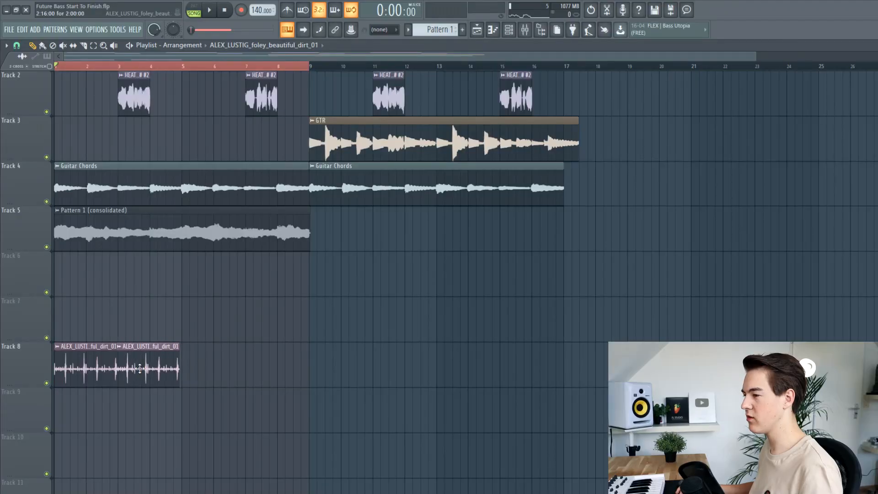
drag(211, 376, 60, 372)
right_click(47, 383)
double_click(174, 364)
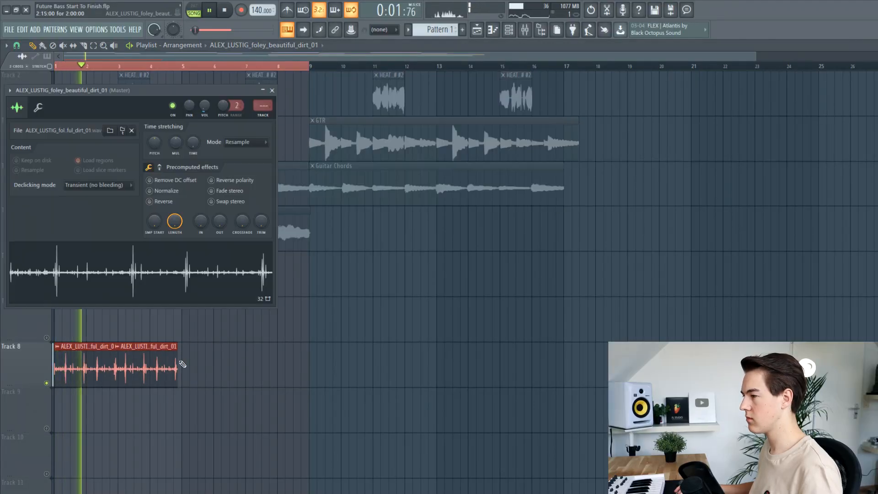
key(Escape)
Duplicate the foley clips along Track 8 to fill the section up to bar 9
key(ctrl+b)
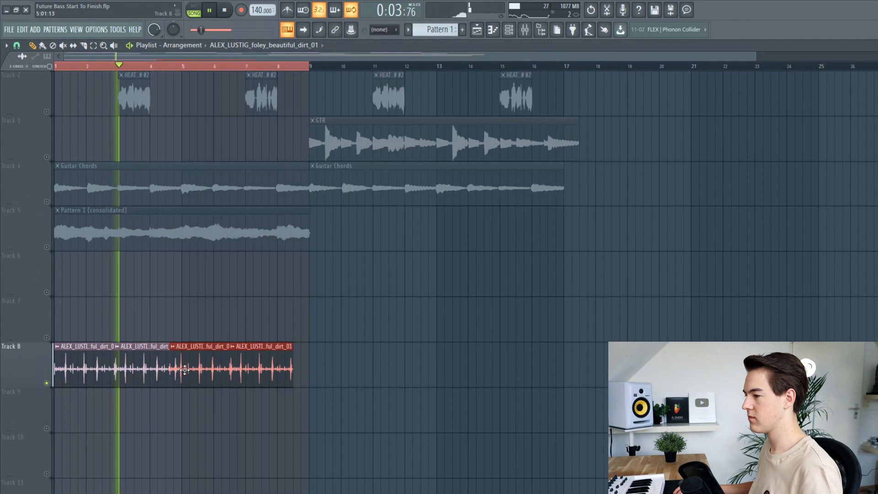
ctrl+click(326, 374)
mouse_move(284, 368)
mouse_down()
mouse_move(297, 369)
mouse_move(274, 371)
mouse_move(294, 371)
mouse_up()
scroll(303, 372, up, 4)
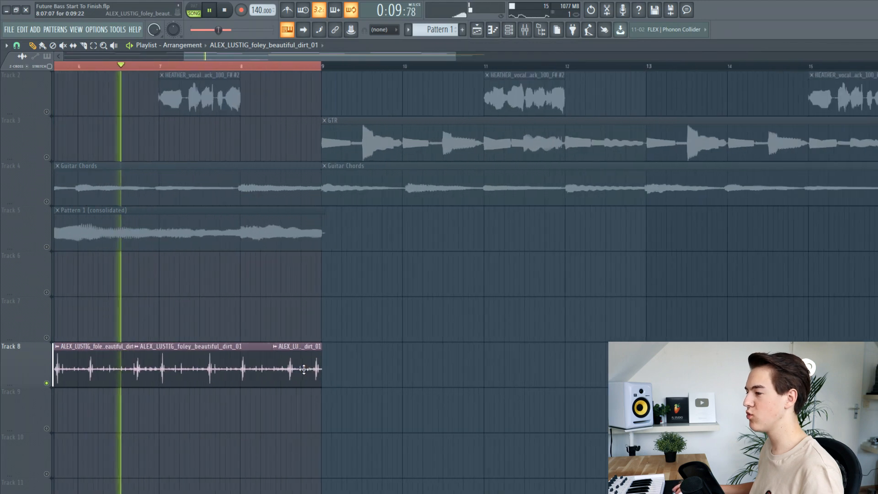
Raise the foley sample's channel volume, stop playback, and align the last foley clip's end with bar 9
double_click(302, 371)
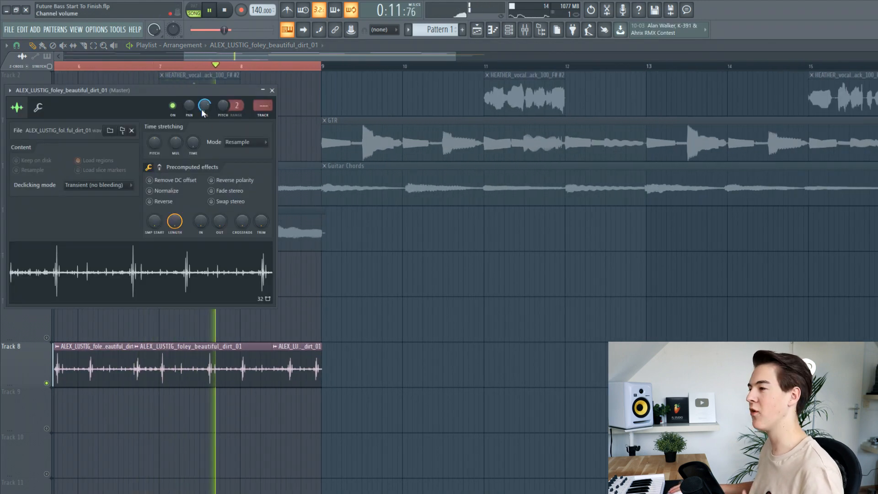
key(Escape)
key(space)
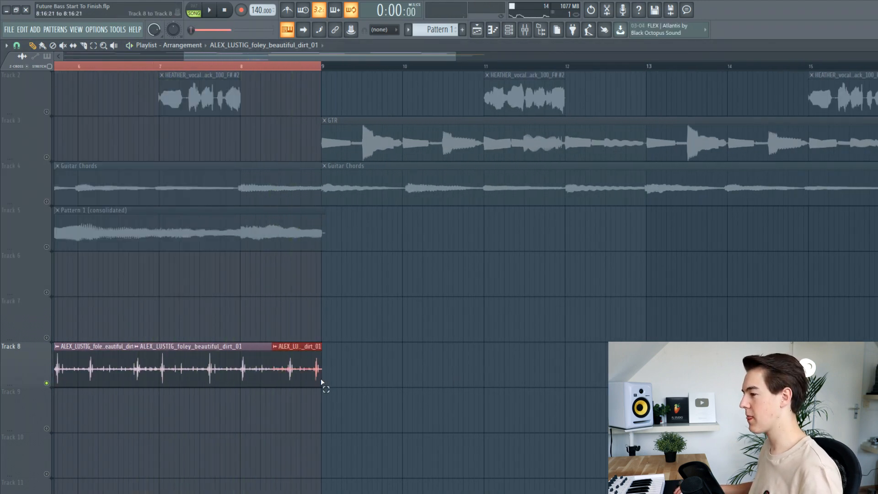
scroll(335, 377, down, 5)
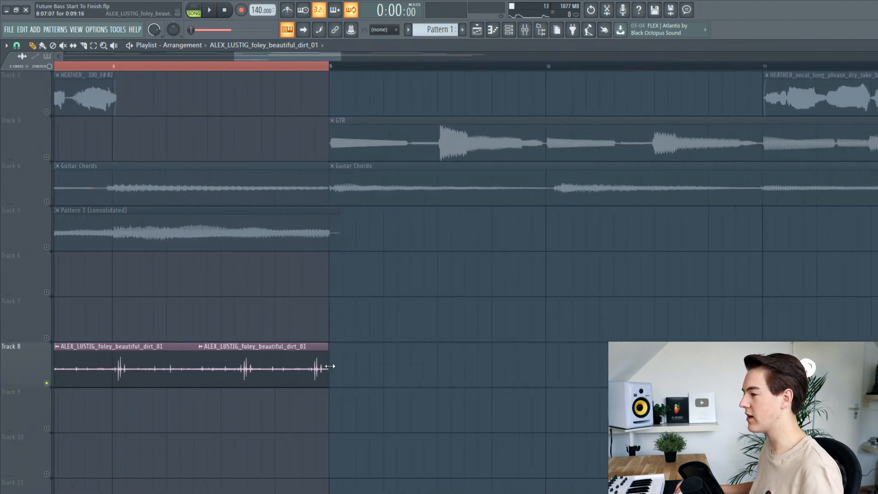
Place the Rain 09 audio clip on Track 9 from bar 1 and solo that track
click(301, 45)
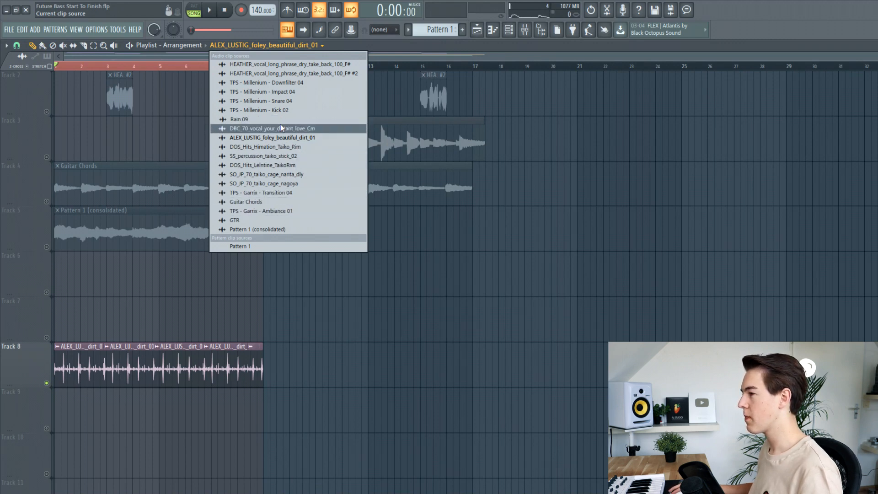
click(239, 119)
click(341, 363)
drag(406, 356, 44, 409)
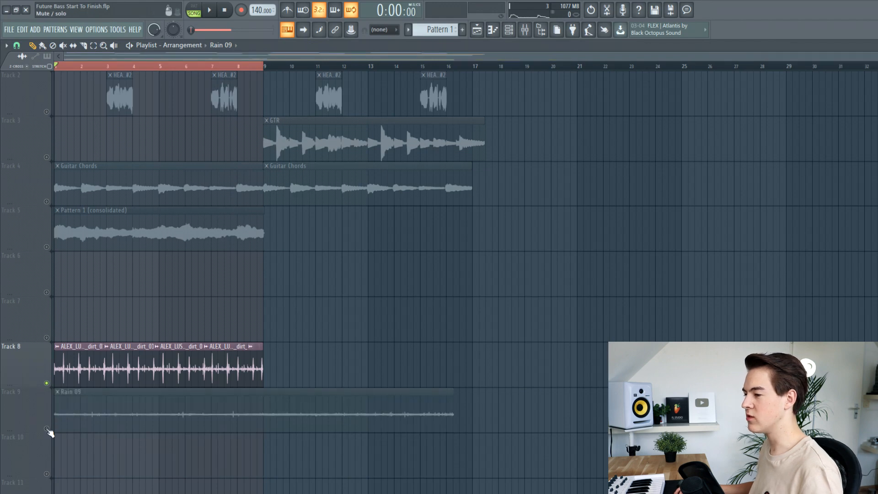
Normalize the Rain 09 sample in its channel settings and close them
double_click(78, 408)
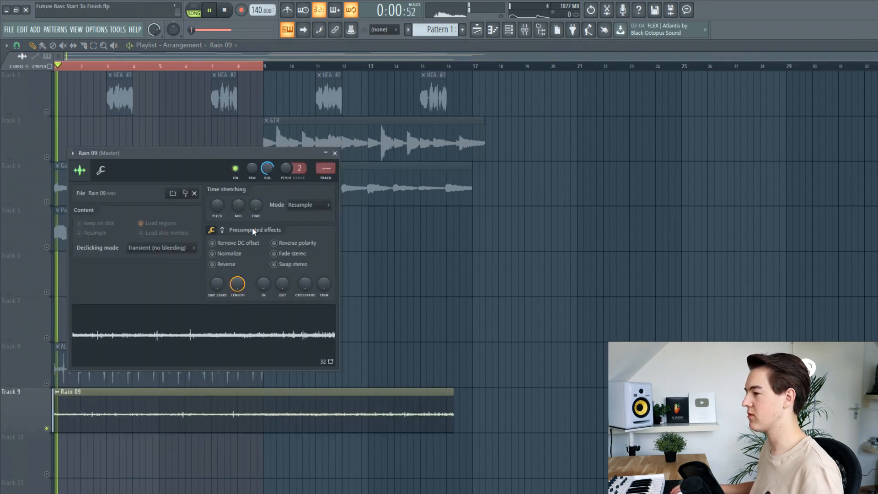
click(240, 259)
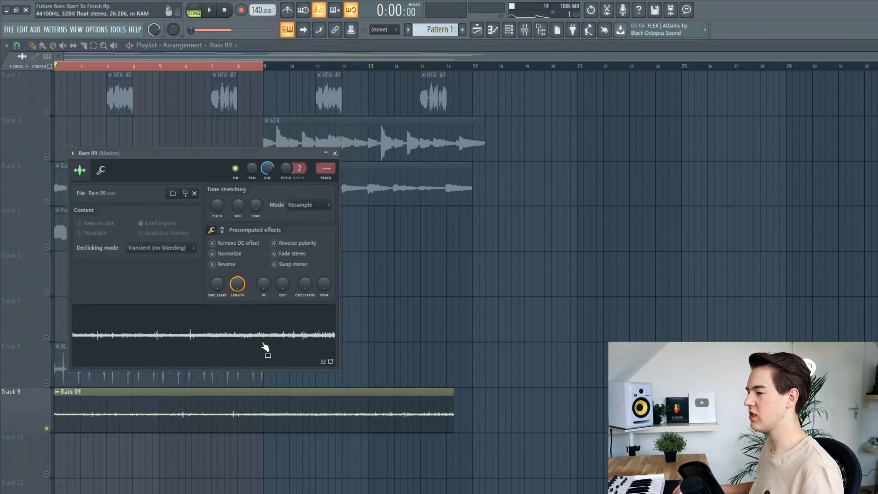
click(239, 254)
click(249, 381)
Route Rain 09 to mixer track 33 and load Fruity Parametric EQ 2 in slot 2
click(525, 30)
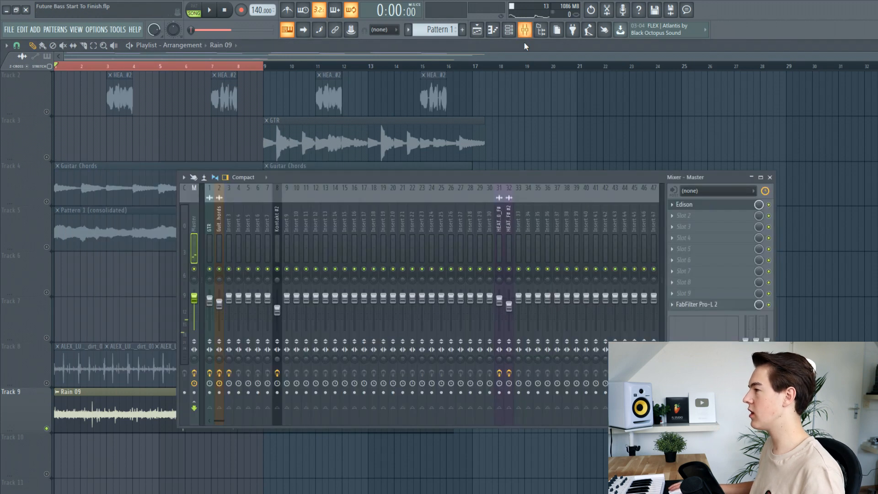
click(523, 226)
click(685, 215)
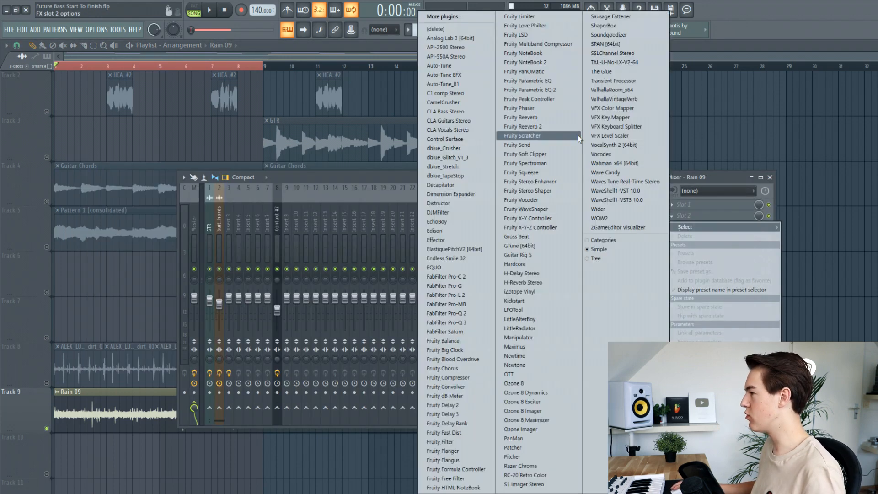
click(536, 92)
Cut the low frequencies of Rain 09 with a high-pass on band 1, lower band 2, and reduce its mixer level
drag(62, 181, 93, 223)
key(space)
drag(84, 181, 85, 198)
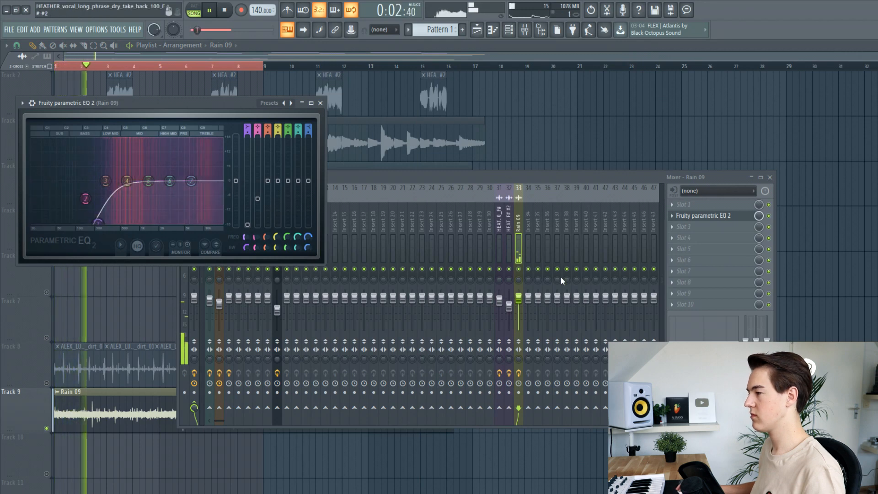
key(space)
drag(519, 298, 518, 310)
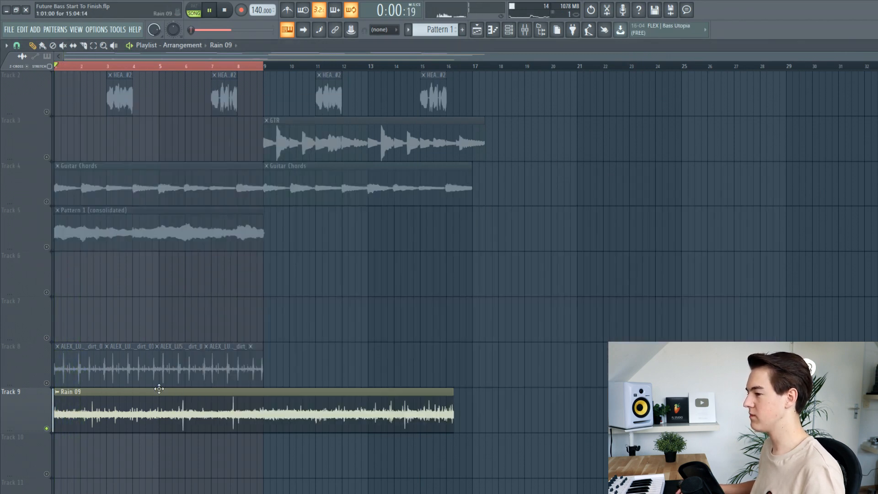
Audition Rain 09 alone, then enable foley Track 8 and play both tracks together
key(space)
double_click(162, 390)
right_click(406, 306)
key(space)
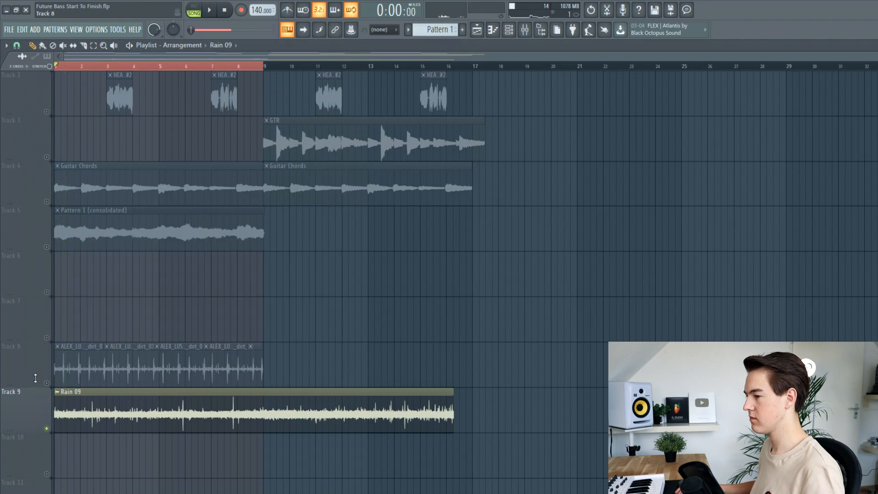
click(46, 383)
key(space)
Shorten the Rain 09 clip so it ends at bar 9 with the foley clips
drag(453, 425, 261, 424)
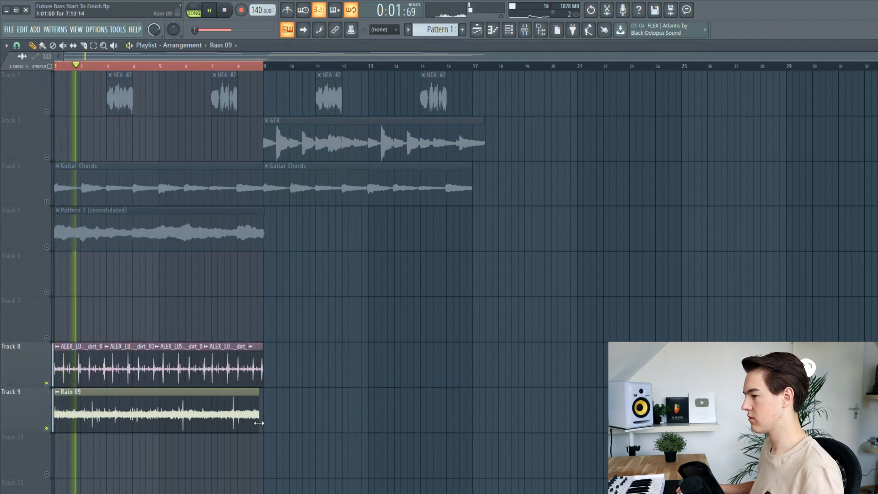
scroll(261, 425, up, 3)
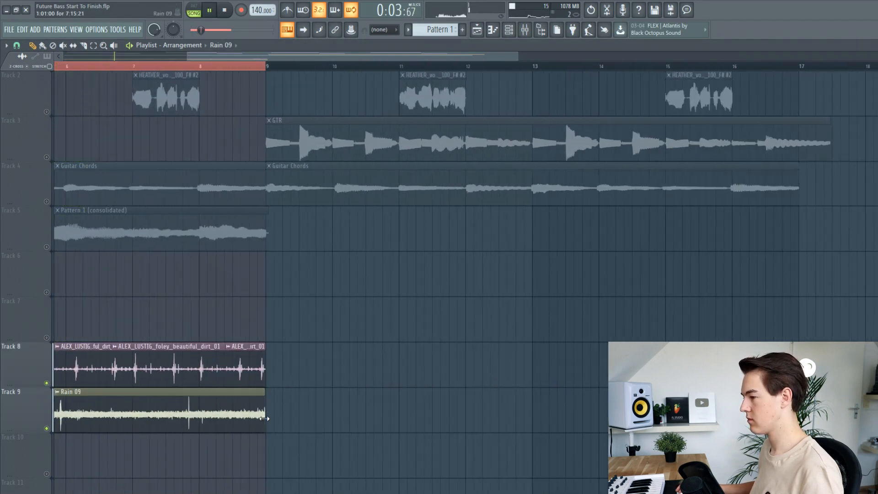
scroll(264, 419, up, 3)
scroll(286, 414, down, 6)
Review the channel settings of Rain 09 and the foley sample during playback, and stop the playback
double_click(256, 412)
key(Escape)
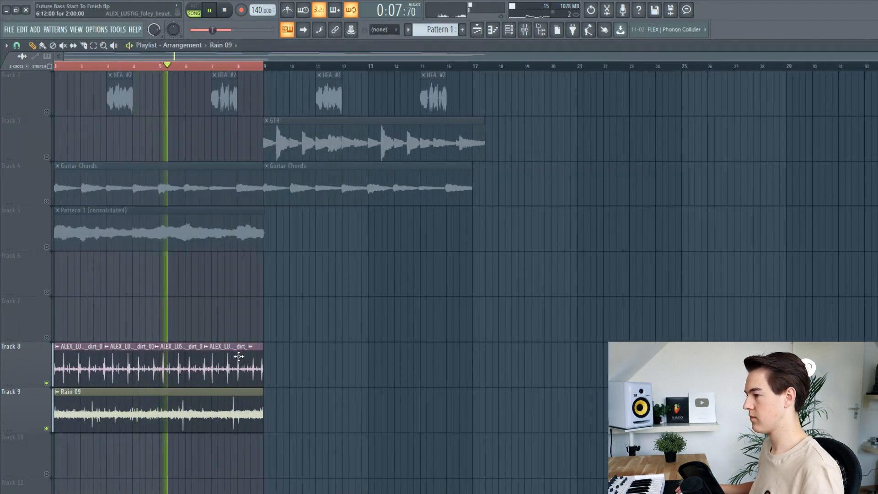
double_click(240, 357)
key(Escape)
key(space)
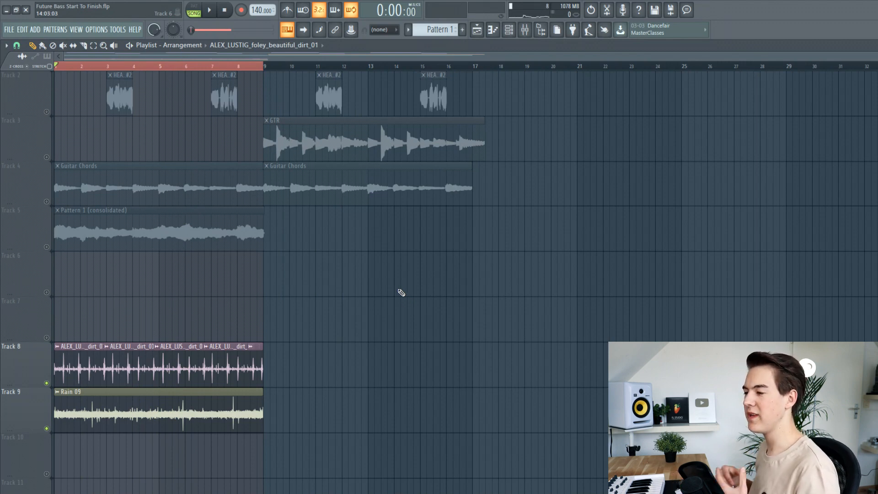
Enable Guitar Chords Track 4 and Pattern 1 Track 5 alongside the foley and Rain 09 tracks, and play them together
scroll(137, 265, up, 1)
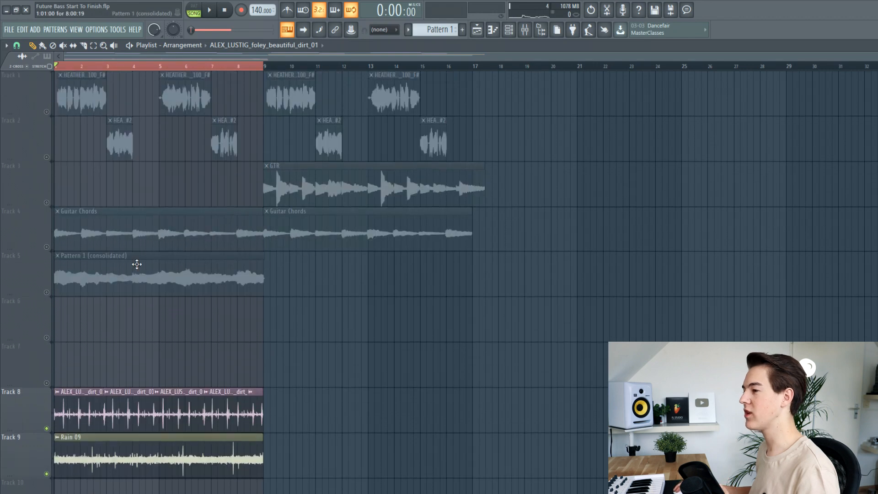
click(47, 247)
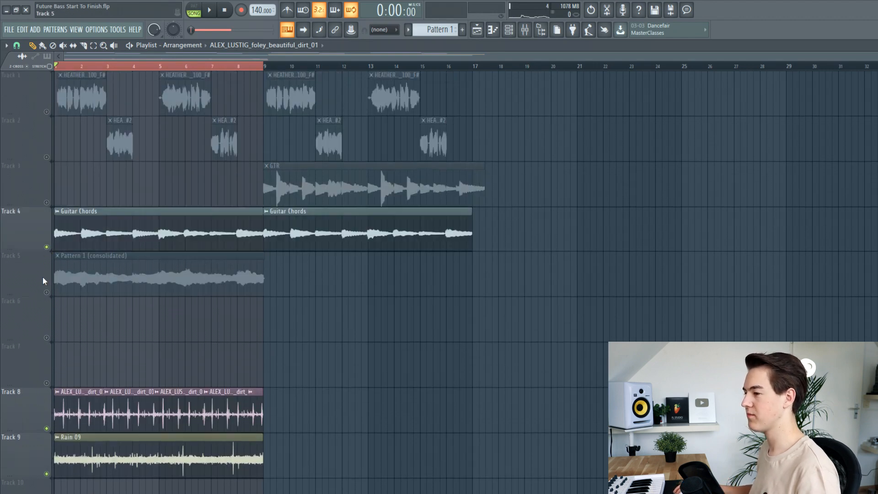
click(47, 292)
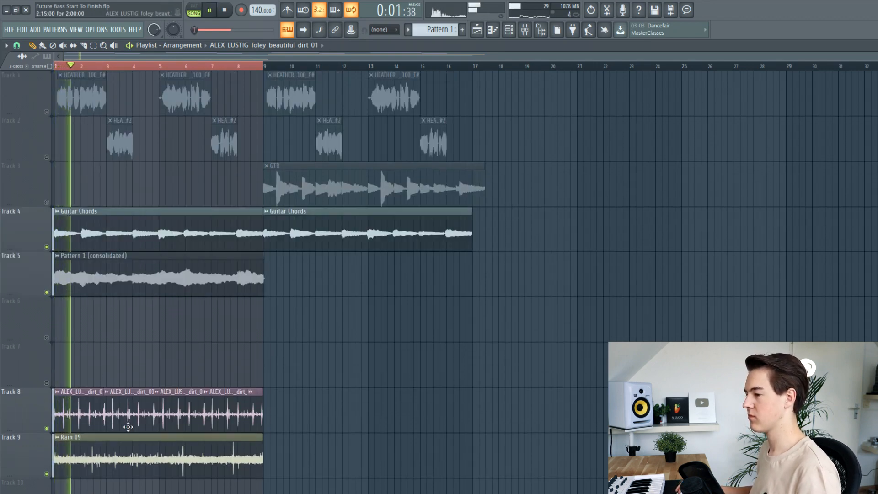
Review the channel settings of Rain 09 and the foley sample during playback with the chords, and stop the playback
double_click(128, 448)
key(Escape)
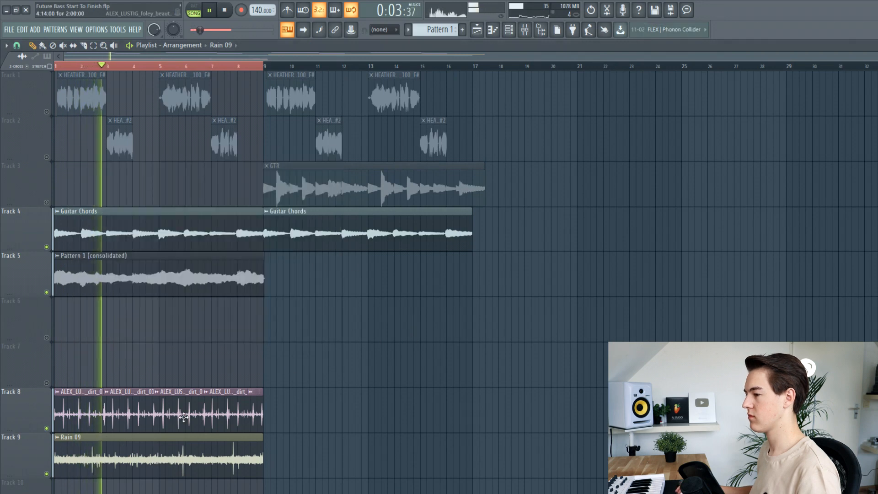
double_click(182, 417)
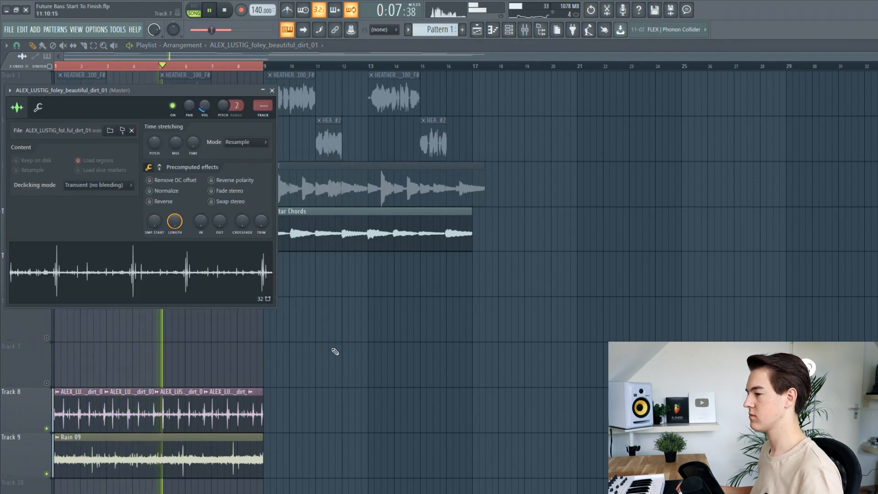
key(Escape)
scroll(321, 301, down, 3)
double_click(242, 280)
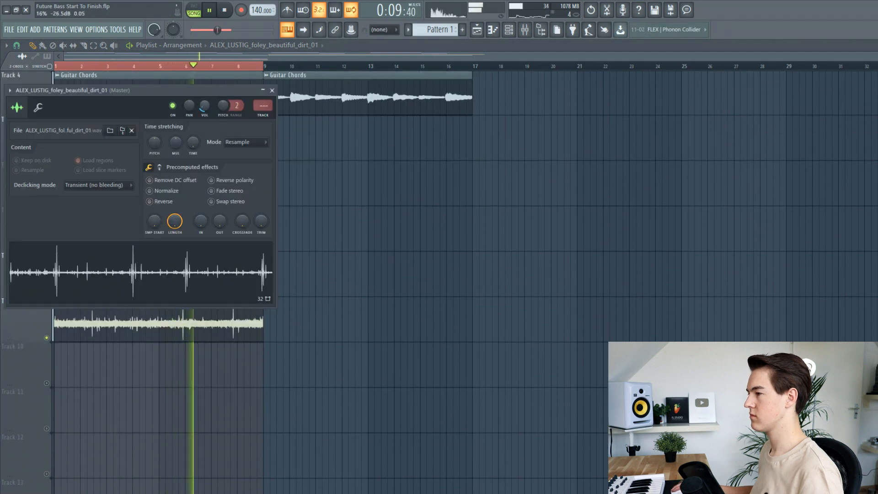
key(Escape)
scroll(302, 247, up, 3)
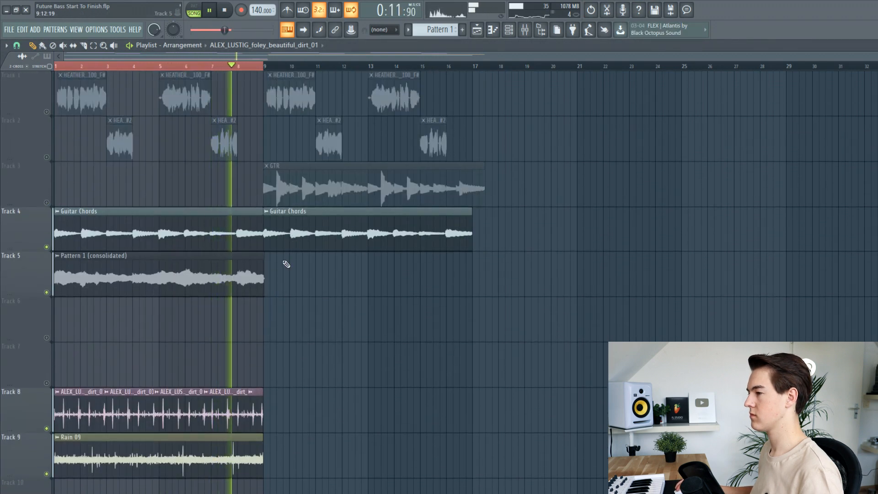
click(220, 15)
Place the TPS - Garrix - Ambiance 01 clip at bar 1 on Track 7
click(301, 47)
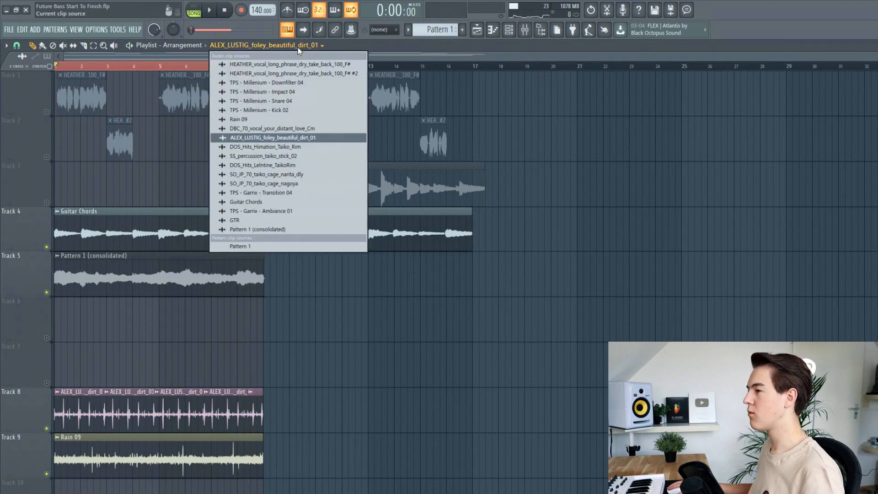
click(271, 213)
drag(306, 364, 53, 382)
drag(250, 374, 232, 375)
Audition Track 7 alone and review the channel settings of the Ambiance 01 sample
key(space)
right_click(206, 374)
drag(168, 375, 159, 376)
double_click(157, 375)
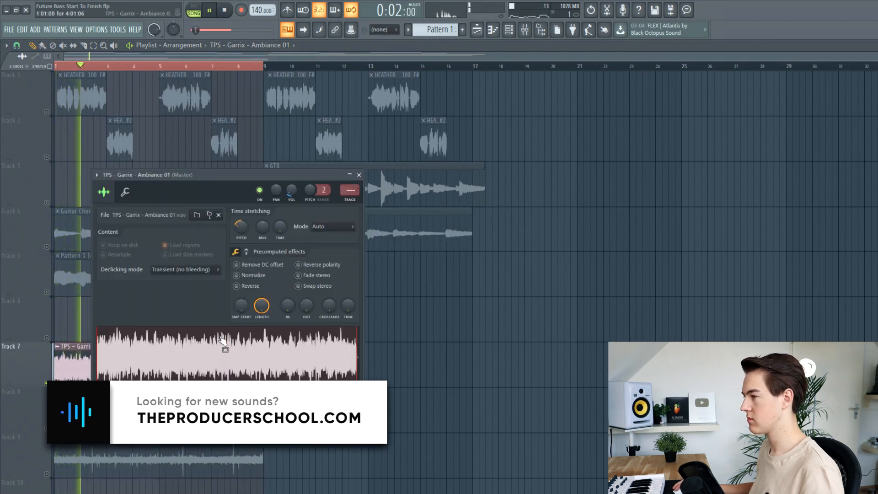
click(357, 175)
Trim the first Ambiance 01 clip near bar 5 and place a second copy directly after it on Track 7
scroll(141, 364, up, 4)
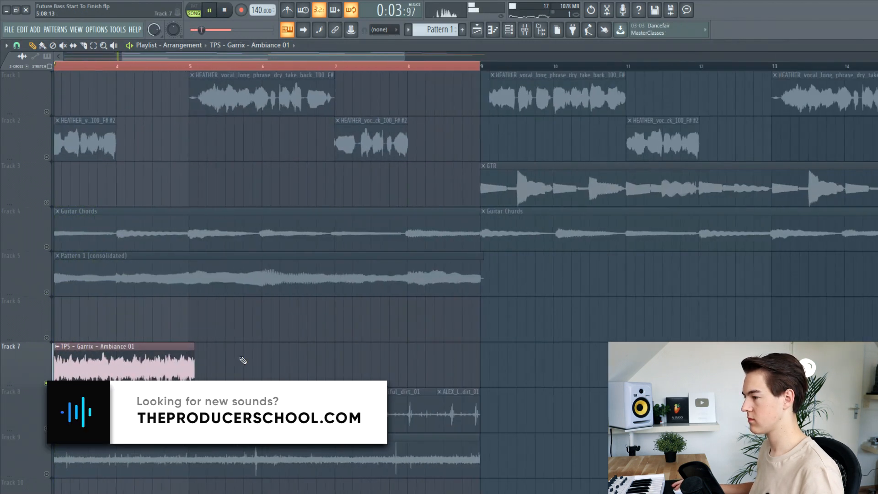
click(234, 361)
drag(196, 367, 192, 367)
scroll(200, 368, up, 2)
scroll(222, 374, up, 4)
drag(341, 371, 183, 360)
key(space)
scroll(183, 360, down, 7)
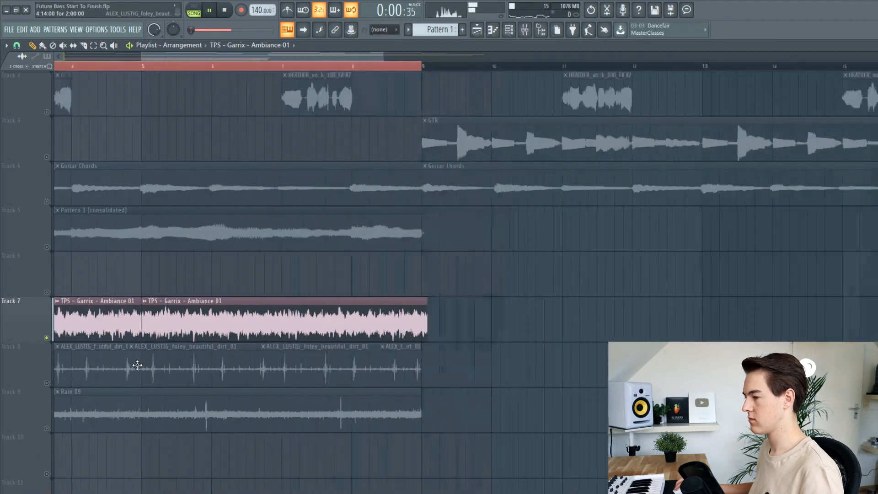
Take Track 7 out of solo, play the arrangement, and trim the second Ambiance 01 clip to end at bar 9
right_click(50, 336)
right_click(151, 316)
key(ctrl+z)
right_click(47, 337)
key(space)
scroll(297, 314, down, 2)
drag(269, 317, 83, 310)
scroll(265, 317, up, 4)
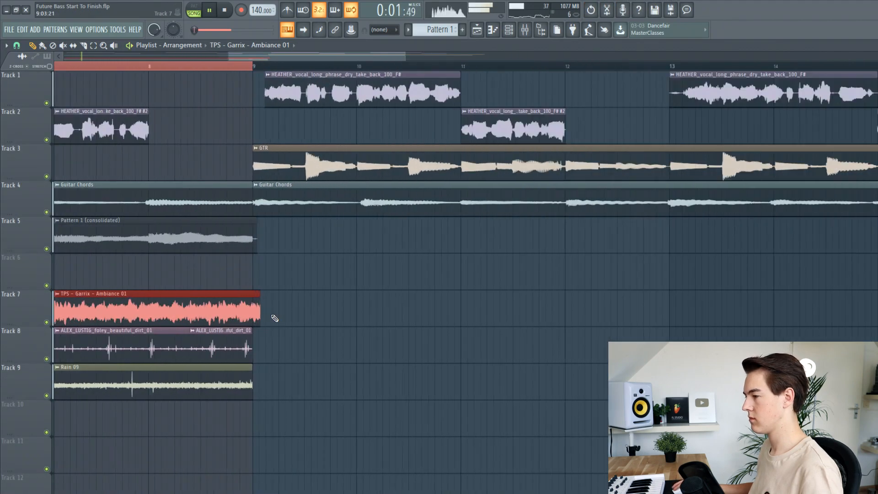
scroll(275, 318, up, 1)
scroll(247, 318, down, 5)
scroll(127, 302, up, 4)
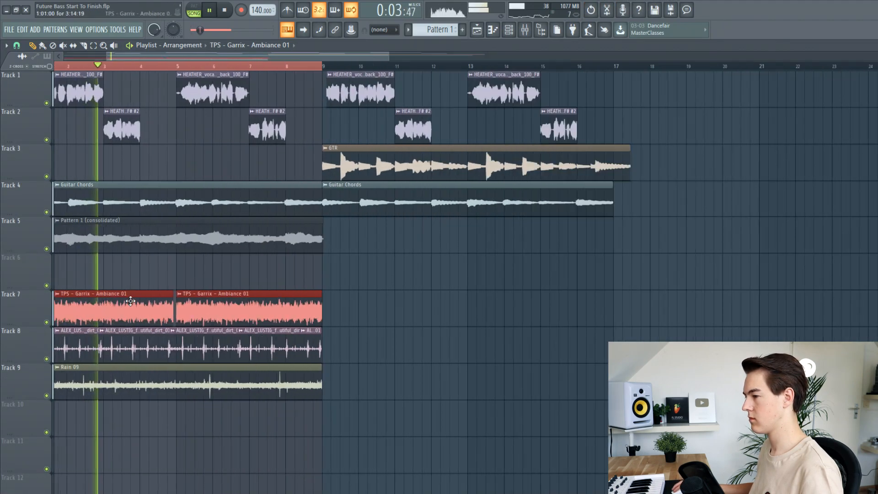
Deselect the ambiance clips and close the gap between them at bar 5
key(ctrl+d)
drag(246, 312, 250, 313)
scroll(251, 313, down, 2)
Restart playback with only Track 7 enabled and check the channel settings of Ambiance 01
key(space)
ctrl+click(46, 322)
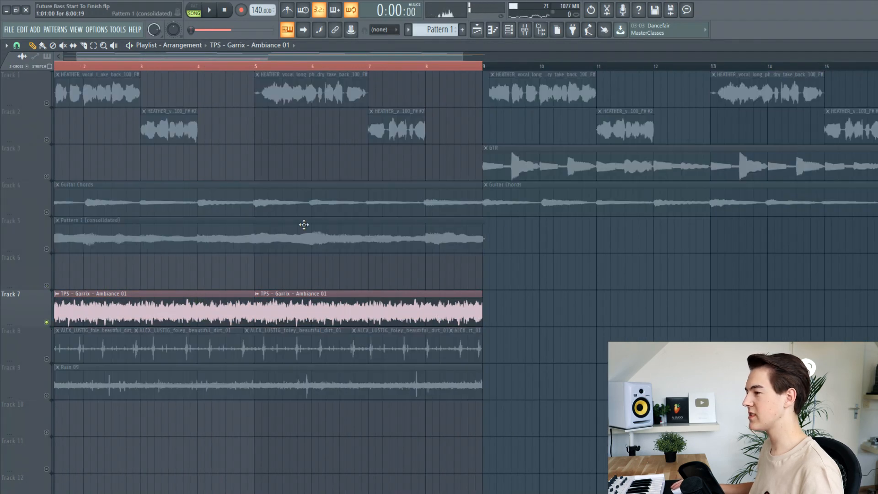
double_click(199, 319)
key(space)
key(Escape)
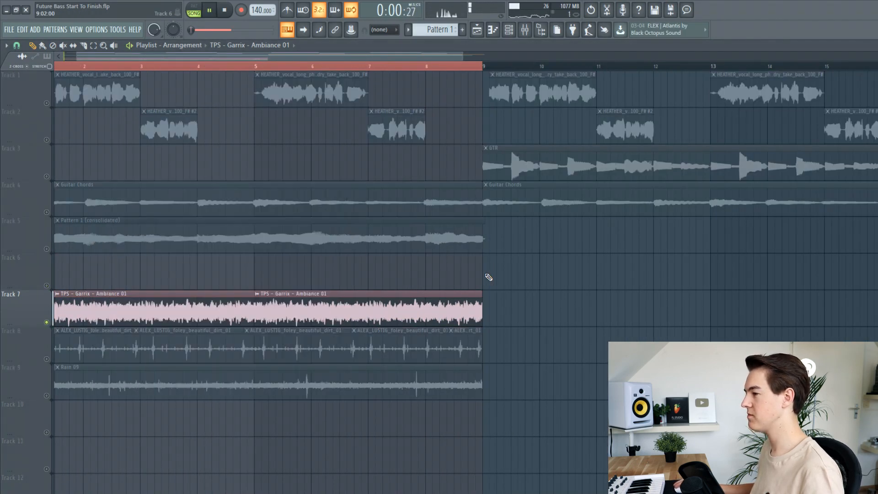
Enable all tracks again, play the arrangement from the start, and review Ambiance 01's channel settings in the full mix
right_click(47, 324)
key(space)
key(space)
scroll(74, 308, down, 2)
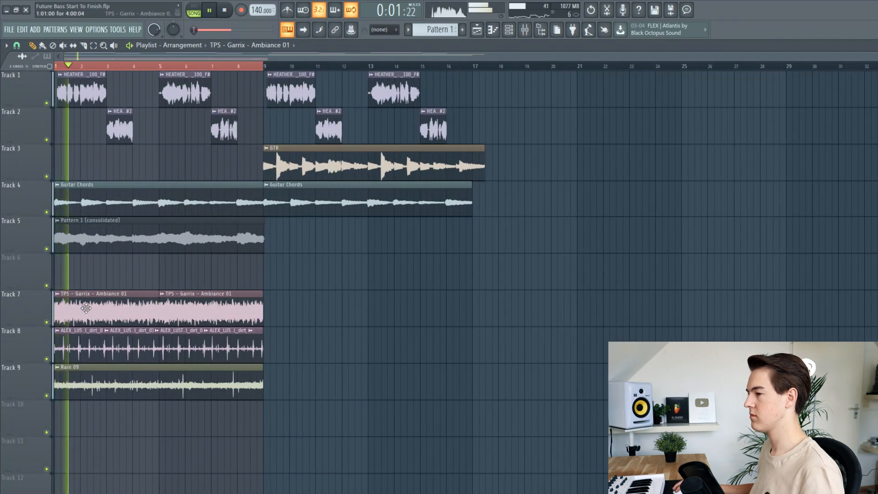
double_click(85, 308)
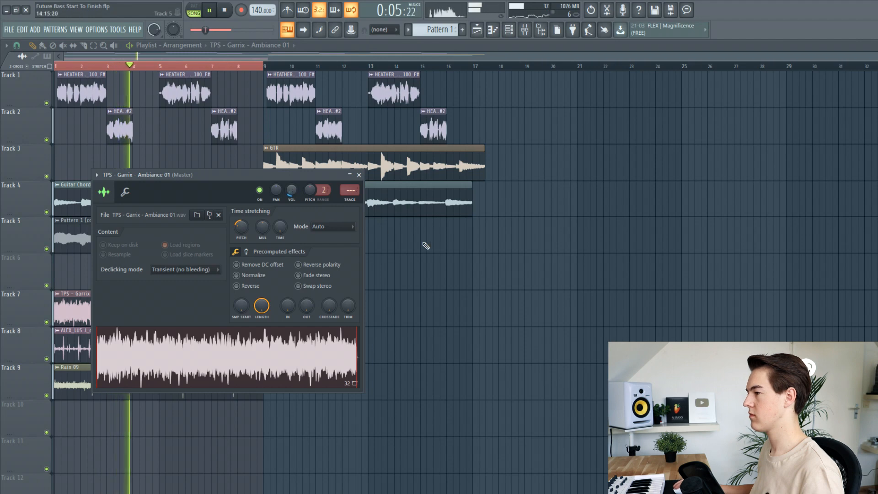
key(Escape)
scroll(271, 255, down, 1)
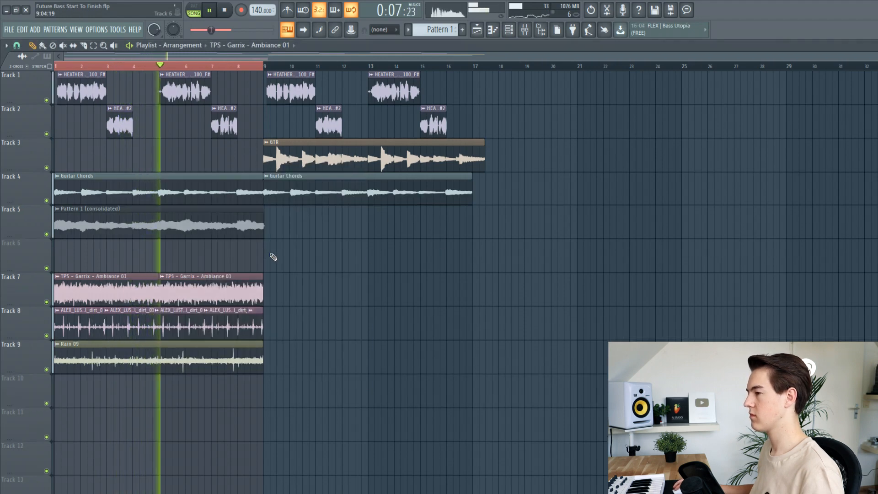
Move the Ambiance 01 clips below Rain 09, and shift the foley, rain and ambiance layers down to Tracks 9 to 11
drag(271, 304, 137, 287)
drag(72, 289, 78, 390)
ctrl+click(308, 346)
drag(300, 394, 19, 332)
drag(58, 331, 57, 367)
ctrl+click(268, 287)
Place a second Pattern 1 (consolidated) clip on Track 5 from bar 9 to 17 and stop the playback
click(245, 223)
click(273, 262)
drag(289, 269, 282, 220)
key(space)
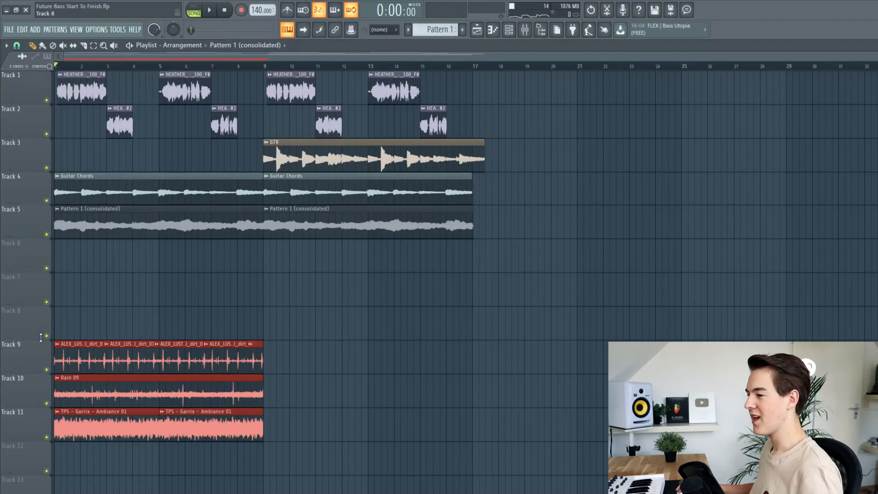
Duplicate the foley, rain and ambiance clips to bars 9 to 17 and shift all three layers down to Tracks 10 to 12
drag(74, 365, 284, 364)
click(315, 321)
drag(512, 448, 20, 331)
drag(74, 379, 75, 413)
ctrl+click(272, 305)
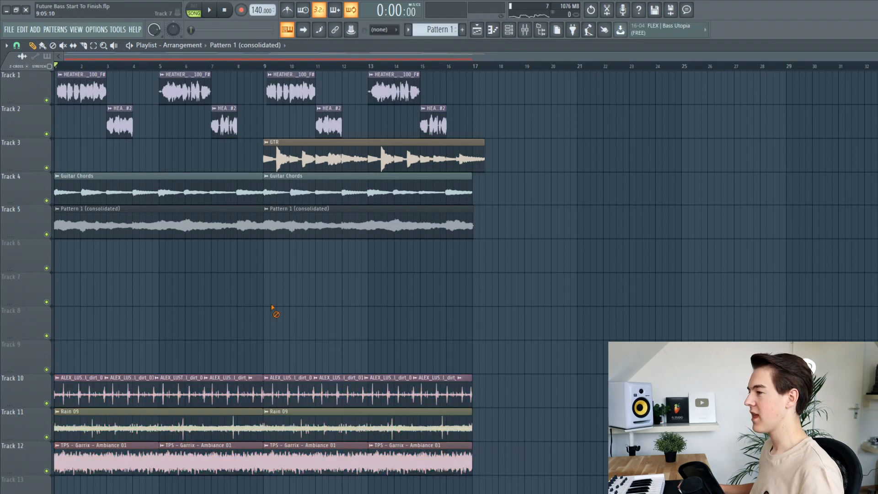
Audition the GTR clip on Track 3 alone from bar 9 and review its channel volume
right_click(47, 167)
click(263, 64)
key(space)
scroll(339, 178, up, 3)
click(291, 161)
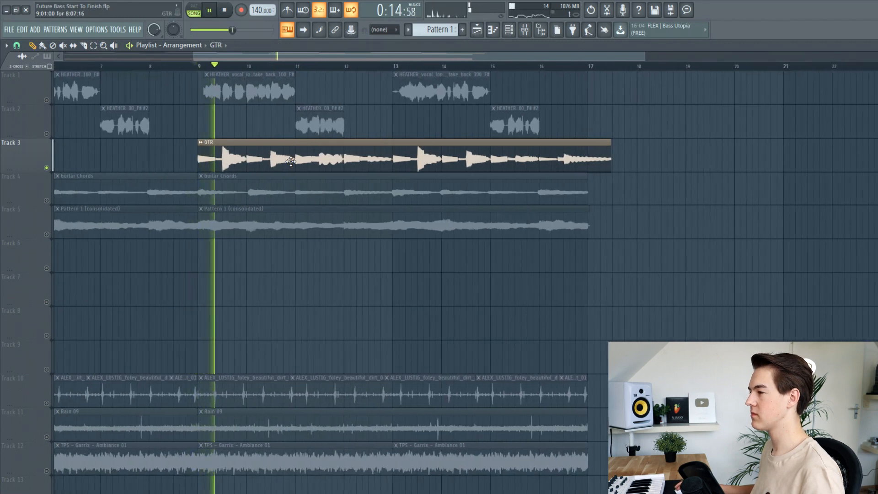
double_click(291, 161)
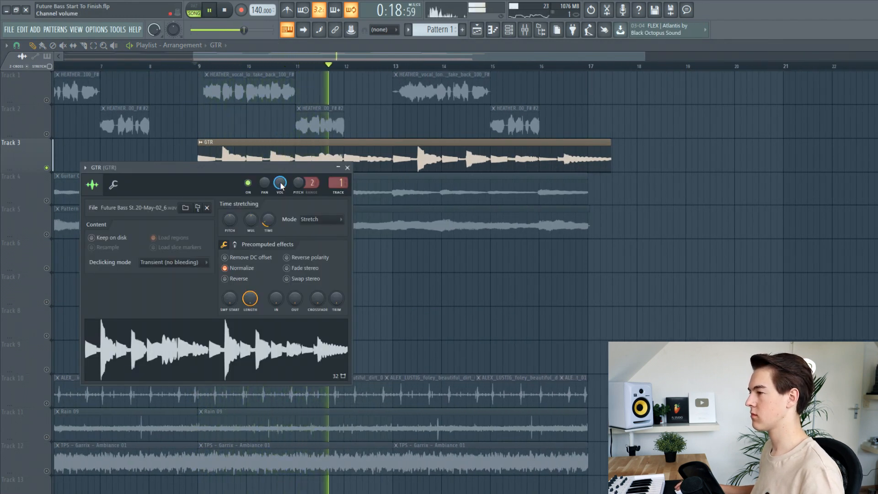
key(space)
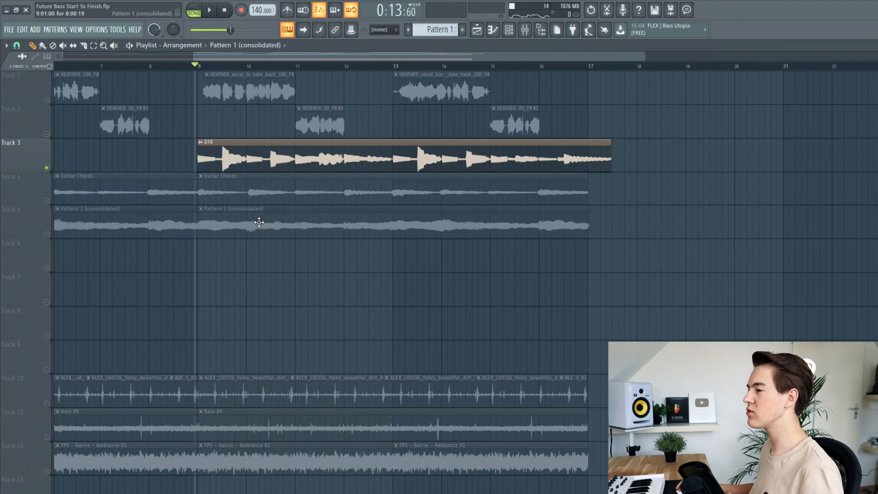
Create Pattern 2 and add a Kontakt channel loaded with the Cello Ensemble instrument
click(514, 37)
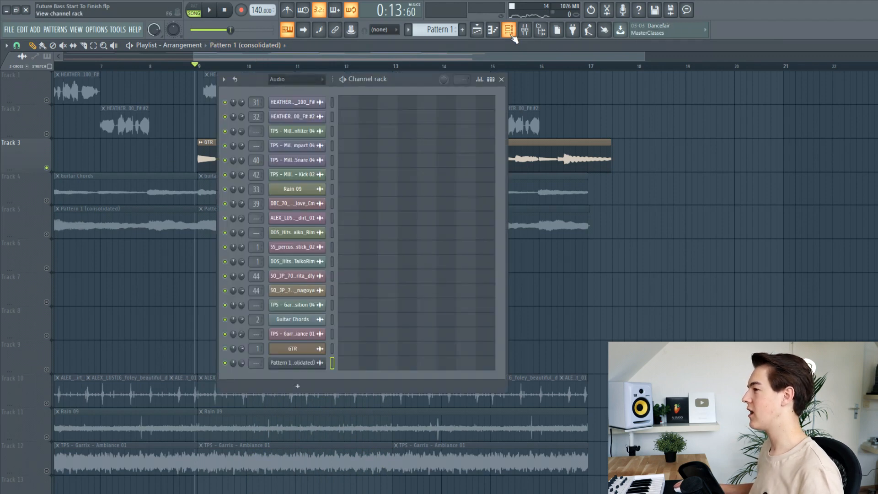
click(56, 29)
click(61, 44)
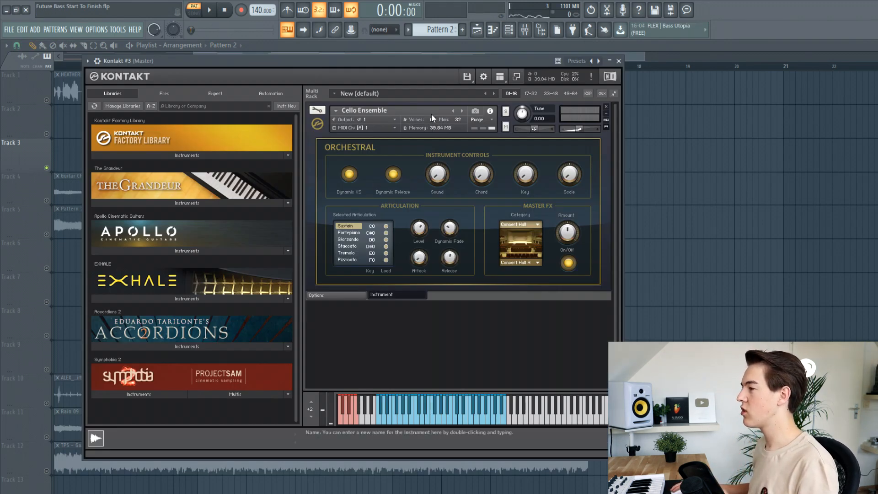
drag(435, 65, 434, 70)
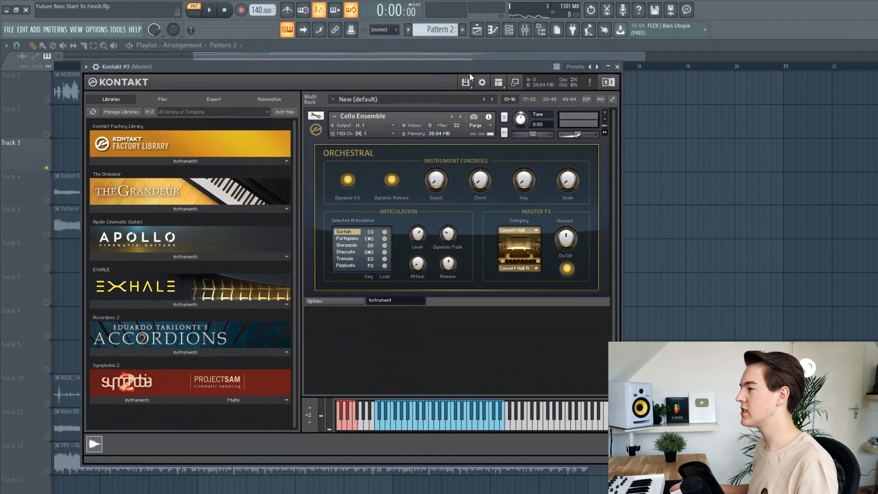
click(621, 67)
Paste the eight-bar chord progression into the Kontakt #3 piano roll and listen to it
key(ctrl+v)
click(354, 137)
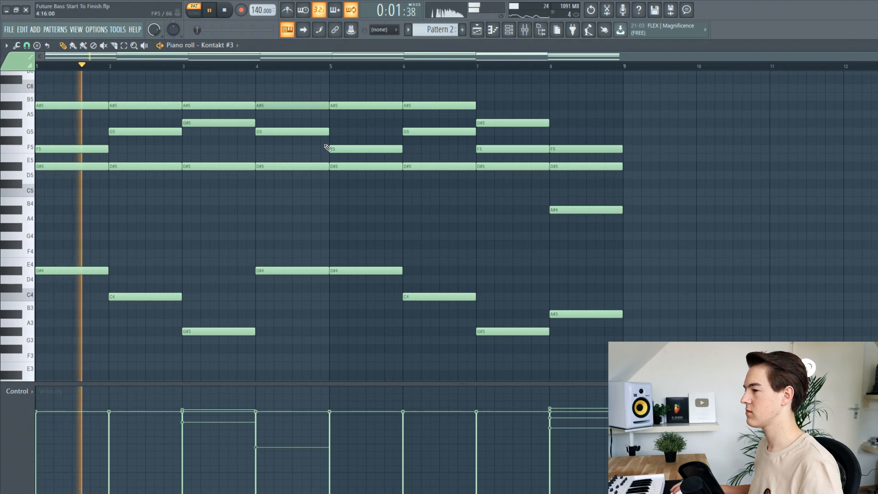
scroll(280, 163, up, 1)
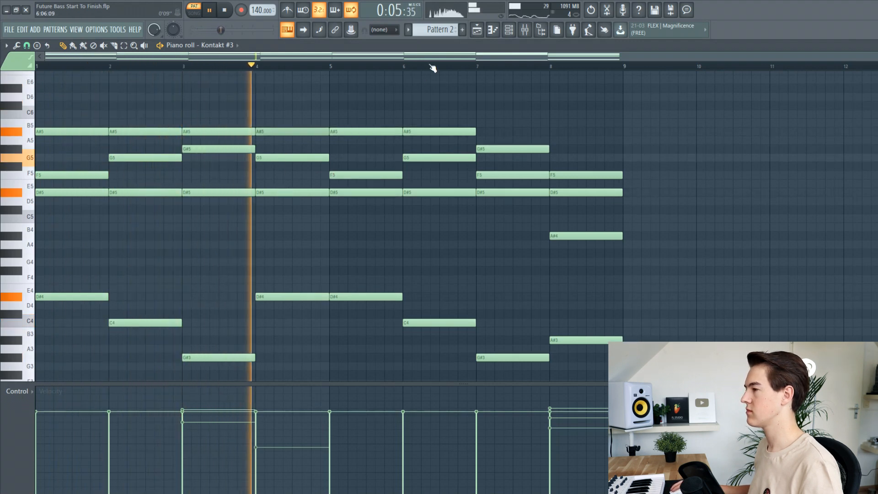
click(224, 13)
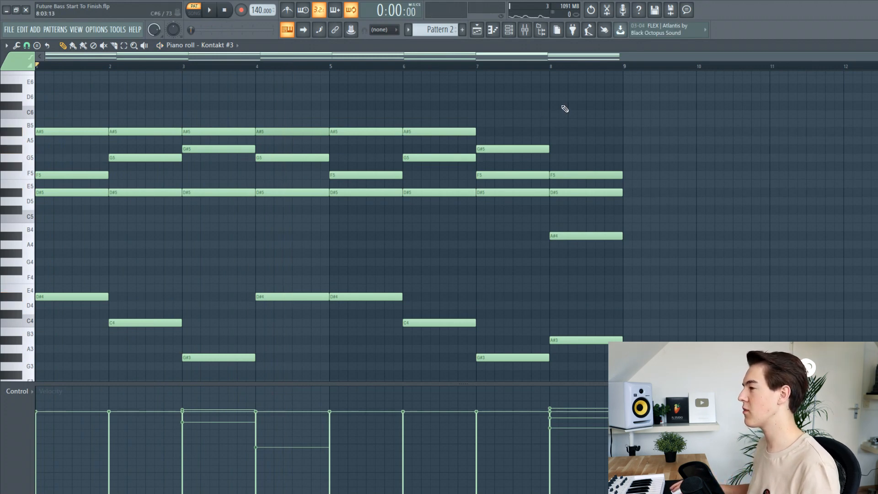
Route Kontakt #3 to mixer insert 9 and add Fruity parametric EQ 2 in its first effect slot
click(524, 29)
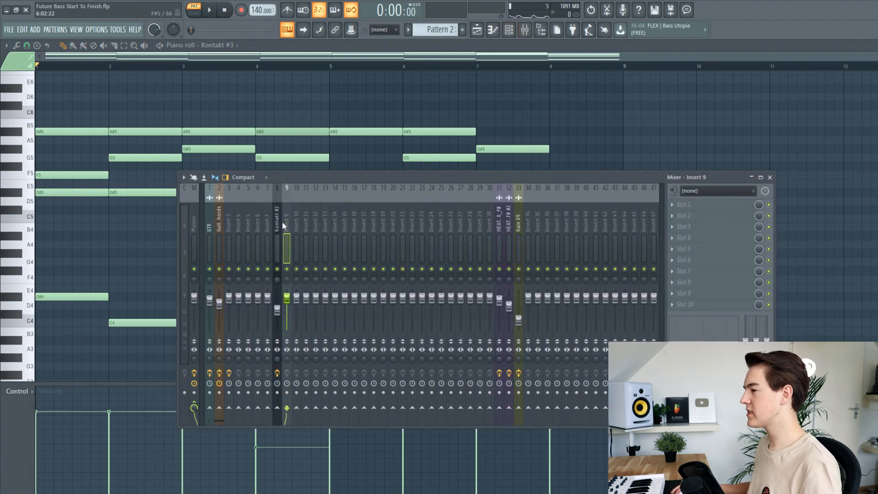
key(ctrl+l)
click(683, 204)
click(530, 90)
Cut the low frequencies of Kontakt #3 with a high-pass on band 1 and shift band 2 lower during playback
drag(50, 168, 70, 208)
key(space)
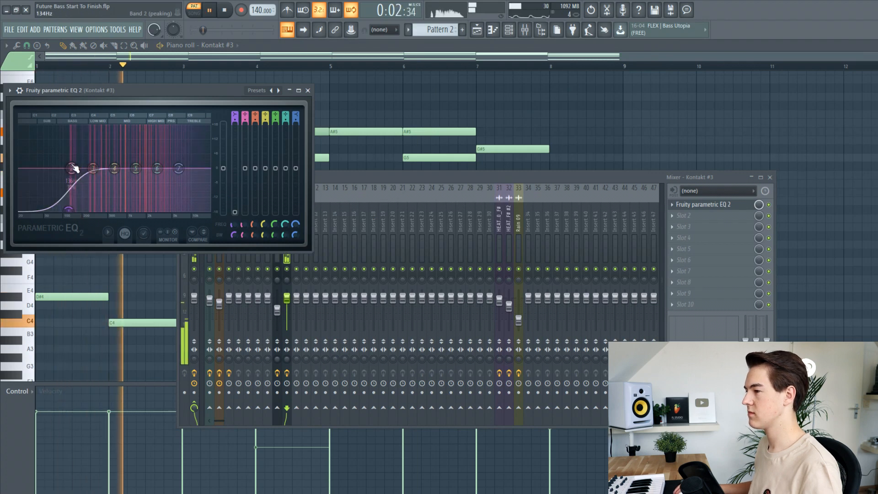
drag(71, 168, 57, 171)
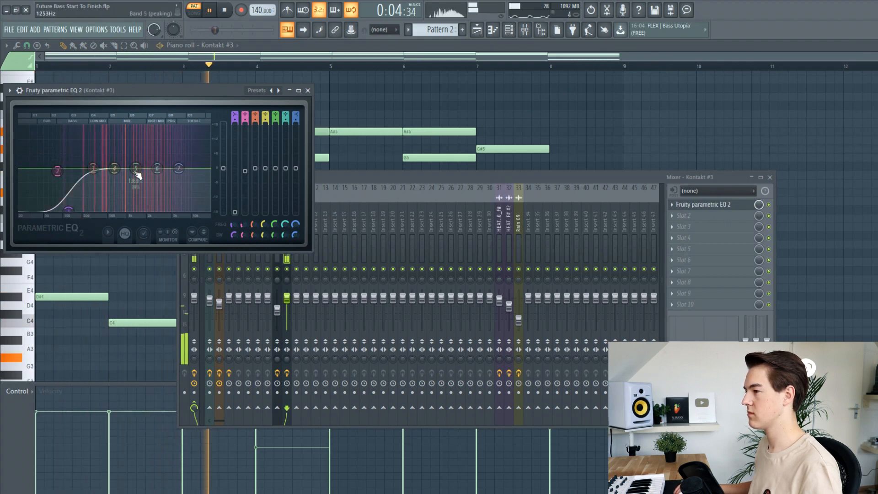
key(space)
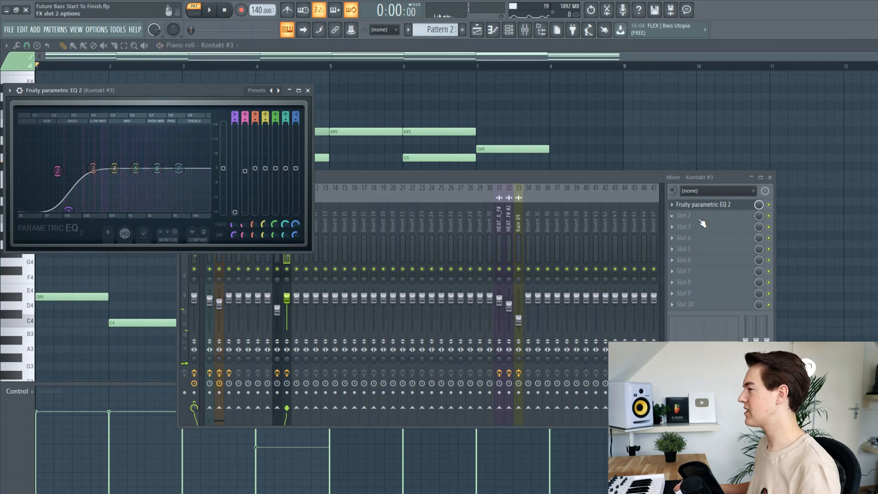
Add Fruity Reeverb 2 to Kontakt #3's second effect slot, set its room size to 65 and listen to the cello
click(700, 219)
click(525, 128)
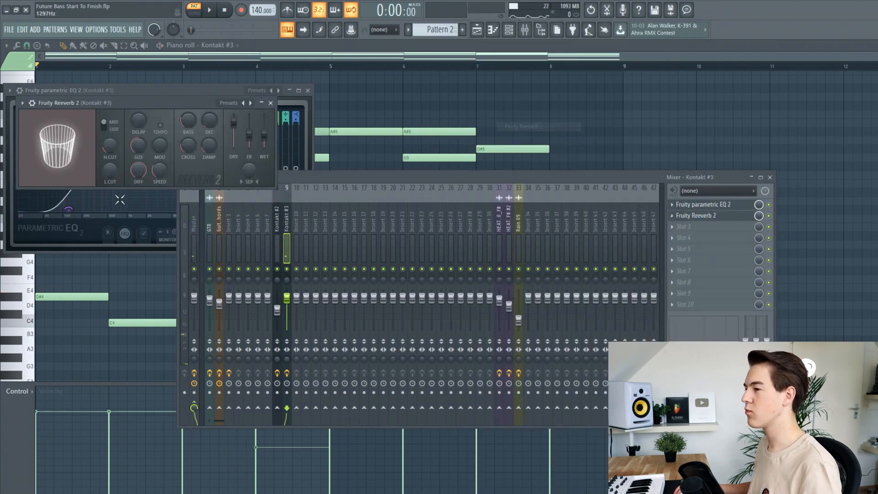
drag(133, 103, 194, 139)
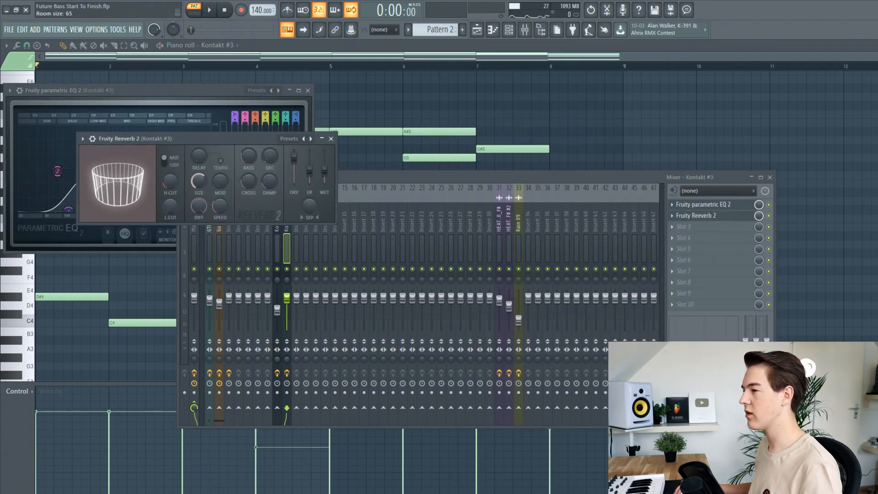
key(space)
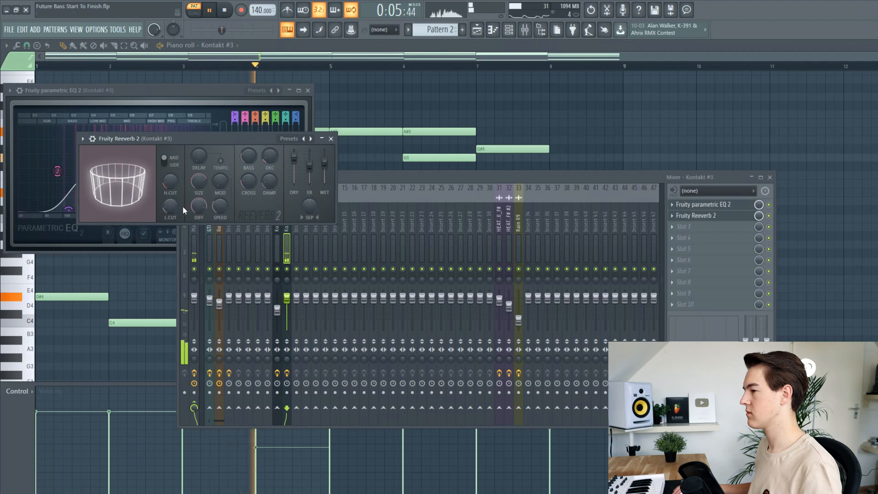
key(space)
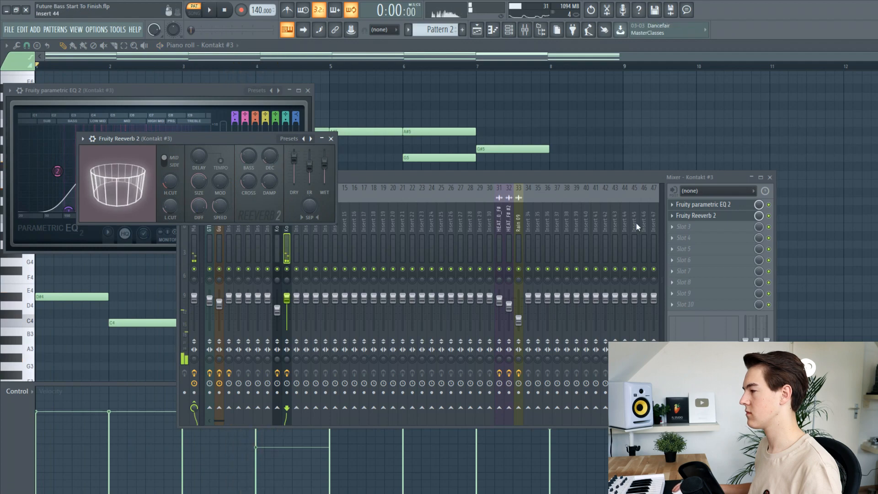
Add Fruity Stereo Enhancer to Kontakt #3's third effect slot and load one of its presets
click(693, 243)
click(679, 223)
click(681, 229)
click(530, 181)
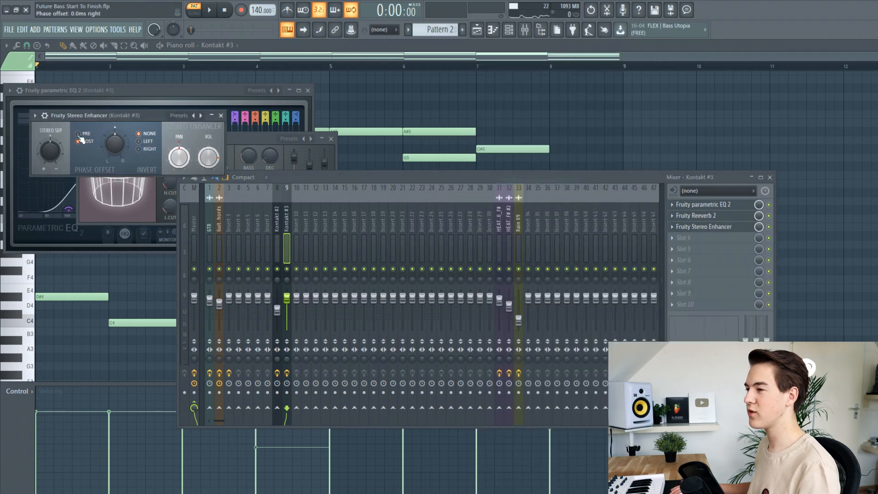
drag(75, 114, 160, 125)
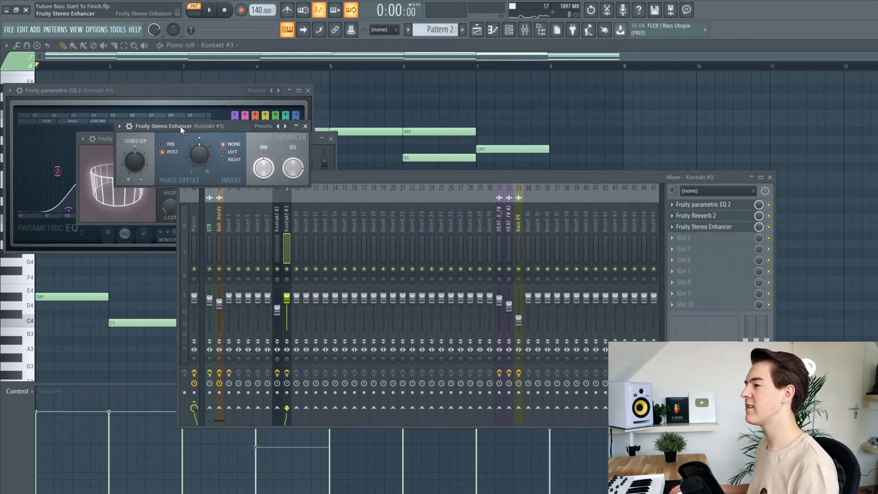
click(120, 126)
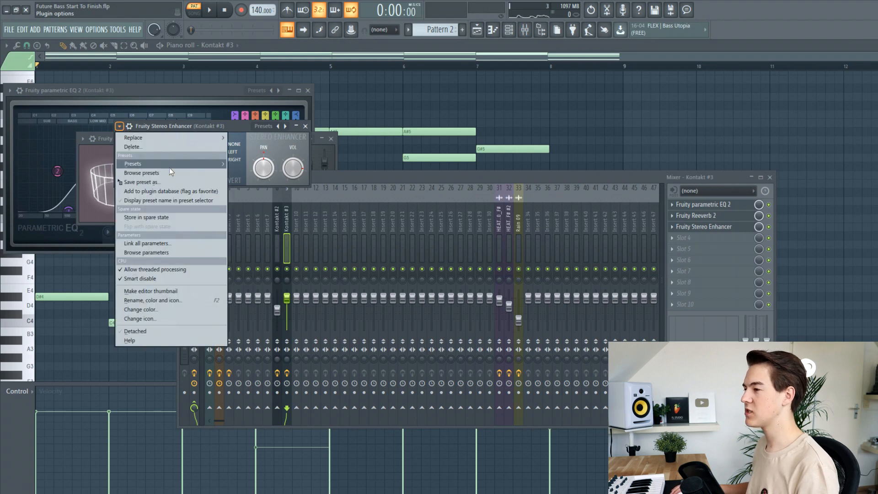
mouse_move(191, 165)
click(242, 173)
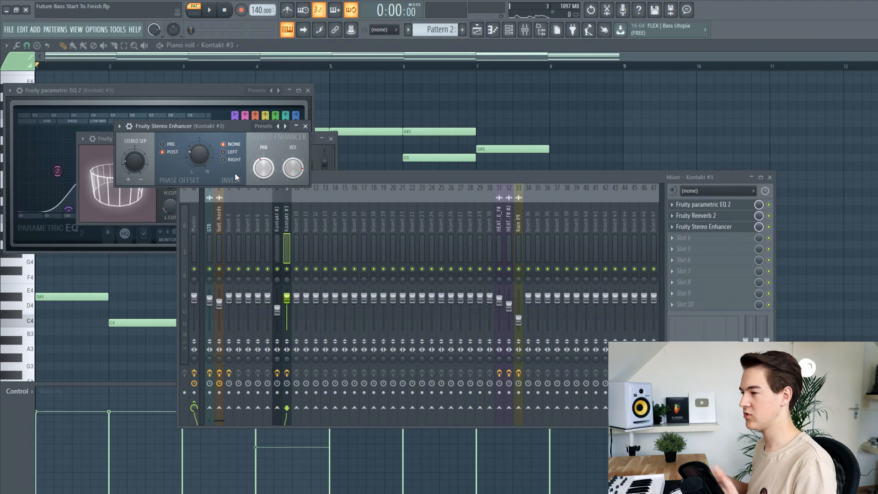
Lower Kontakt #3's mixer fader slightly while Pattern 2 plays, and return to the playlist
key(space)
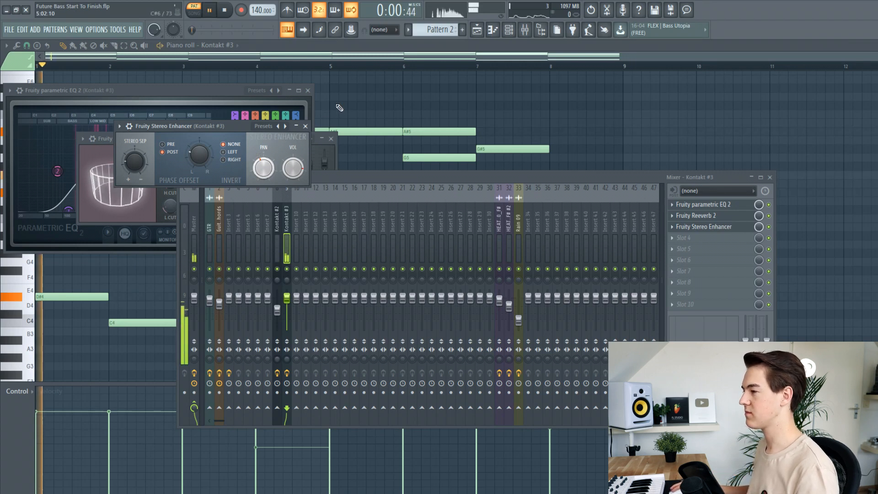
drag(286, 298, 287, 301)
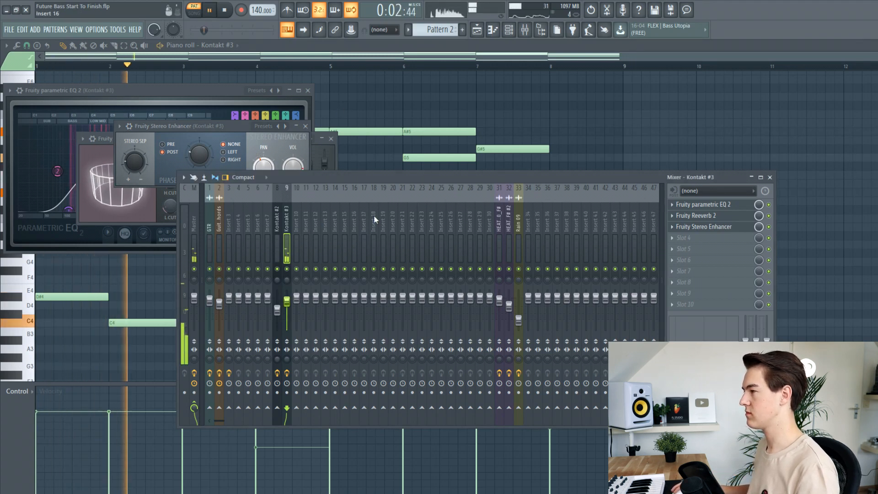
click(477, 30)
key(space)
Place Pattern 2 on Track 6 at bar 9 and play from there with only the GTR track muted
click(181, 270)
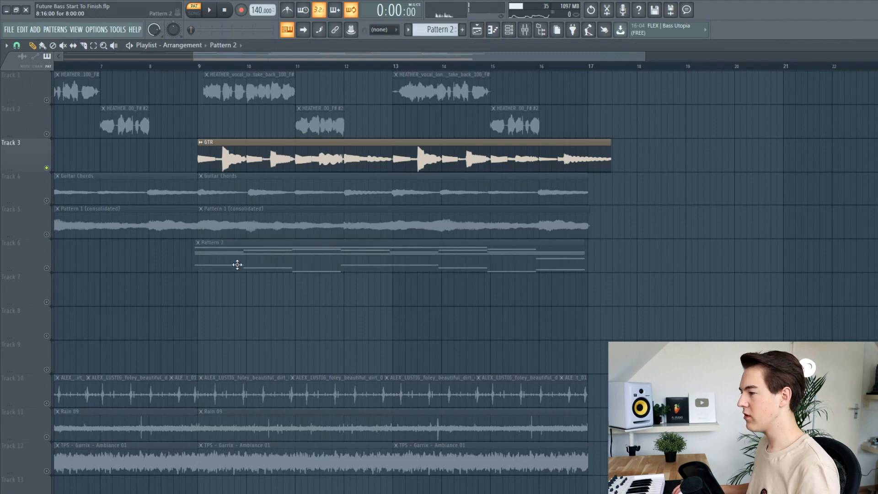
click(197, 68)
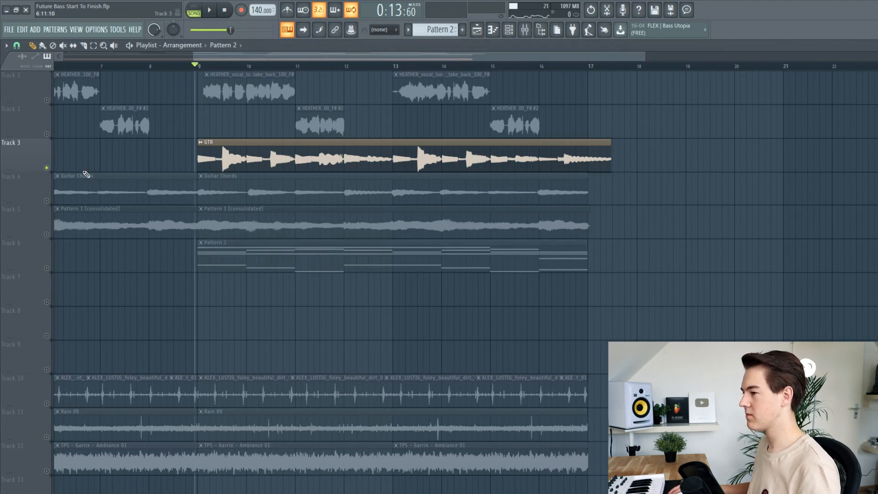
right_click(49, 169)
click(49, 169)
key(space)
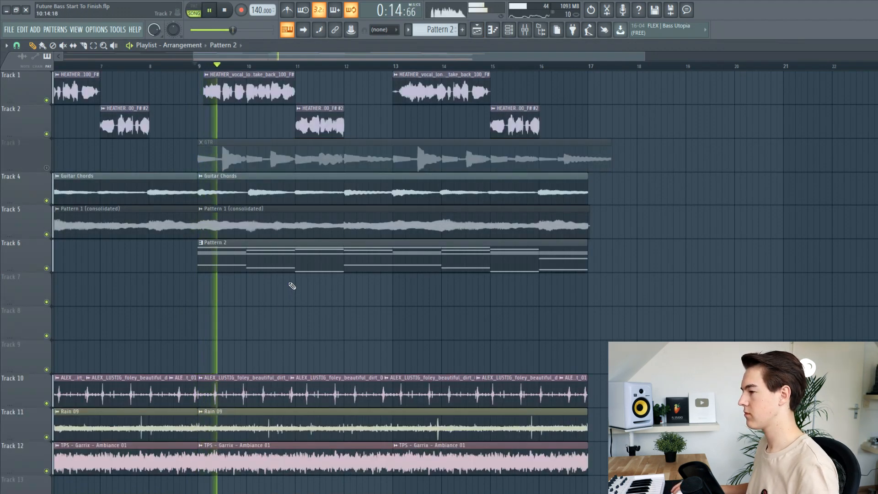
Balance Kontakt #3's mixer level against the arrangement during playback, comparing with the GTR track on and leaving it muted
scroll(459, 58, down, 4)
key(F9)
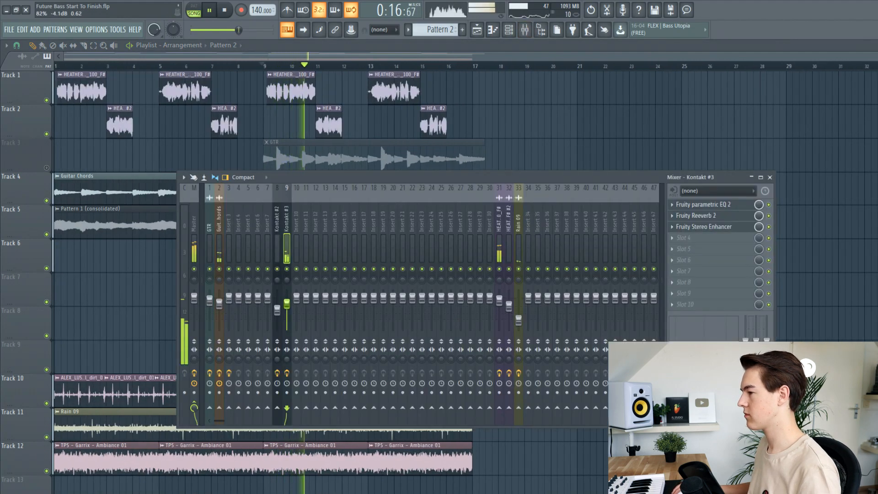
key(F9)
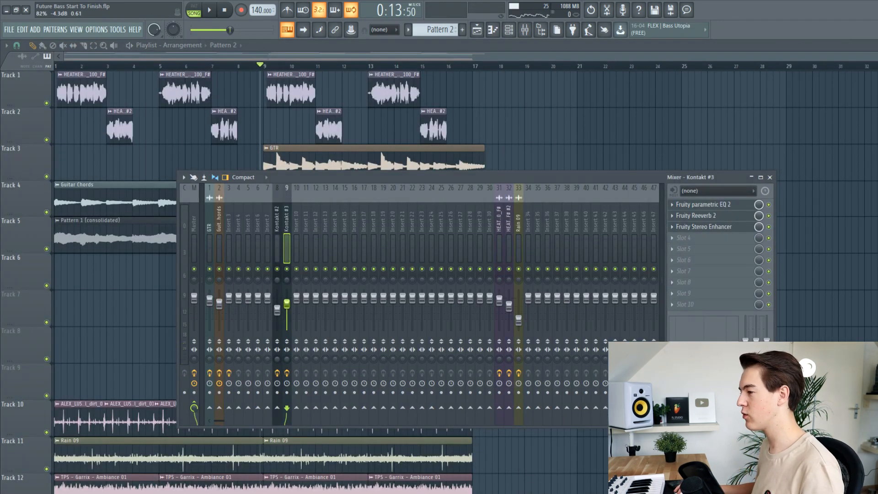
key(space)
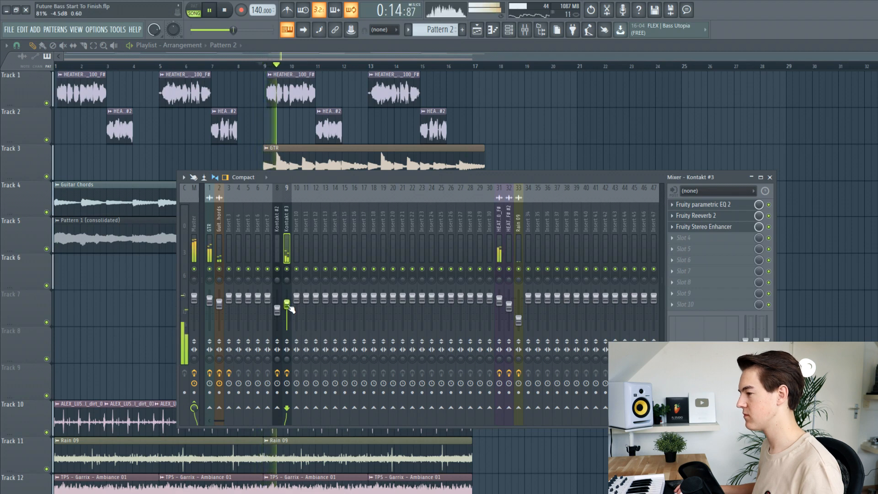
drag(287, 305, 288, 307)
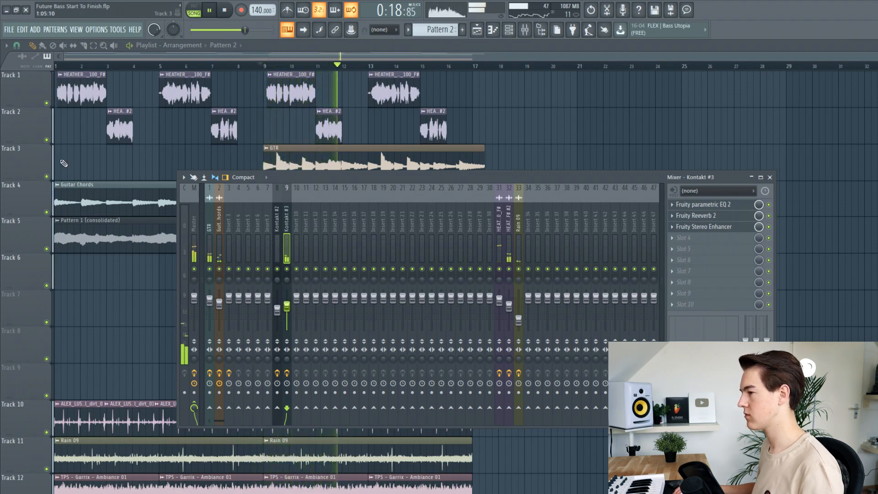
click(46, 176)
click(524, 30)
drag(286, 307, 285, 304)
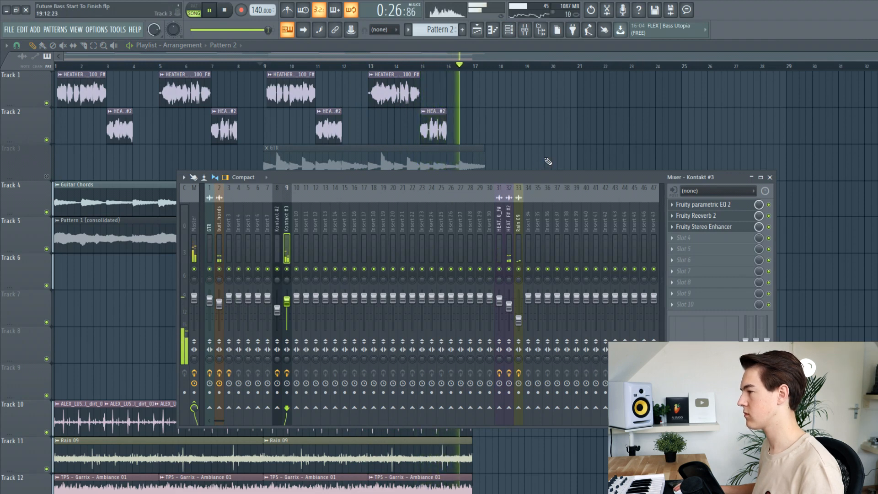
key(F9)
key(space)
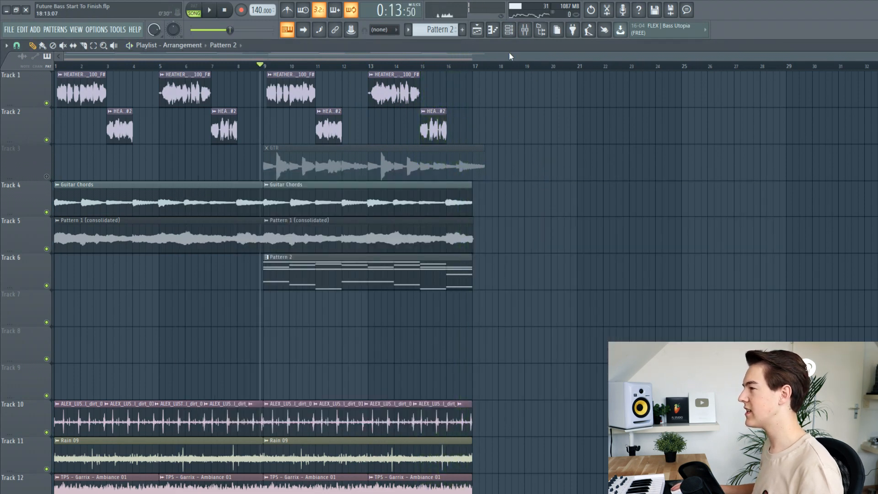
Create Pattern 3 and bring up the Kontakt channel with The Grandeur piano to check its instrument
click(510, 33)
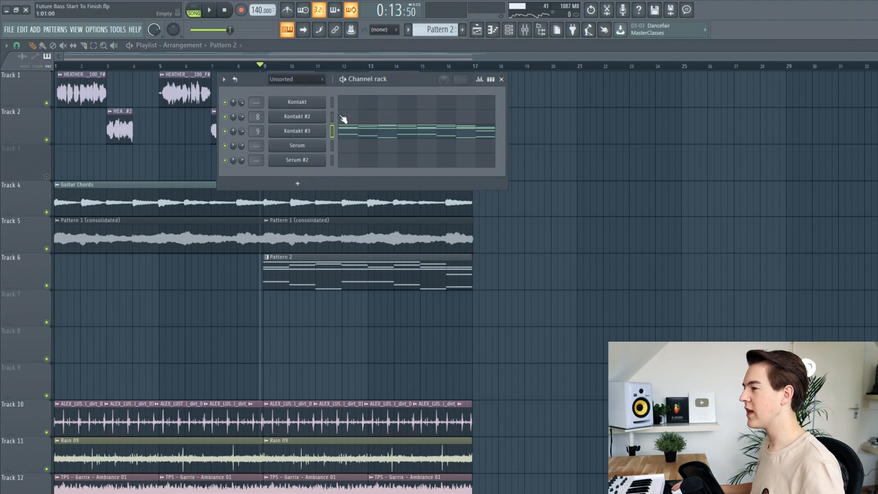
click(55, 29)
click(92, 41)
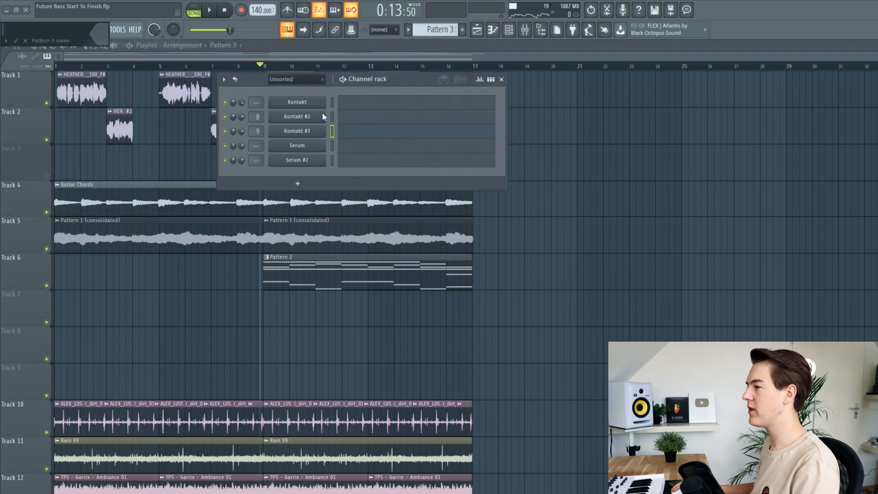
click(315, 103)
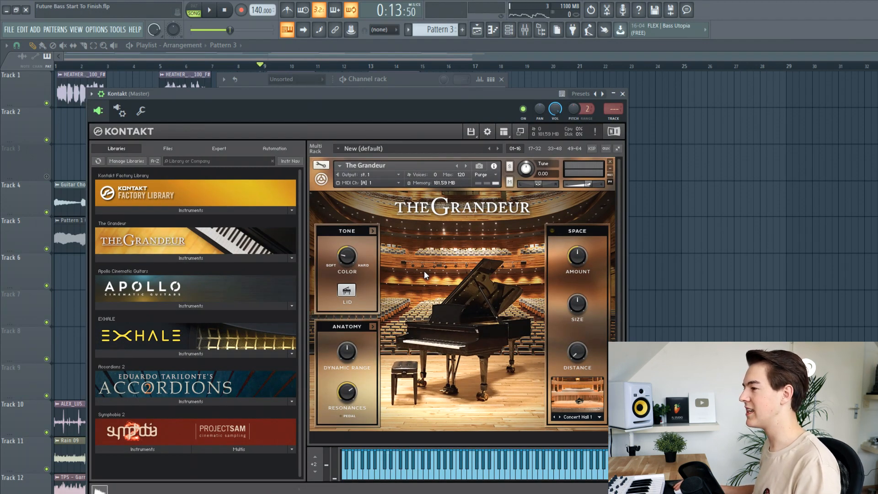
click(622, 93)
Paste the eight-bar chord progression into the Kontakt piano channel of Pattern 3 and listen to it in the piano roll
double_click(334, 103)
click(334, 103)
key(ctrl+v)
click(344, 80)
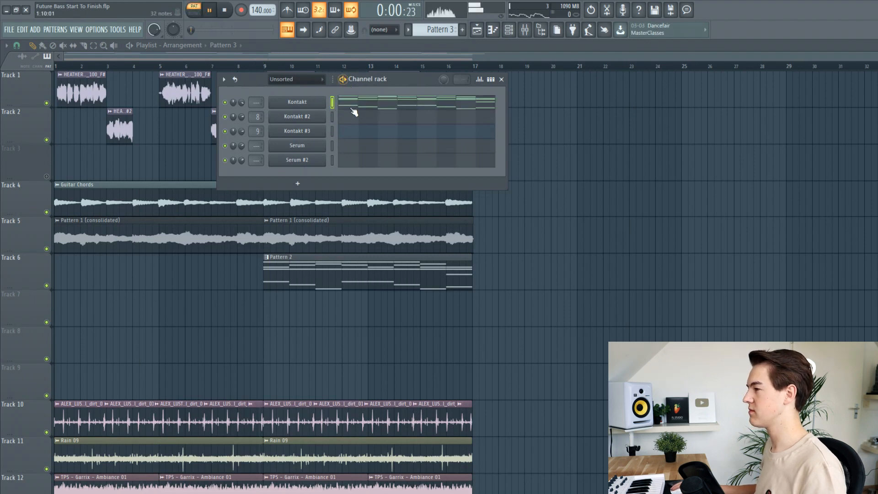
click(359, 109)
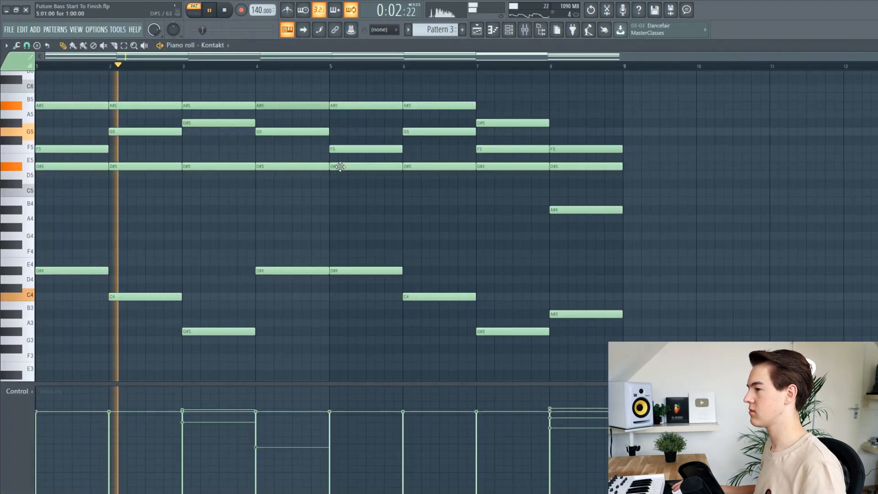
key(space)
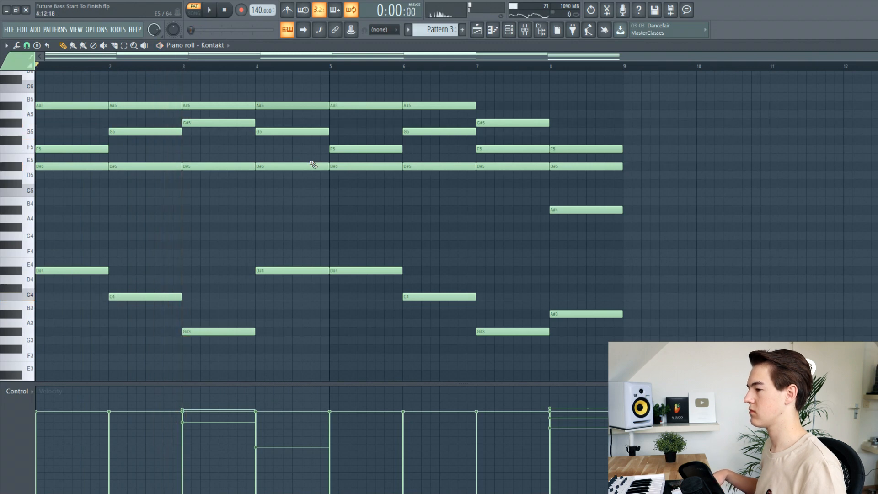
Try the piano chord notes an octave lower and compare them during playback
key(ctrl+Down)
key(space)
key(ctrl+Up)
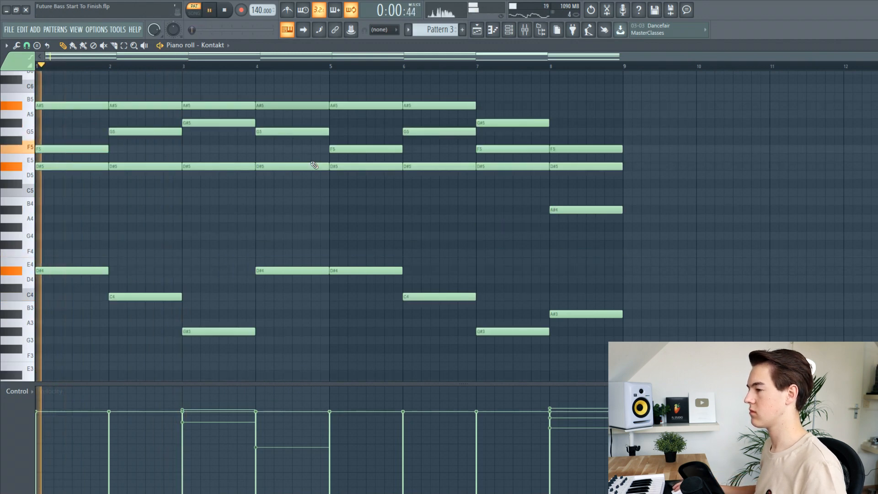
scroll(311, 183, down, 1)
key(space)
Duplicate the bass notes of all eight chords one octave lower, from D#3 to A#2, and listen to the result
scroll(290, 93, down, 2)
drag(583, 310, 35, 299)
scroll(70, 263, down, 2)
scroll(70, 263, up, 2)
key(space)
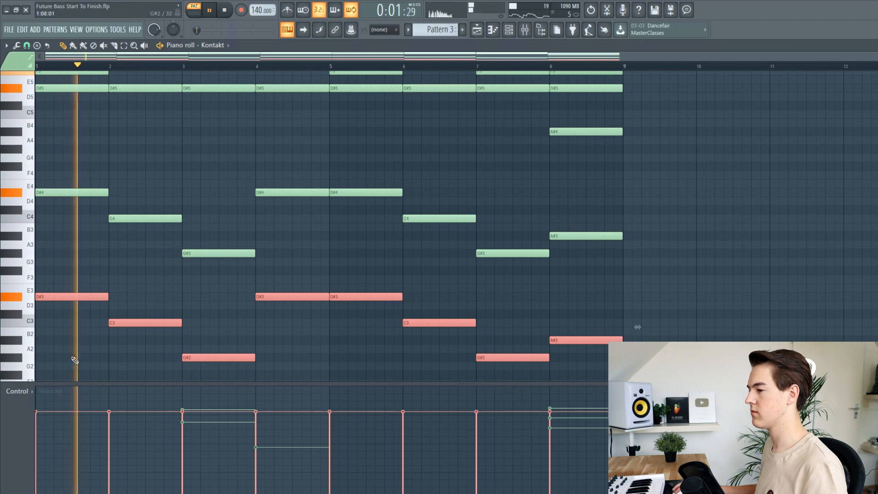
ctrl+click(262, 290)
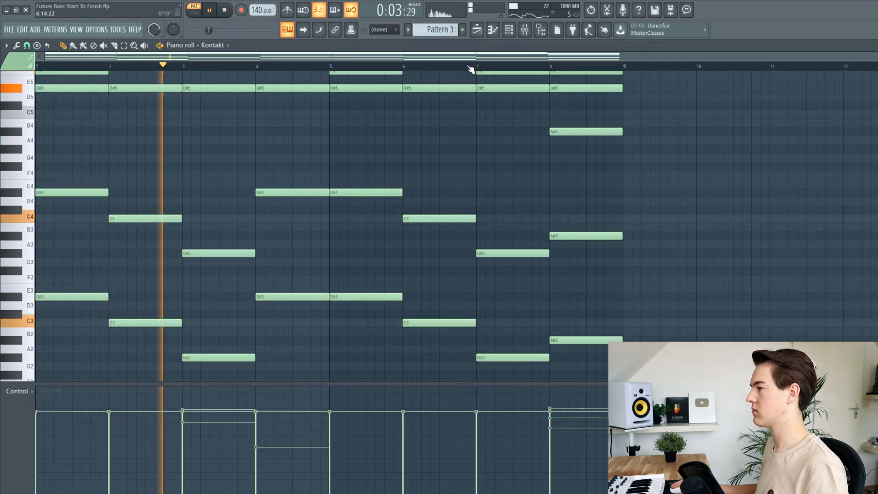
Route the Kontakt piano to mixer insert 7 and add Fruity Parametric EQ 2 in its first effect slot
key(F9)
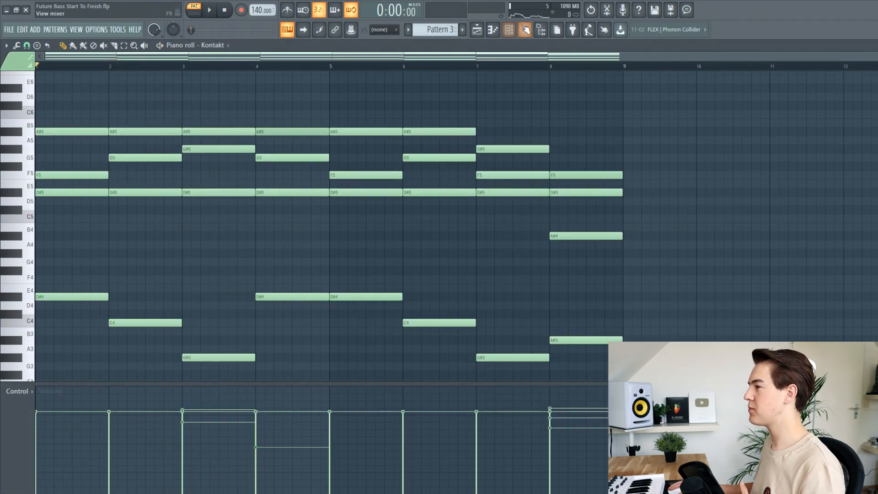
click(525, 29)
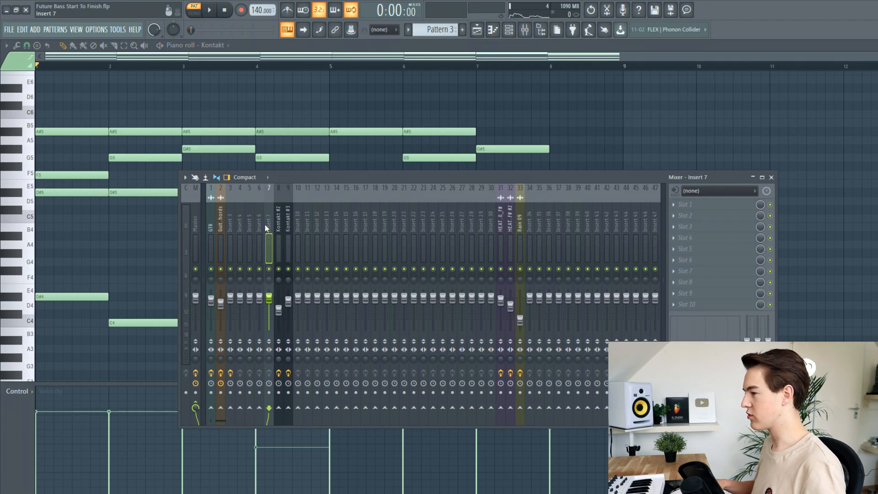
key(ctrl+l)
click(691, 204)
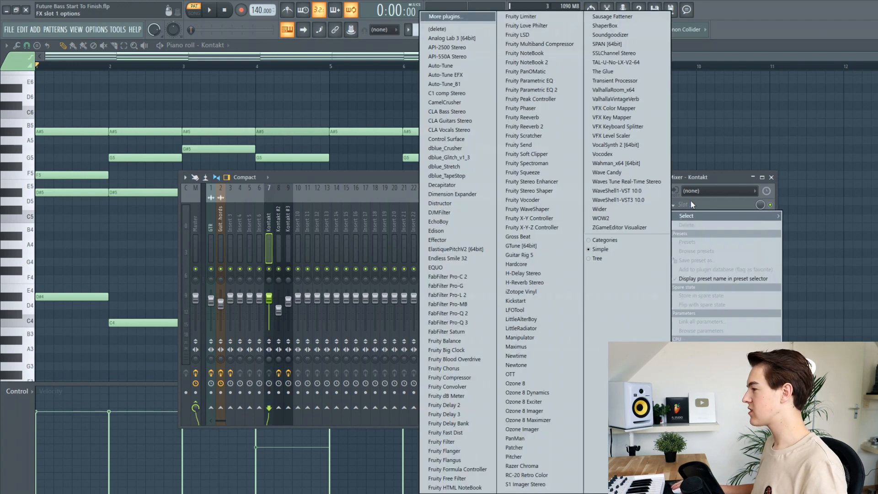
click(530, 90)
Cut the piano's low frequencies with a high-pass on band 1 and raise band 6 slightly, checking by playback
key(space)
drag(100, 219, 105, 263)
key(space)
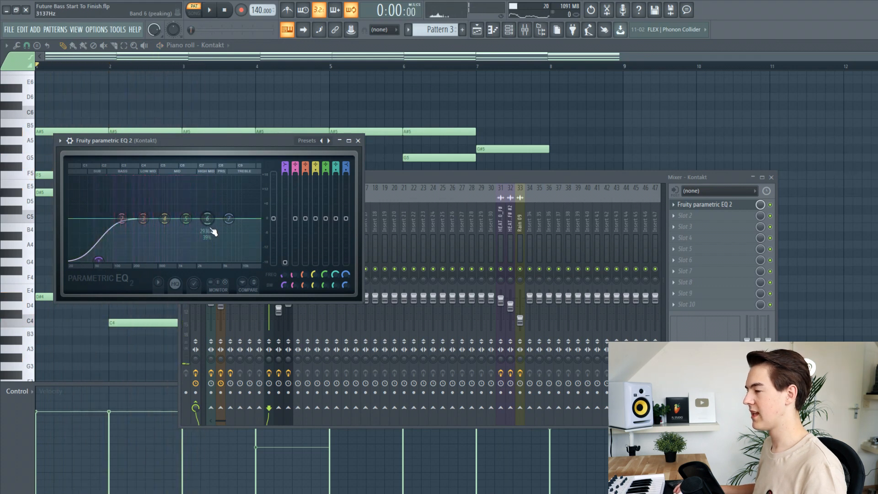
mouse_move(207, 215)
mouse_down()
mouse_move(215, 202)
mouse_move(228, 211)
mouse_move(216, 207)
mouse_up()
key(space)
key(space)
click(358, 141)
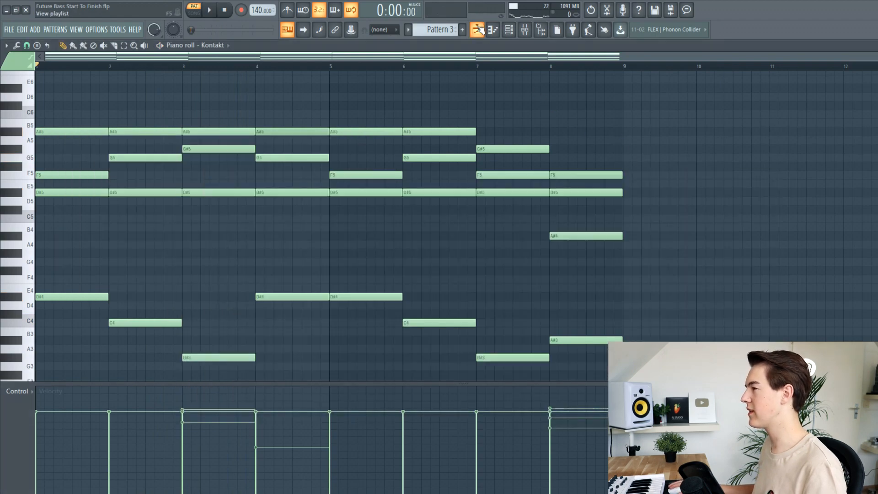
Place Pattern 3 on Track 7 at bar 9 in the playlist and play the arrangement
click(479, 29)
click(258, 311)
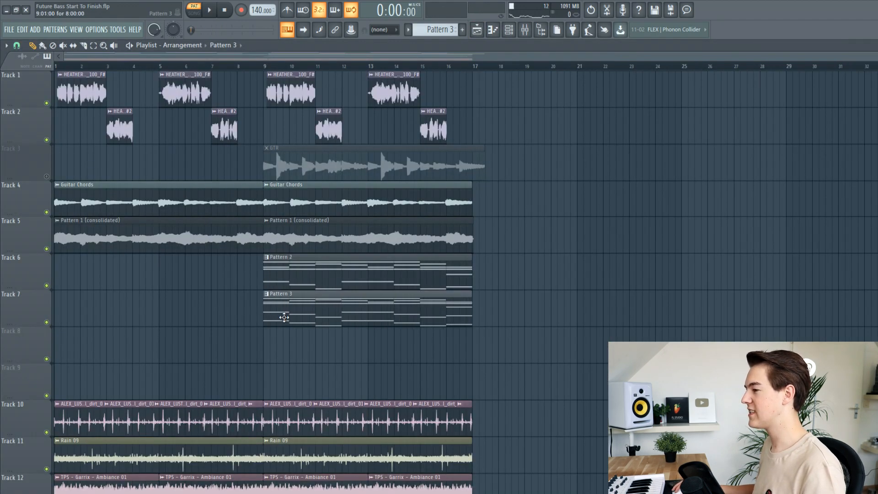
key(space)
scroll(419, 325, down, 1)
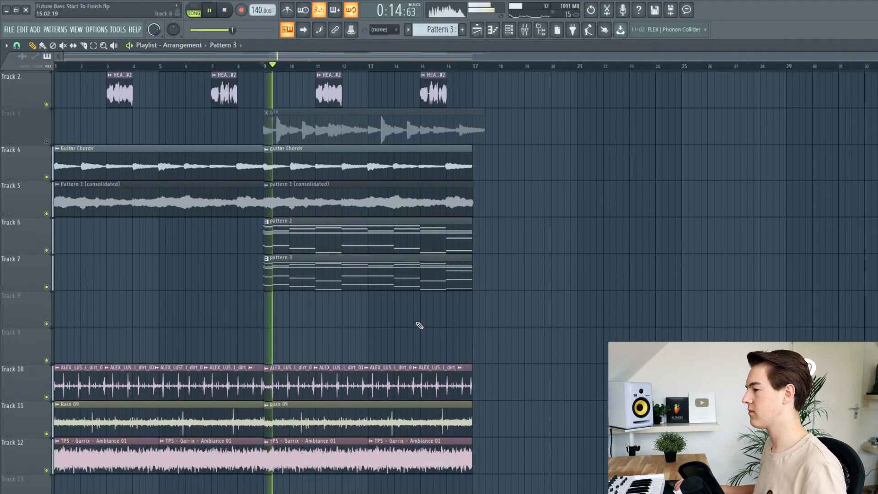
Lower the Kontakt #3 mixer fader slightly while the arrangement plays
scroll(349, 283, up, 1)
click(524, 29)
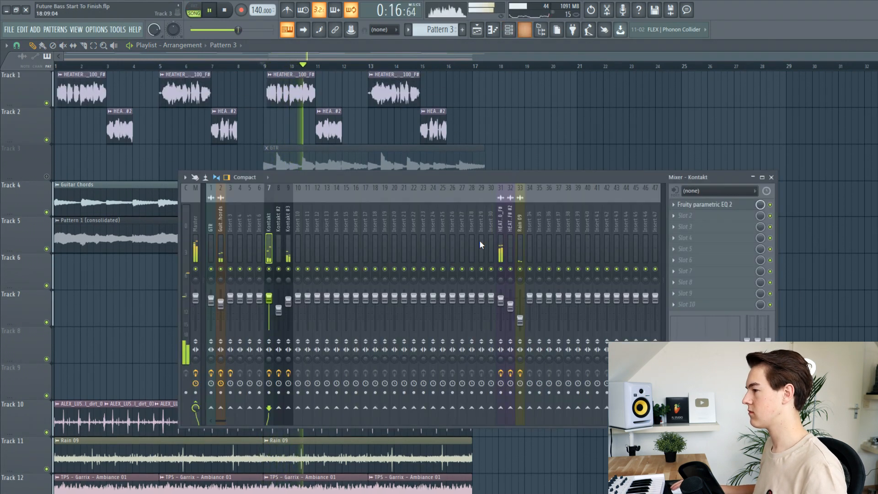
click(288, 302)
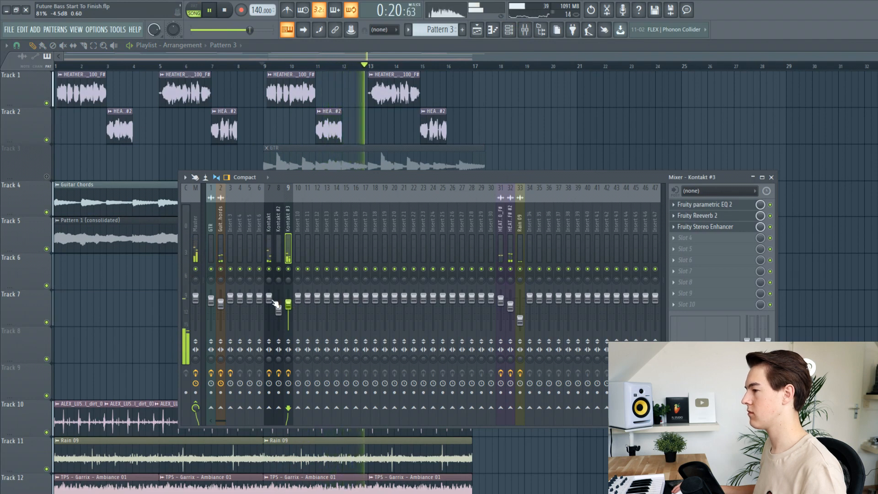
key(F9)
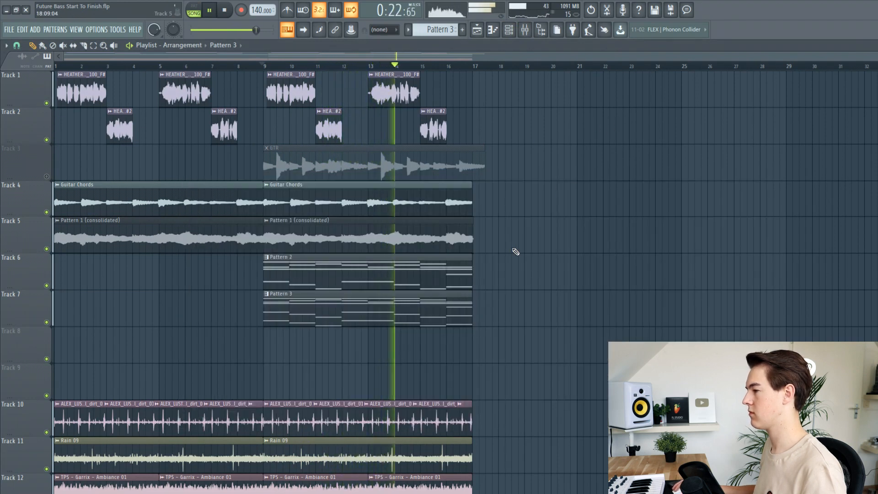
scroll(508, 247, down, 3)
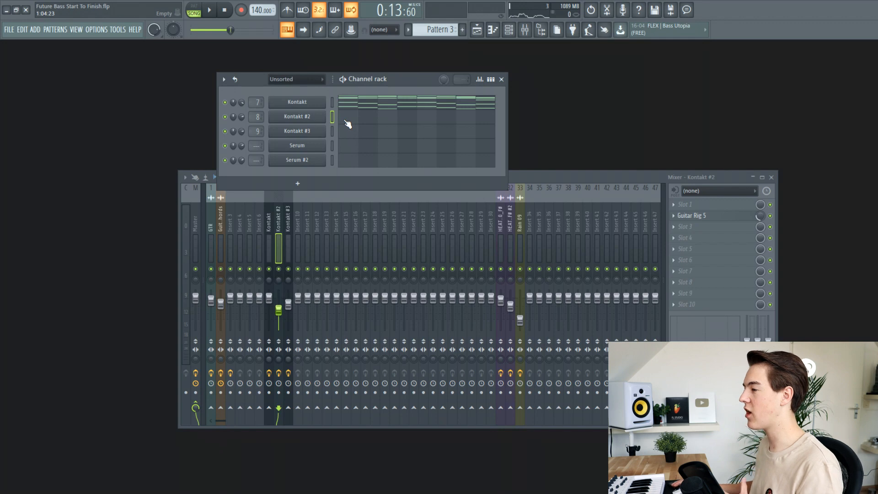
Check the Guitar Rig 5 preset on the Kontakt #2 mixer track and open the Kontakt #2 piano roll in Pattern 3
click(713, 220)
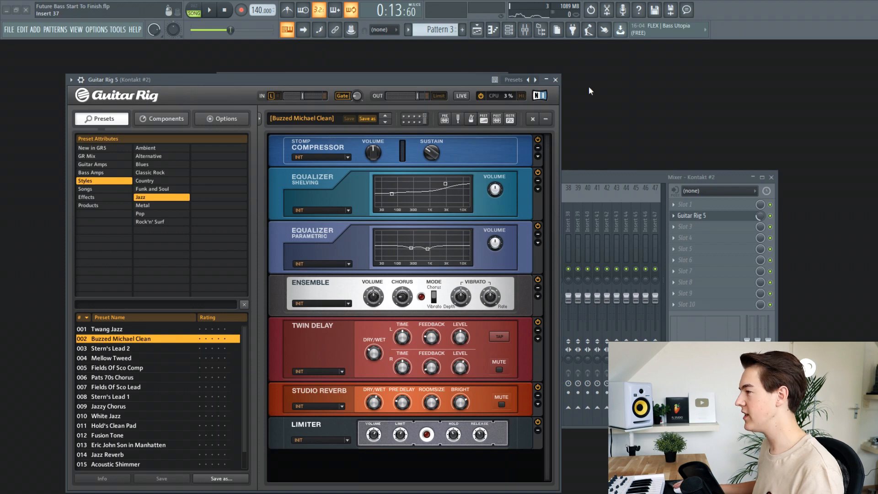
click(556, 80)
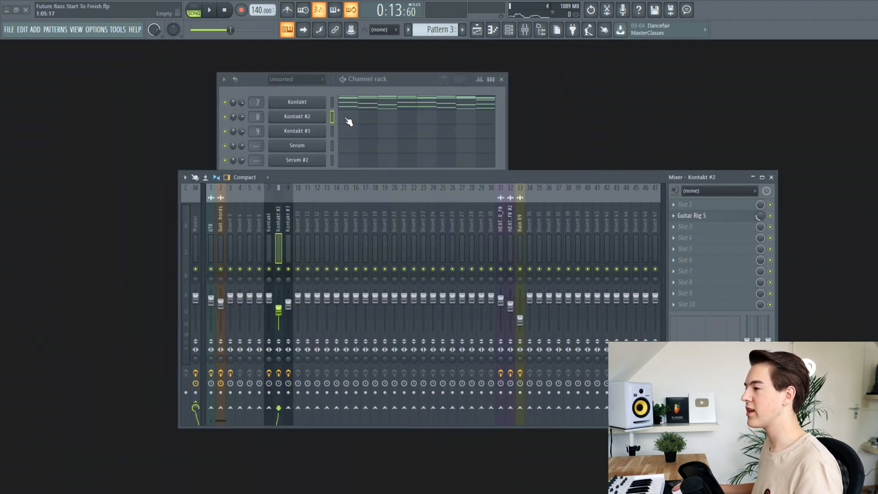
click(349, 121)
key(space)
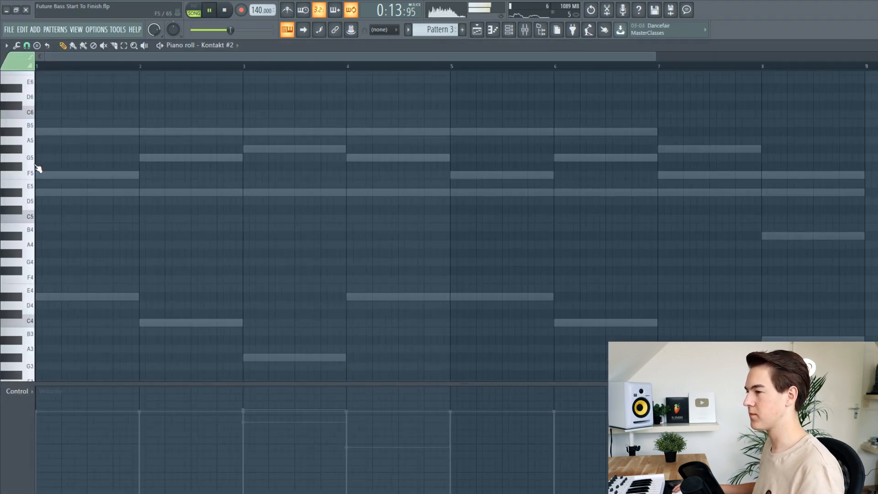
click(39, 189)
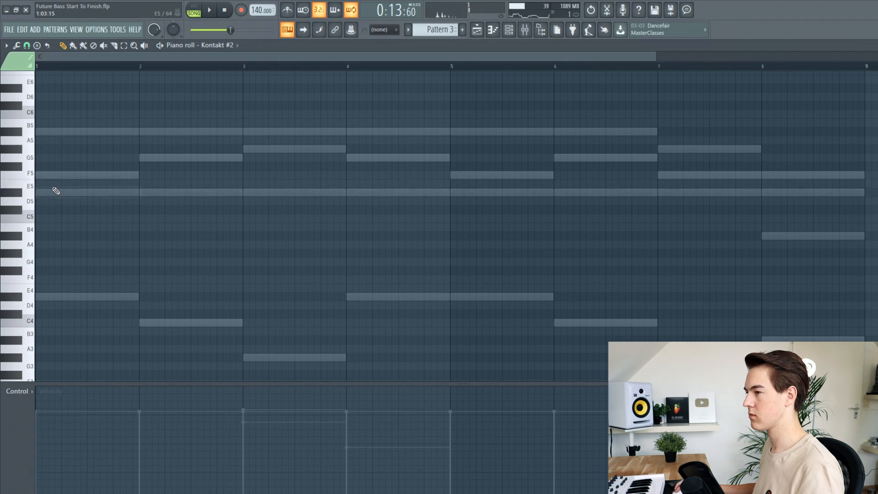
Place a short D#6 note at the start of bar 1 on Kontakt #2, followed directly by an A#5 of equal length
scroll(32, 126, up, 3)
scroll(42, 125, up, 3)
click(44, 192)
click(37, 217)
drag(141, 220, 86, 221)
right_click(146, 219)
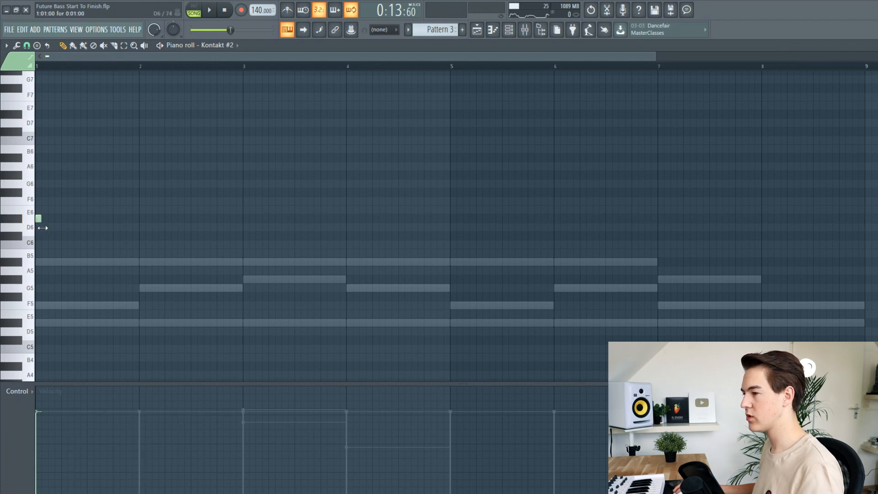
ctrl+scroll(64, 266, up, 3)
click(67, 263)
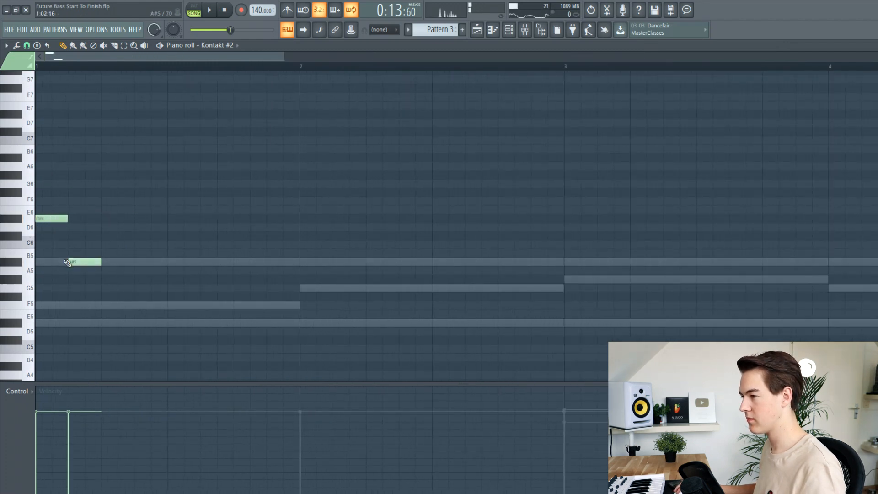
Mute the Kontakt piano channel and switch playback to pattern mode, keeping the two new Kontakt #2 notes selected
key(F6)
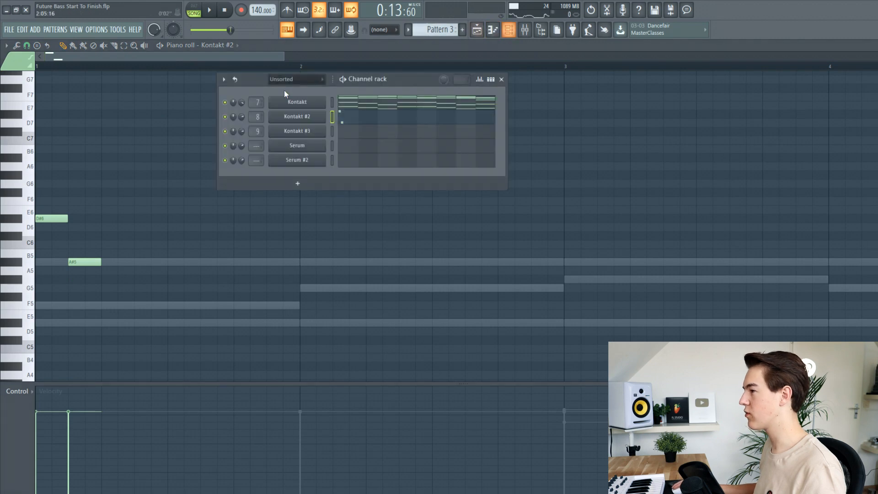
click(226, 102)
right_click(127, 244)
key(space)
key(space)
key(ctrl+a)
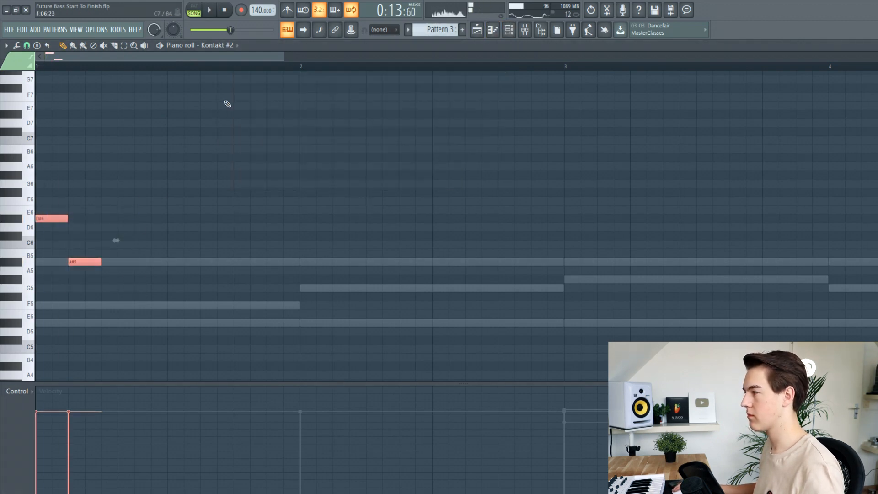
click(508, 31)
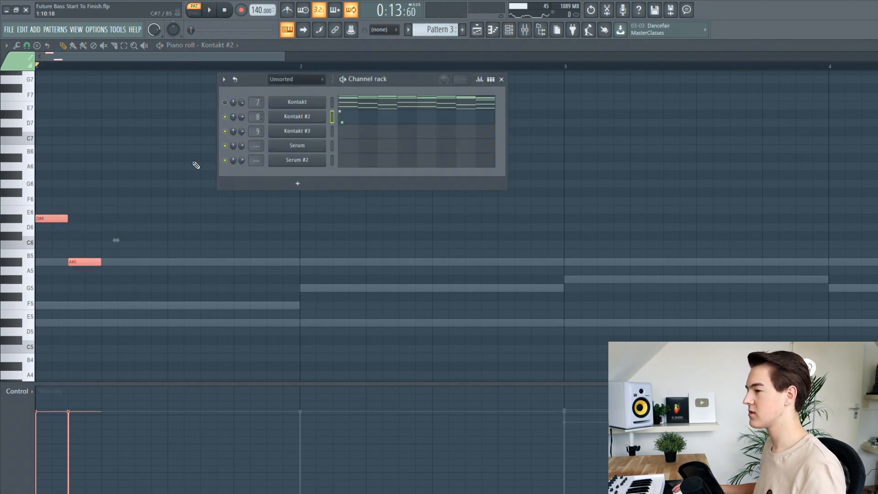
Lengthen both notes to one beat so they overlap, and repeat the D#6 and A#5 pair four times across bar 1
ctrl+click(138, 292)
key(space)
mouse_move(138, 292)
mouse_down()
mouse_move(40, 213)
mouse_move(247, 216)
mouse_up()
key(space)
key(space)
ctrl+click(307, 262)
scroll(301, 270, down, 2)
key(space)
drag(271, 298, 36, 217)
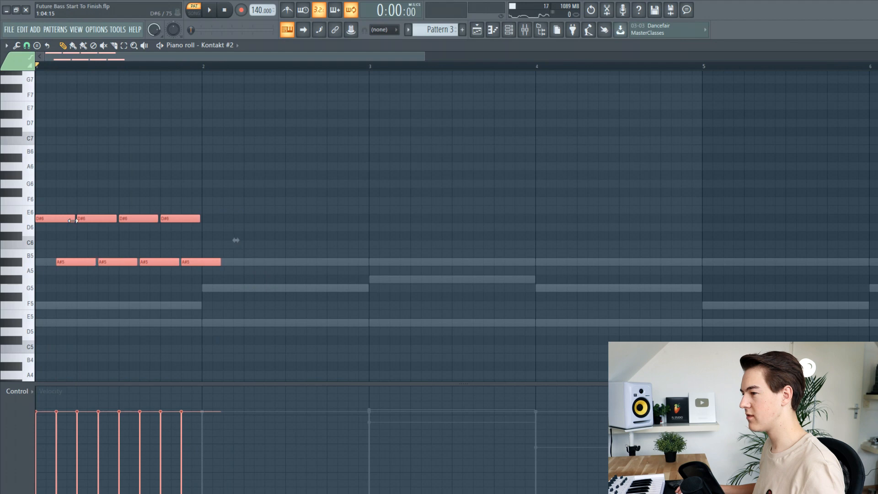
Duplicate the bar 1 melody into bar 2 and play the pattern
ctrl+click(228, 240)
drag(235, 283, 51, 206)
mouse_move(44, 227)
mouse_down()
mouse_move(191, 222)
mouse_move(236, 240)
mouse_up()
key(ctrl+z)
key(space)
key(ctrl+b)
key(space)
scroll(375, 258, down, 3)
key(ctrl+d)
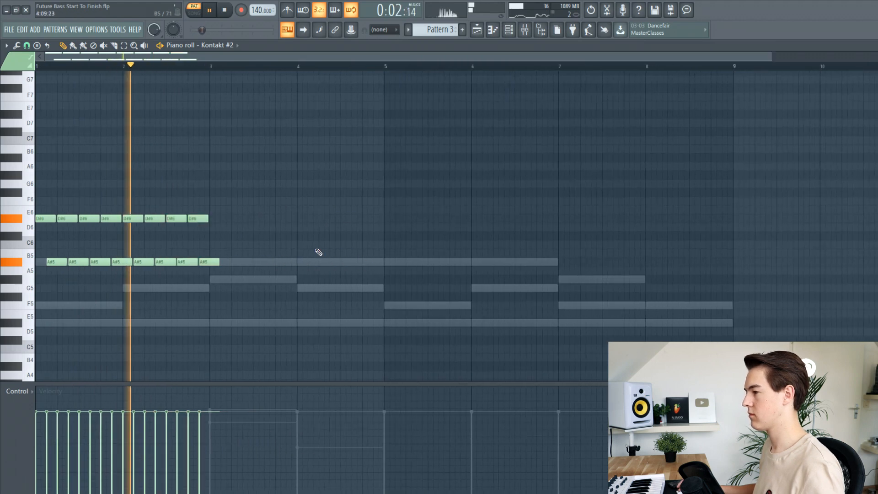
Raise bar 2's last D#6 to F6 and repeat the melody through bars 3 and 4, ending the upper line on D6
key(space)
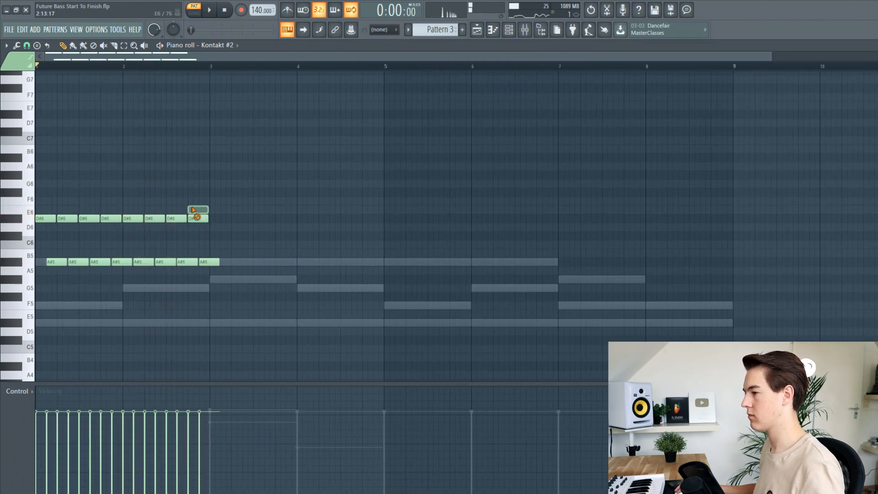
right_click(197, 209)
scroll(173, 192, up, 3)
drag(230, 219, 228, 199)
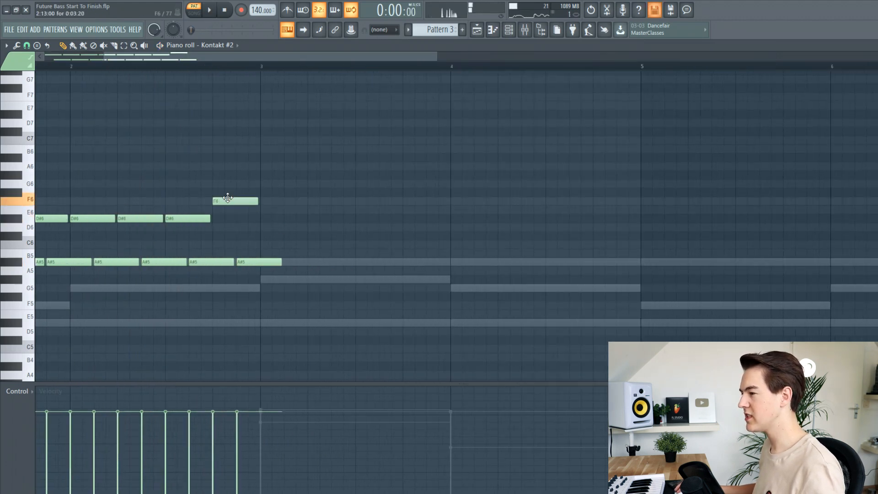
scroll(112, 68, down, 3)
key(space)
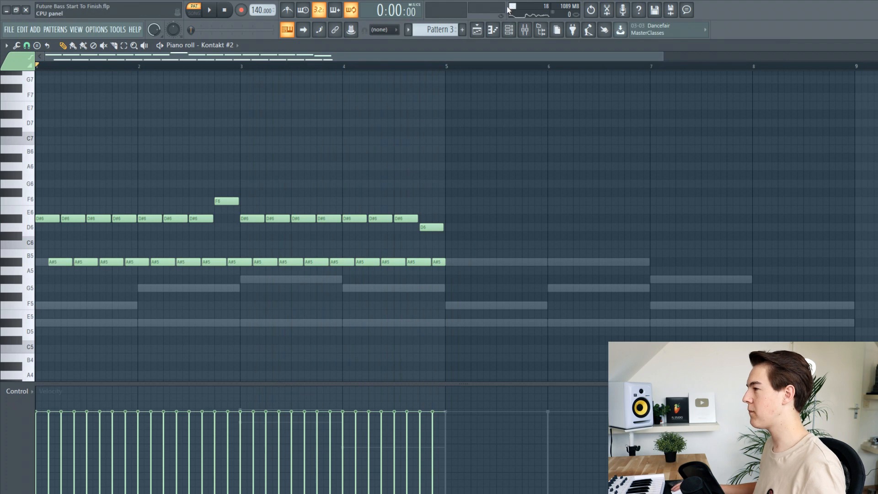
Cut the Kontakt #2 melody out of Pattern 3 and unmute the Kontakt piano channel
click(508, 30)
key(ctrl+x)
right_click(225, 116)
click(227, 121)
right_click(225, 117)
click(229, 123)
Create Pattern 4, paste the melody onto Kontakt #2 and open its piano roll
click(55, 29)
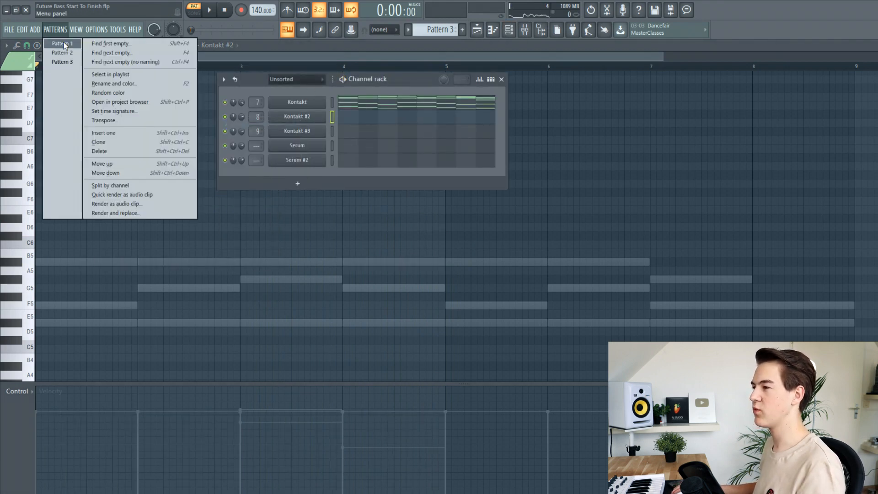
click(62, 43)
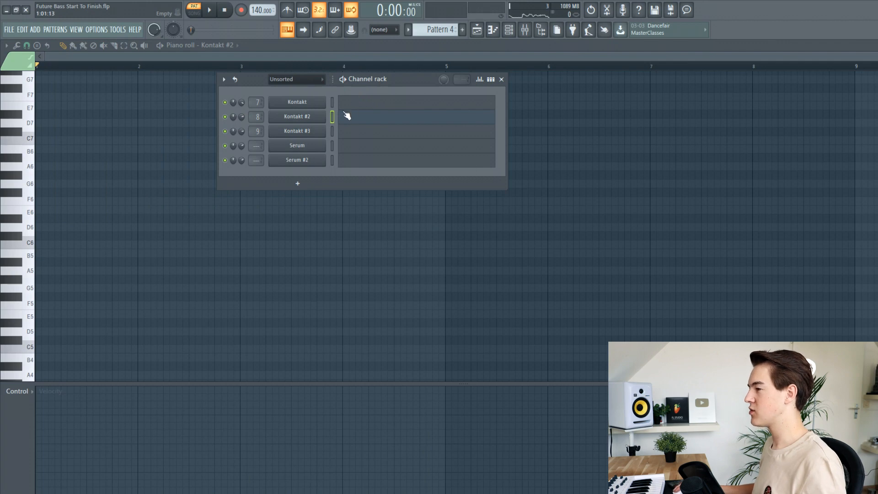
key(ctrl+v)
click(361, 120)
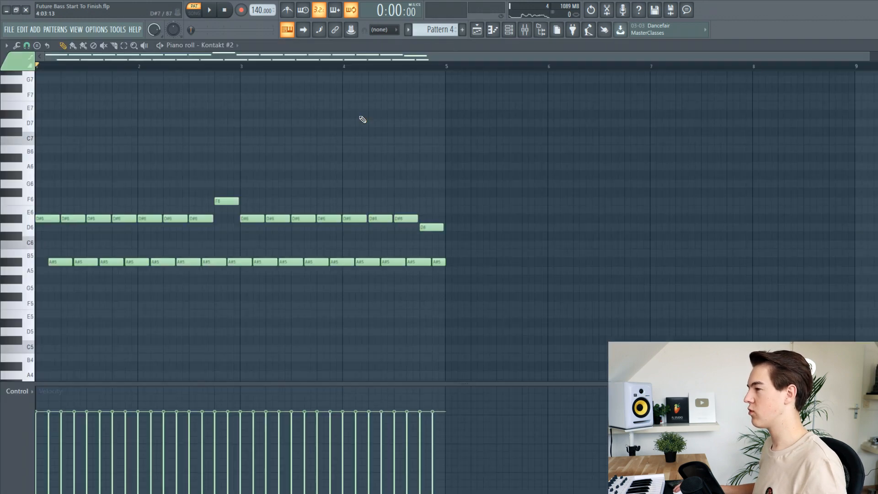
Add Fruity Reeverb 2 to the third effect slot of Kontakt #2, set its decay to 2.3 seconds and raise the track's fader
click(477, 32)
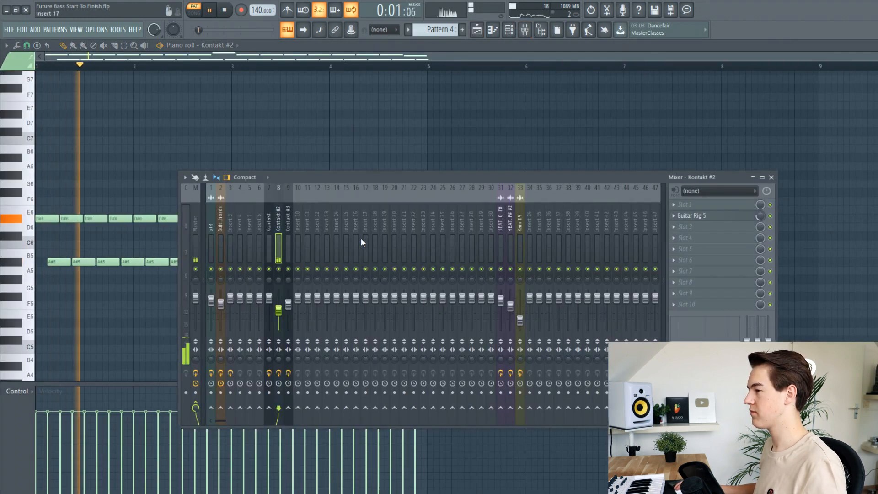
click(686, 227)
click(539, 123)
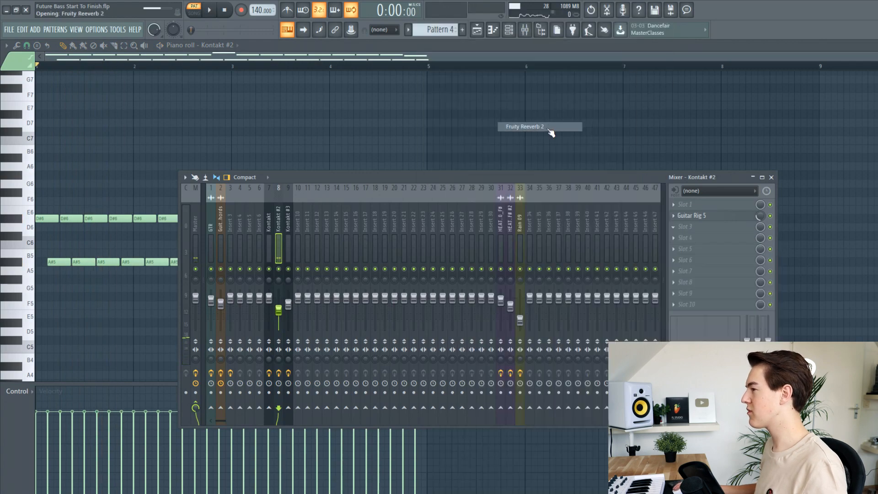
key(space)
mouse_move(237, 123)
mouse_down()
mouse_move(237, 115)
mouse_move(252, 118)
mouse_up()
drag(278, 310, 278, 302)
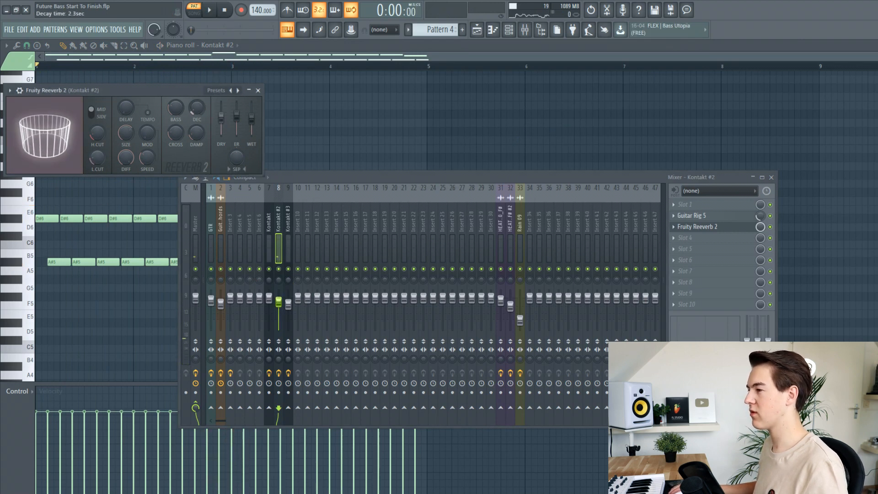
Lower the reverb's dry level slightly and adjust the Kontakt #2 track's stereo separation while listening
drag(221, 117, 222, 120)
drag(278, 305, 277, 309)
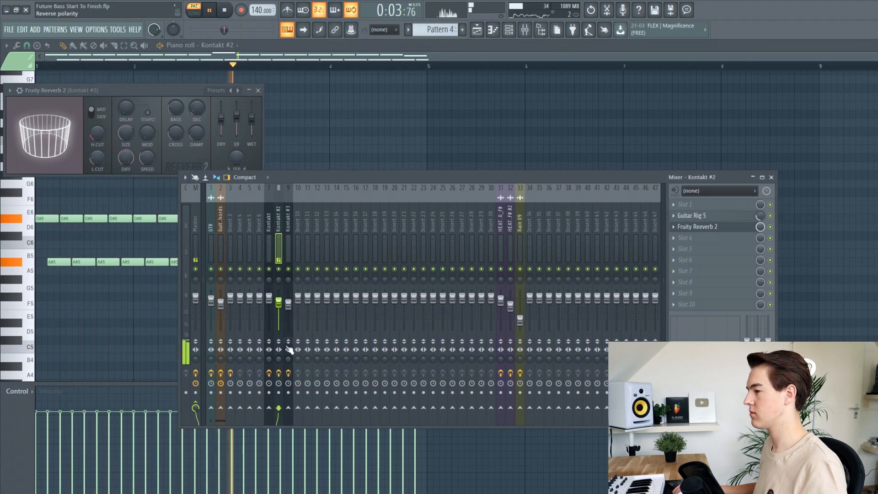
key(space)
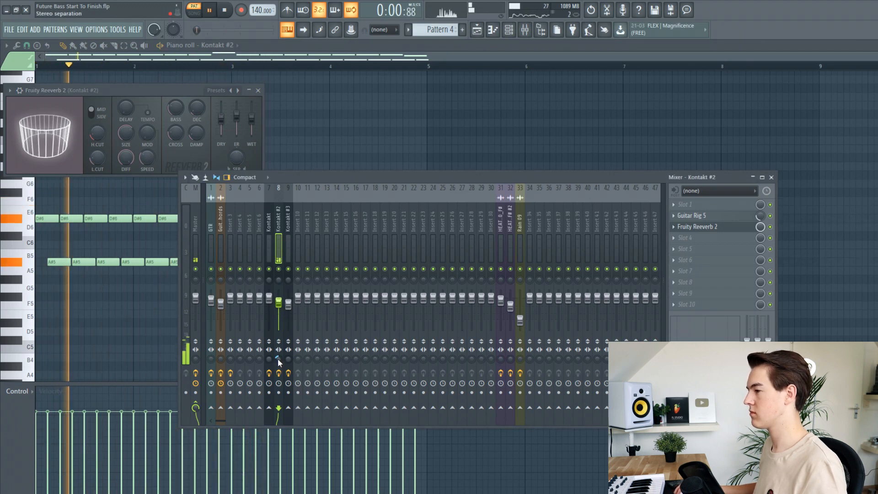
key(space)
Place Pattern 4 on Track 8 at bar 9, trim it to four bars and copy it to bar 13
key(F5)
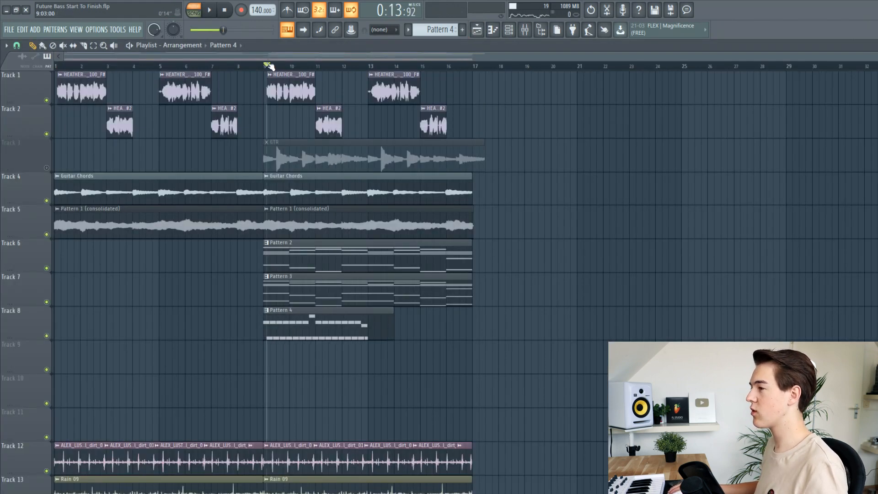
scroll(329, 206, up, 2)
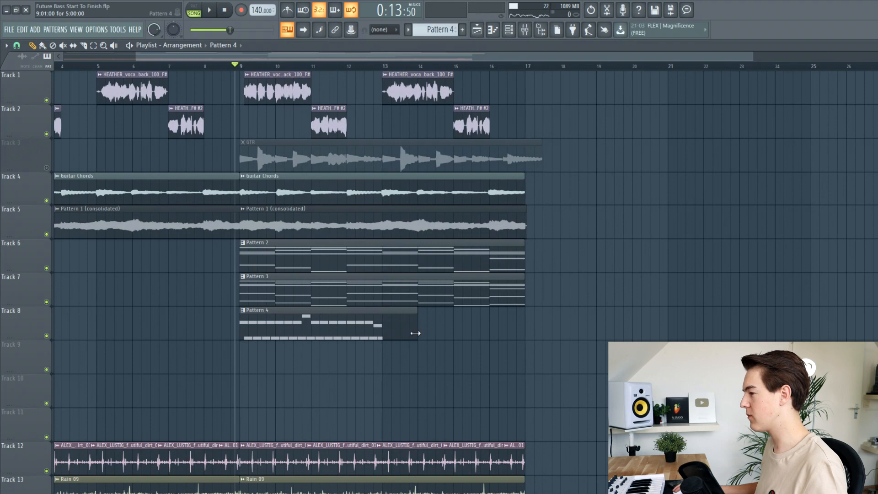
key(space)
drag(398, 333, 395, 332)
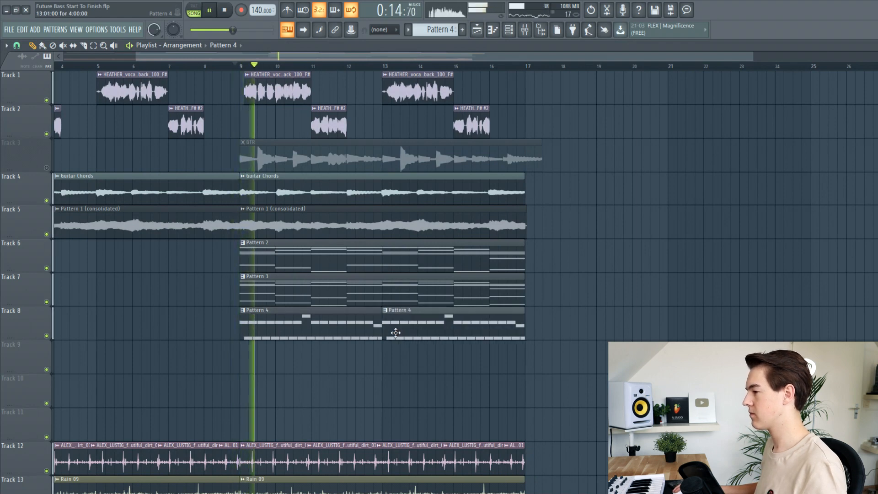
Raise the Kontakt #2 mixer fader to 0 dB while the arrangement plays
key(F9)
drag(281, 307, 282, 299)
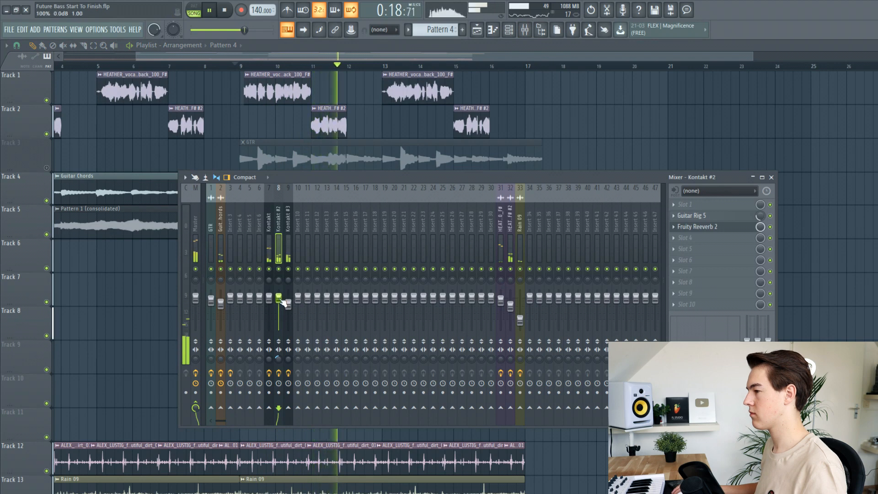
key(space)
click(513, 36)
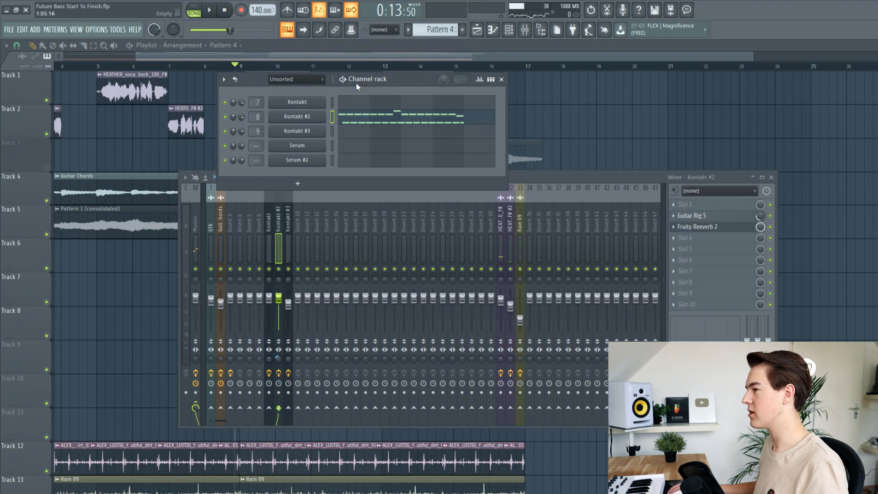
right_click(602, 129)
Play the arrangement and set the mixer faders of Kontakt #2 to -2.5 dB and Kontakt #3 to -3.9 dB
key(space)
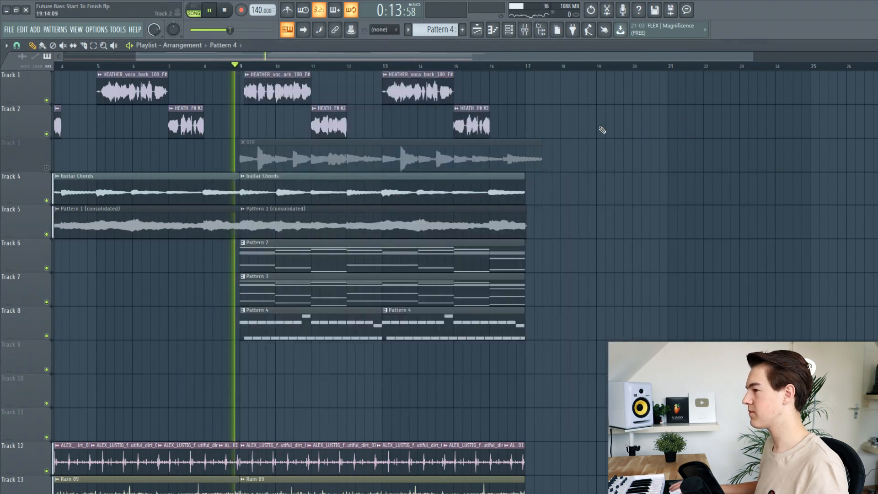
click(524, 30)
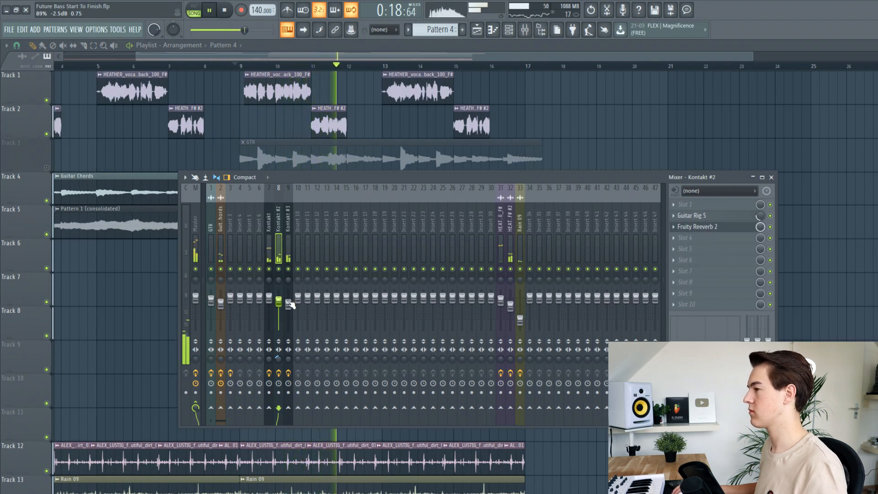
click(289, 304)
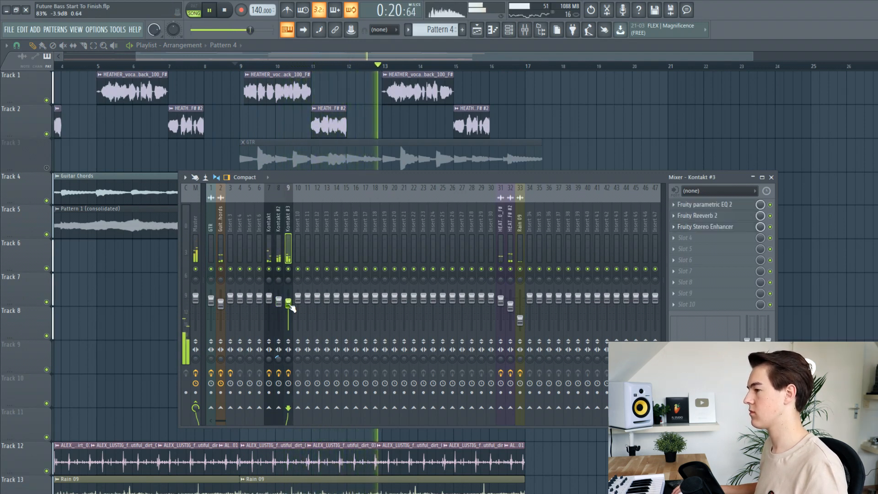
key(F9)
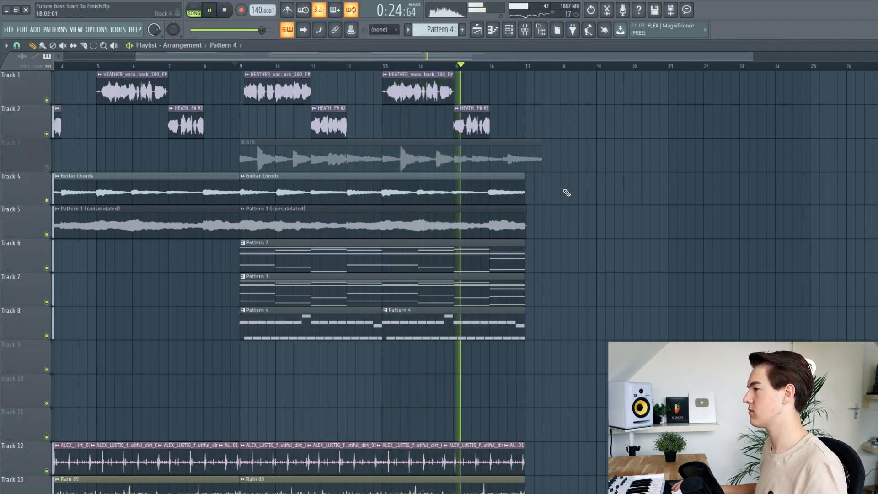
Trim the end of the GTR clip on Track 3 to bar 17 and listen to that track soloed
key(space)
drag(542, 164, 525, 168)
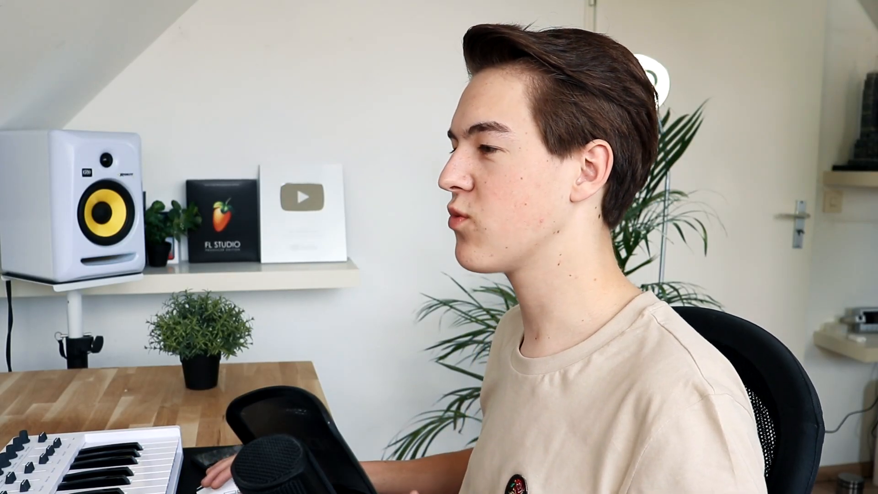
key(space)
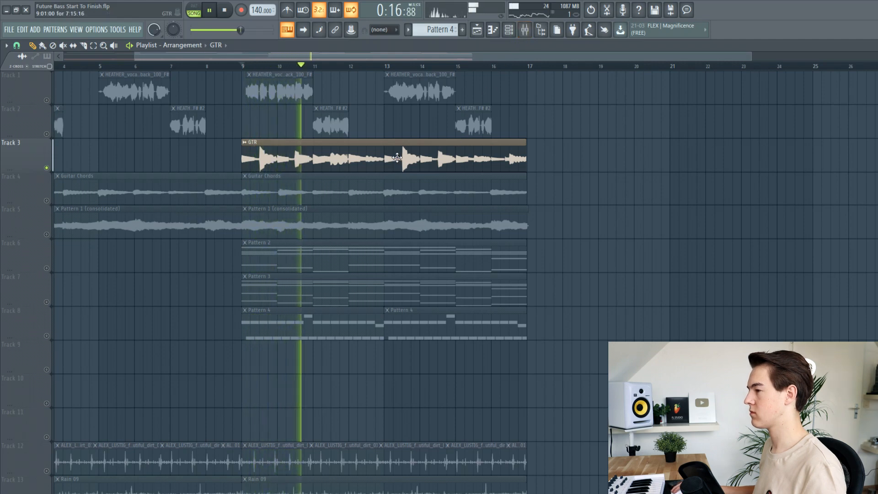
key(space)
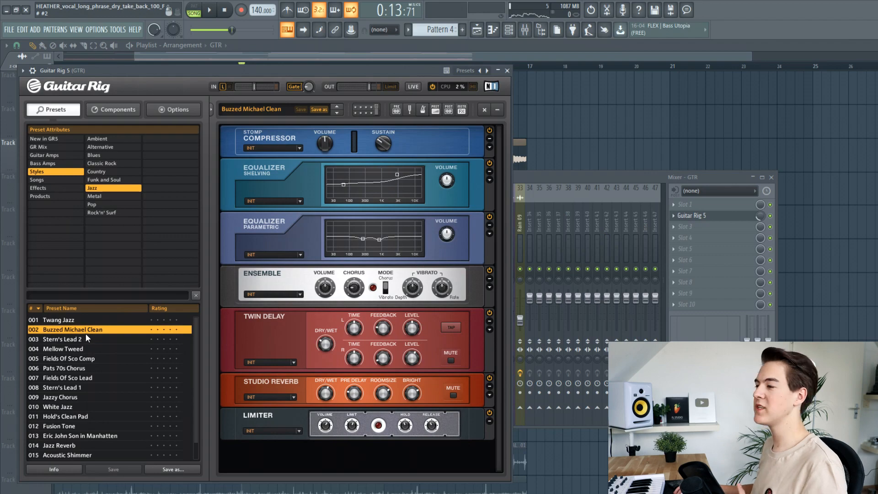
Add Fruity parametric EQ 2 after Guitar Rig 5 on the GTR track, cutting lows and highs and slightly boosting the mids during playback
click(508, 71)
click(683, 227)
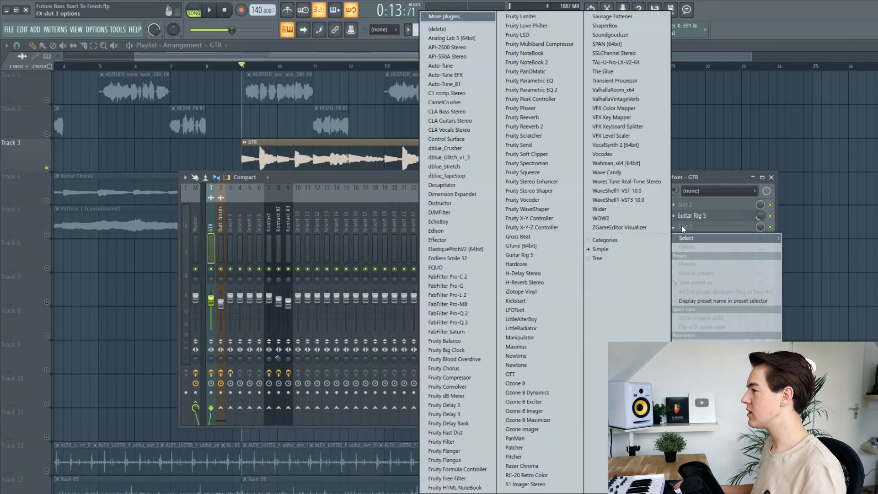
click(566, 91)
mouse_move(75, 195)
mouse_down()
mouse_move(95, 235)
mouse_move(84, 200)
mouse_up()
key(space)
drag(95, 235, 87, 235)
drag(83, 200, 72, 206)
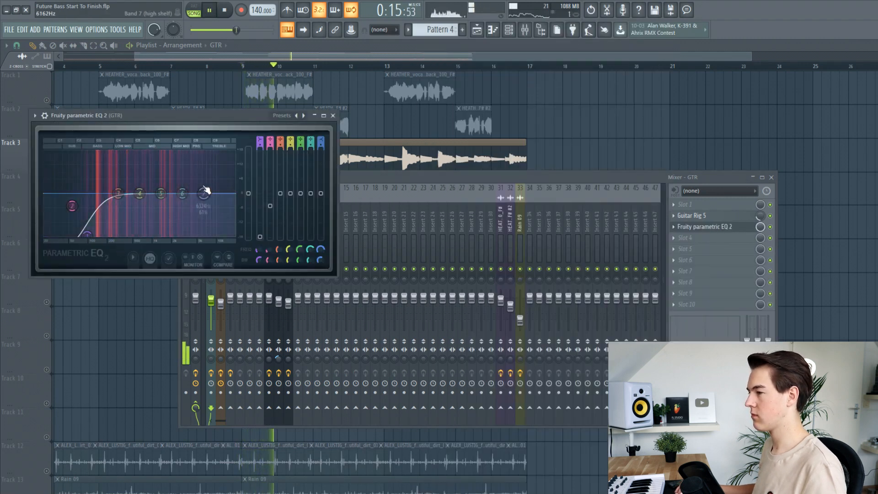
drag(182, 193, 134, 188)
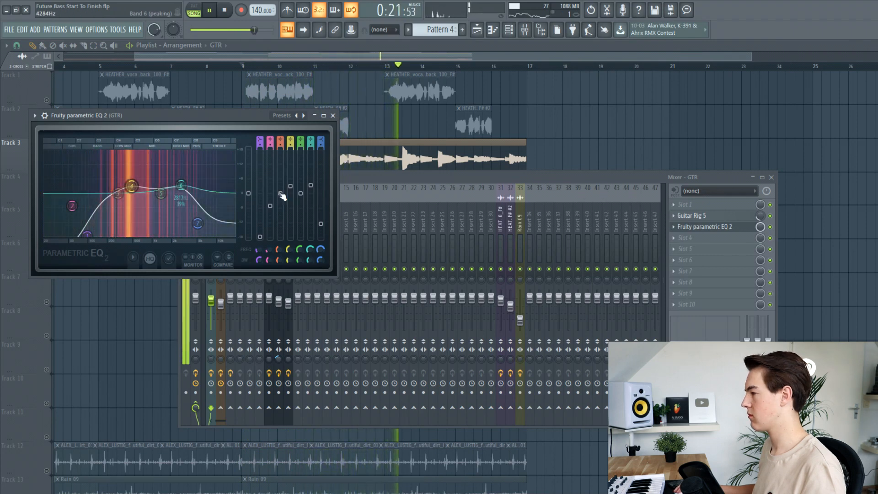
key(space)
Add Fruity delay 2 to the GTR track, set its feedback to ping pong and lower its input volume and cutoff while listening
click(685, 237)
click(446, 405)
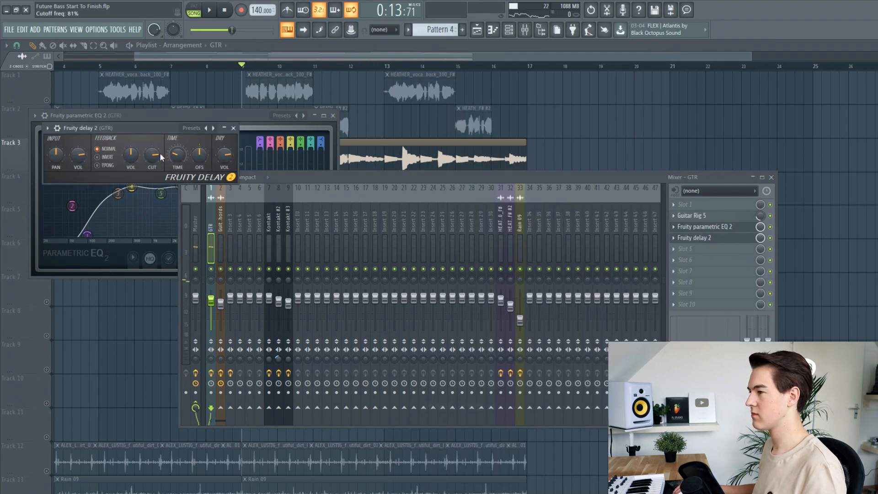
click(106, 167)
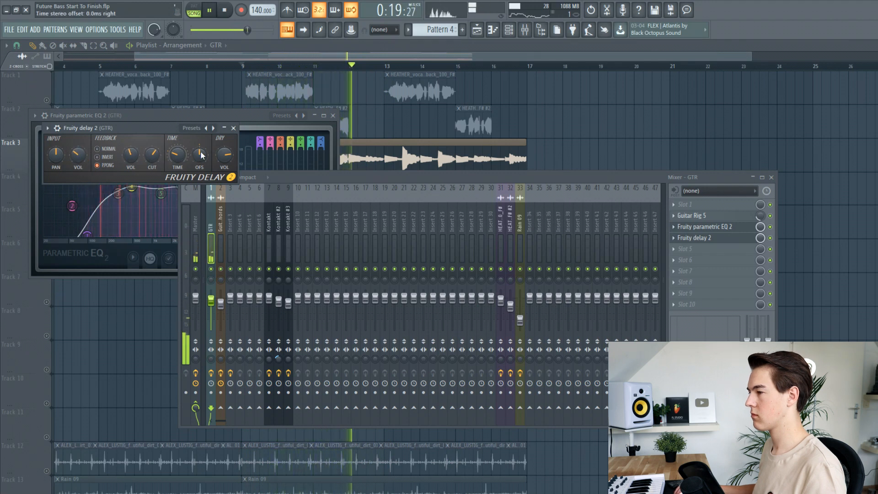
key(space)
Add Fruity Reeverb 2 to the GTR track and set its mixer fader to -3.4 dB during playback
click(685, 249)
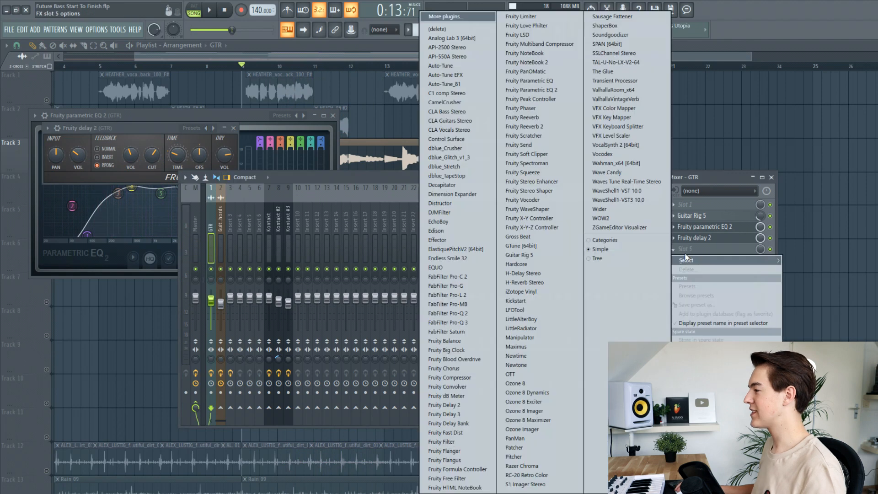
click(560, 126)
key(space)
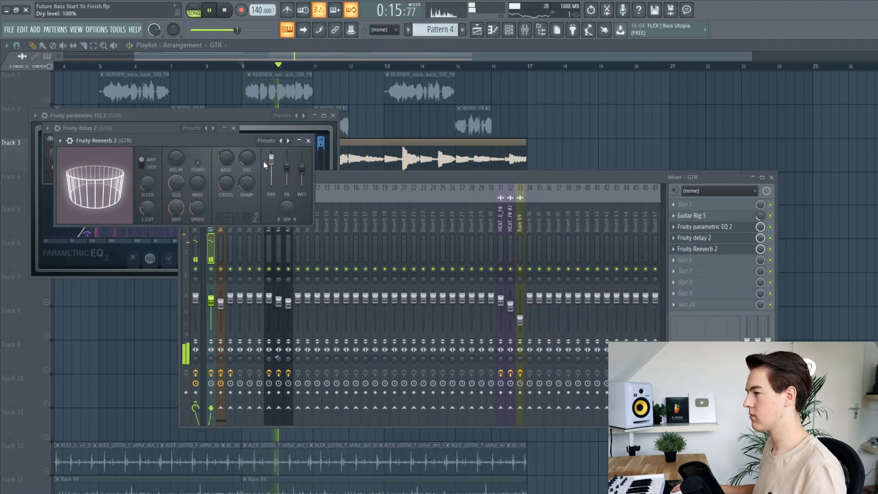
drag(211, 302, 212, 305)
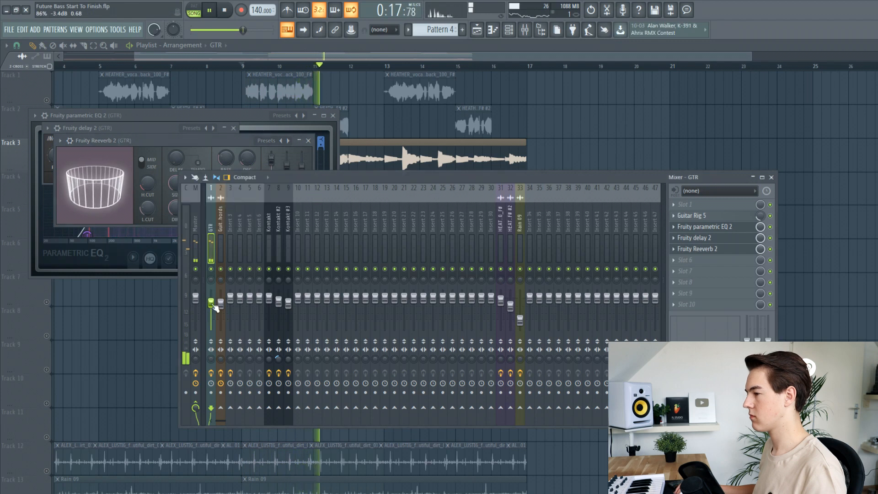
key(F12)
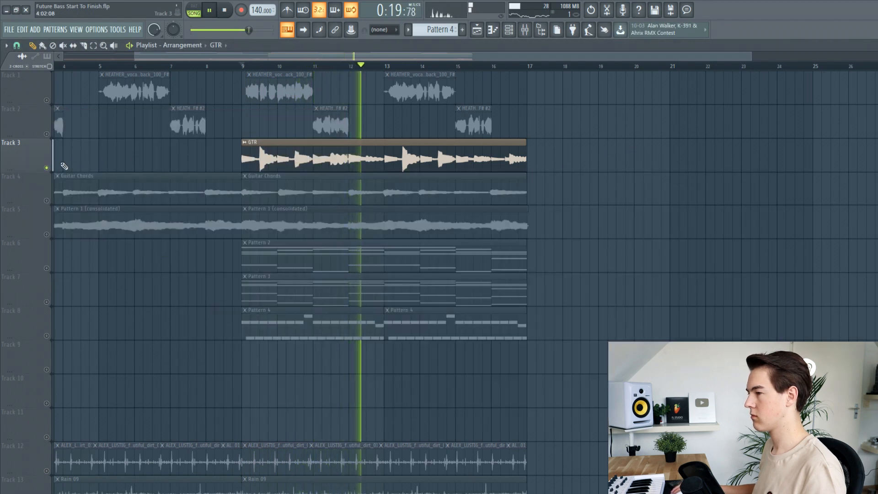
Play all tracks together, lower the Kontakt #3 mixer fader and set the GTR fader to -6.2 dB
key(space)
key(space)
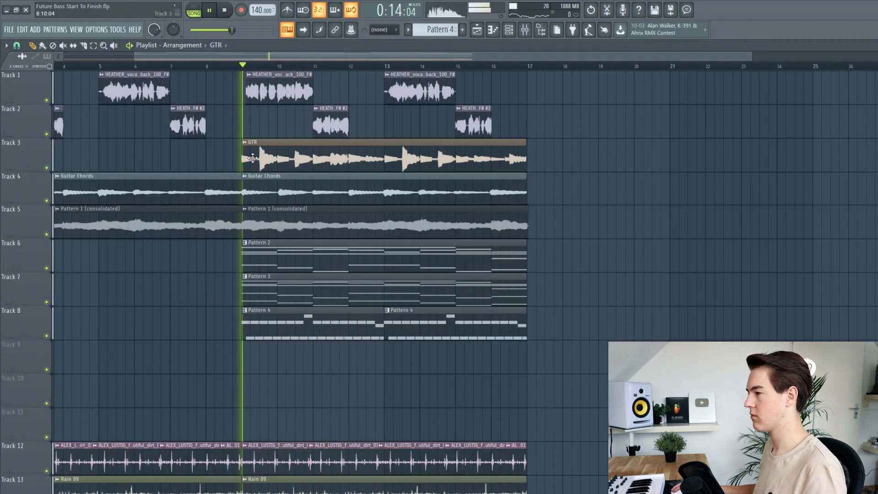
double_click(297, 168)
key(F12)
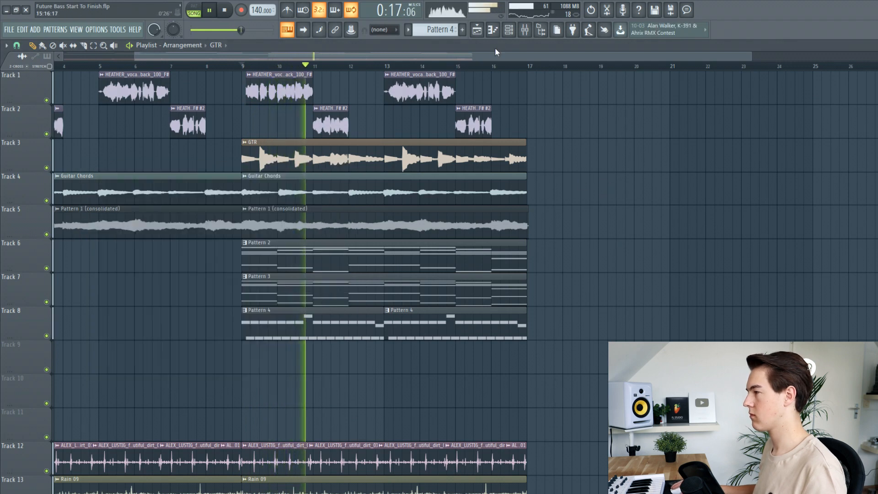
key(F9)
mouse_move(290, 308)
mouse_down()
mouse_move(287, 284)
mouse_move(288, 308)
mouse_up()
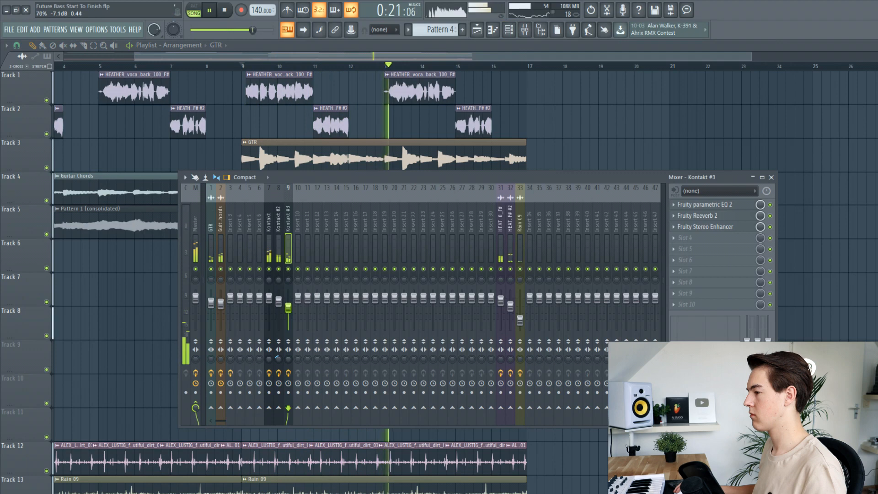
drag(211, 302, 217, 310)
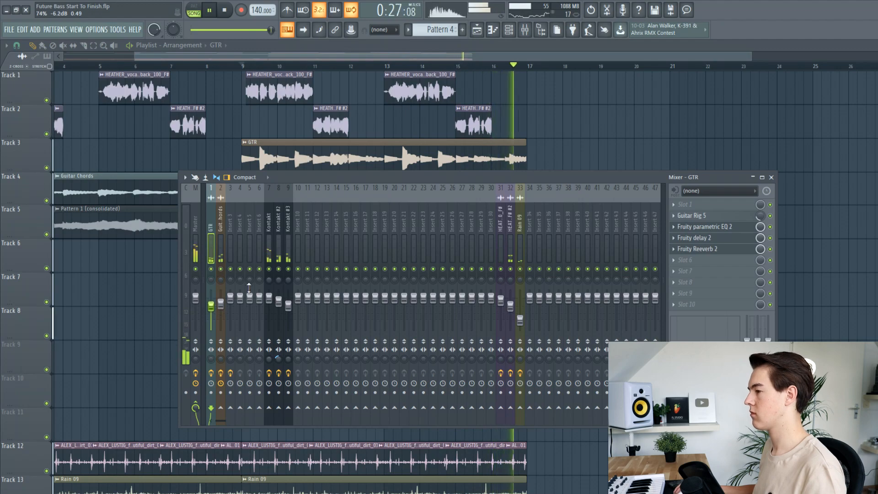
key(F9)
key(space)
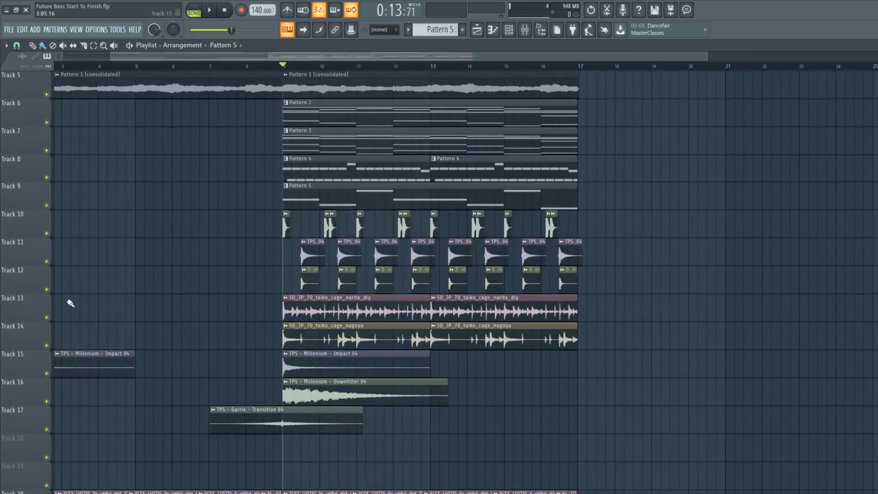
Solo Track 9 and listen to Pattern 5 from bar 9
right_click(47, 206)
key(space)
scroll(430, 127, up, 2)
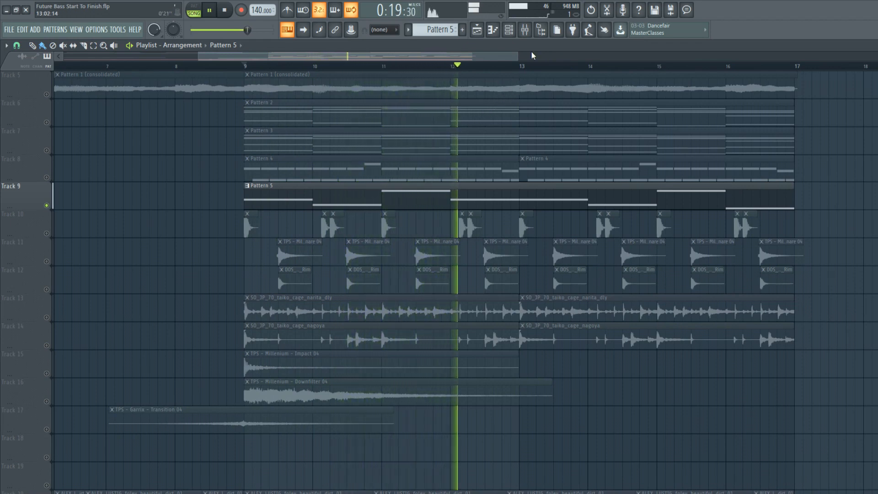
key(space)
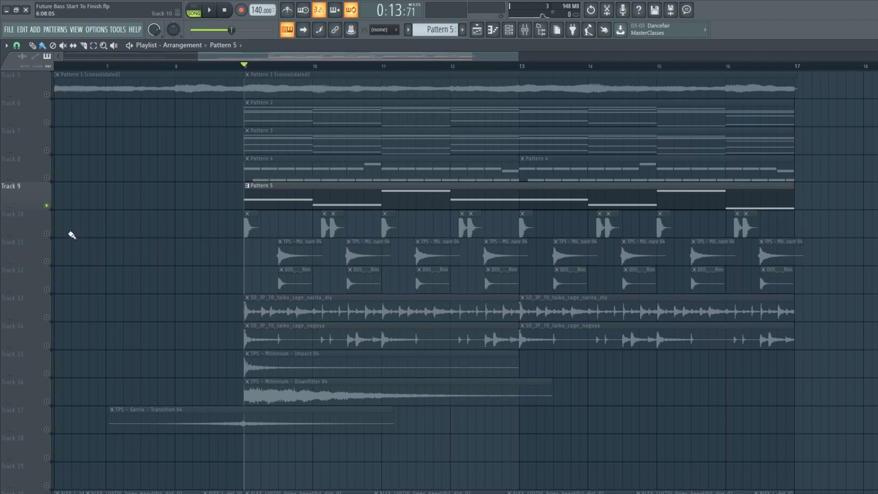
Play the kick clips on Track 10 alone from bar 9
click(47, 234)
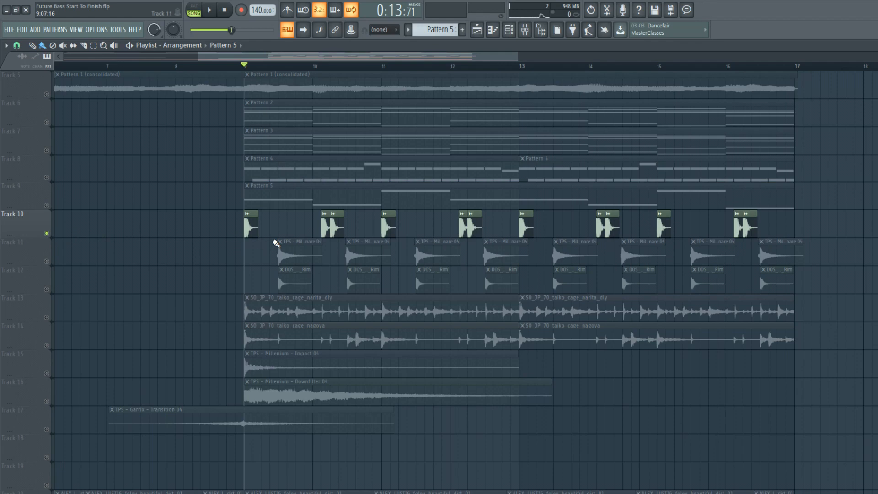
key(space)
scroll(269, 251, up, 1)
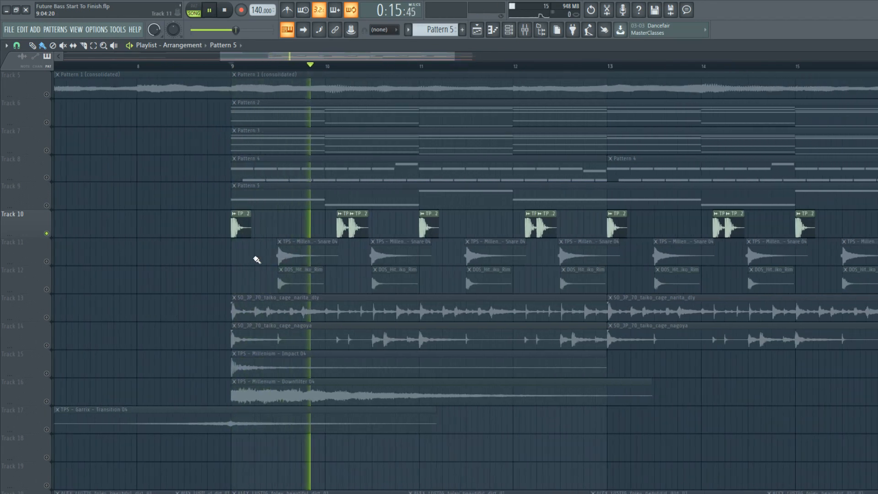
key(space)
Unmute the snare and taiko rim layers on Tracks 11 and 12 and listen to them with the kicks
click(47, 262)
click(46, 289)
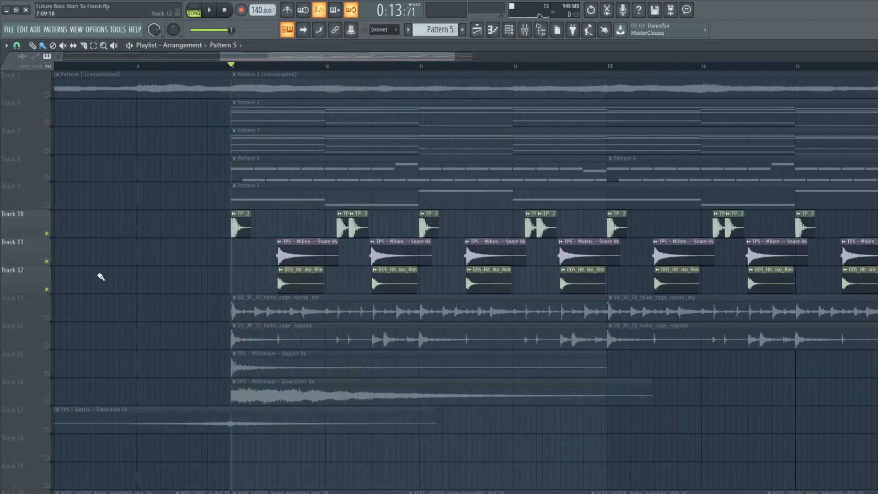
scroll(251, 274, up, 2)
key(space)
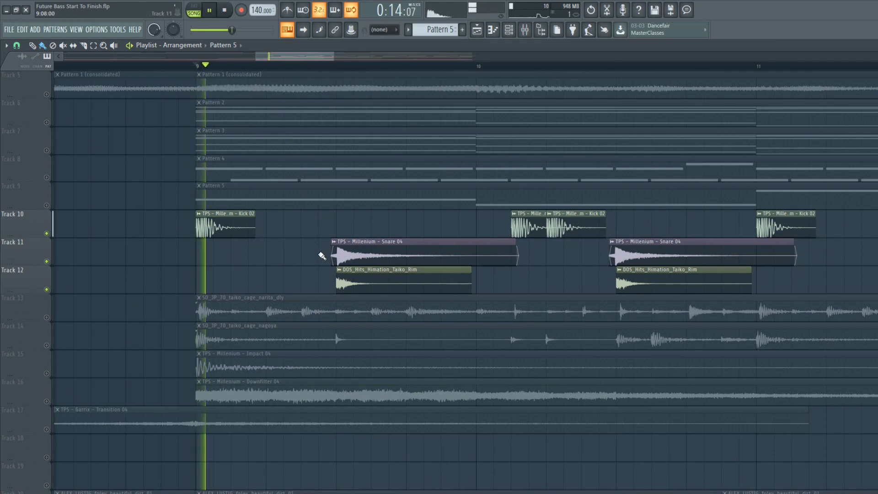
scroll(284, 275, down, 2)
scroll(407, 273, up, 2)
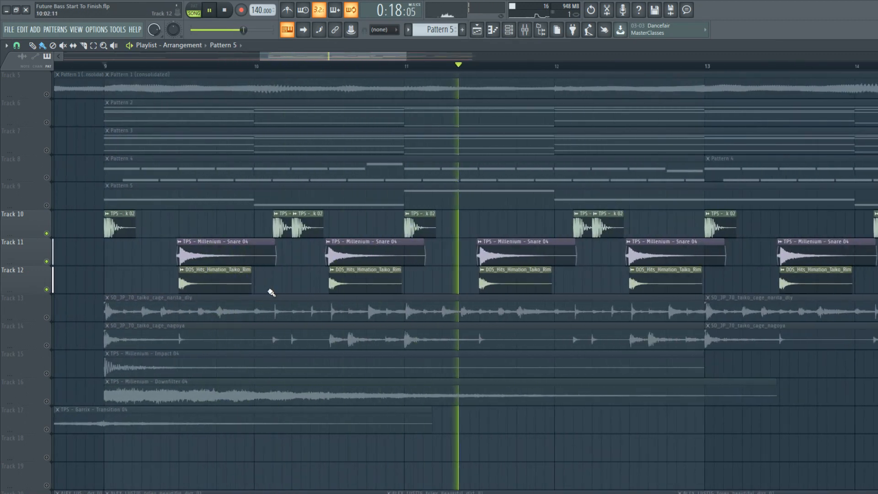
key(space)
Isolate the taiko loops on Tracks 13 and 14, unmute Tracks 10 to 12 and play all the drums together
click(51, 318)
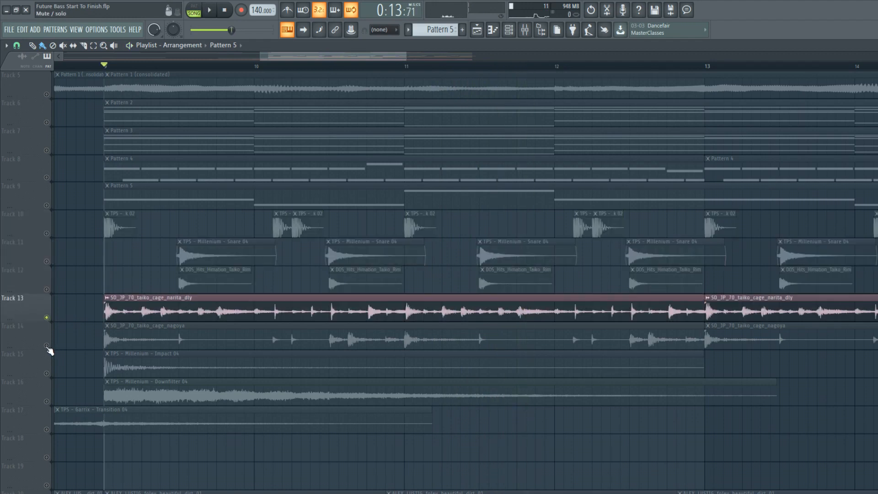
click(47, 347)
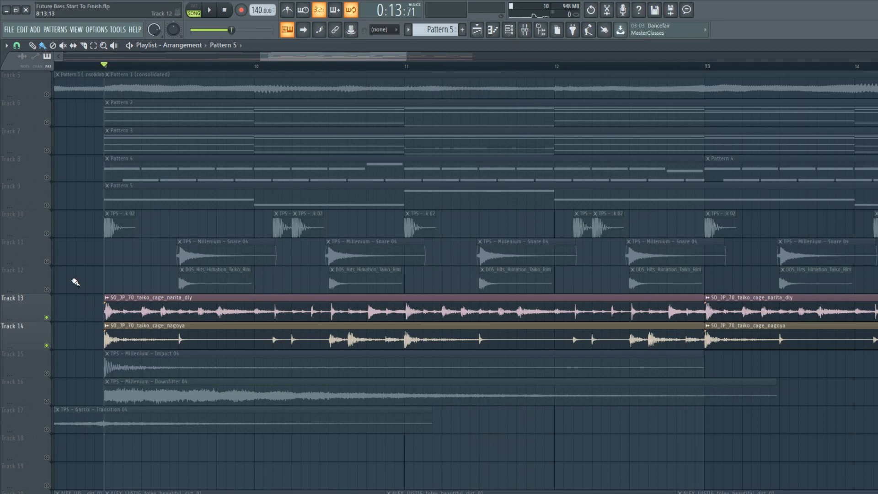
click(46, 289)
click(46, 261)
click(46, 234)
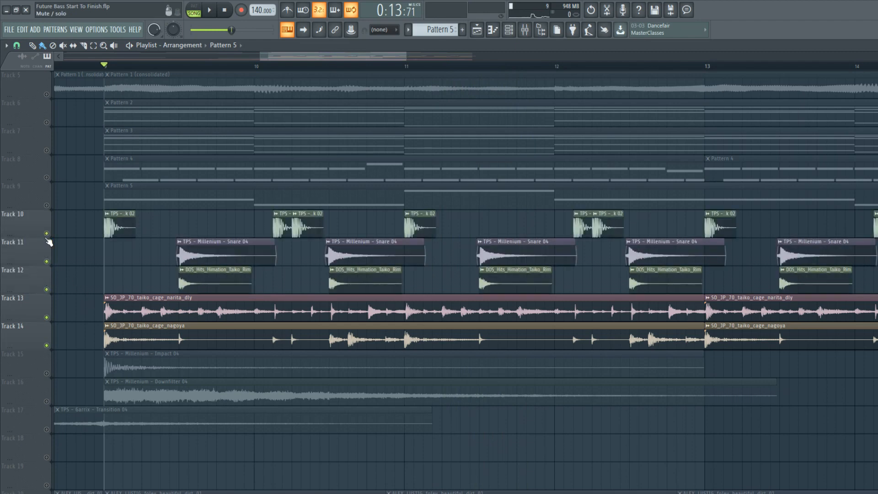
key(space)
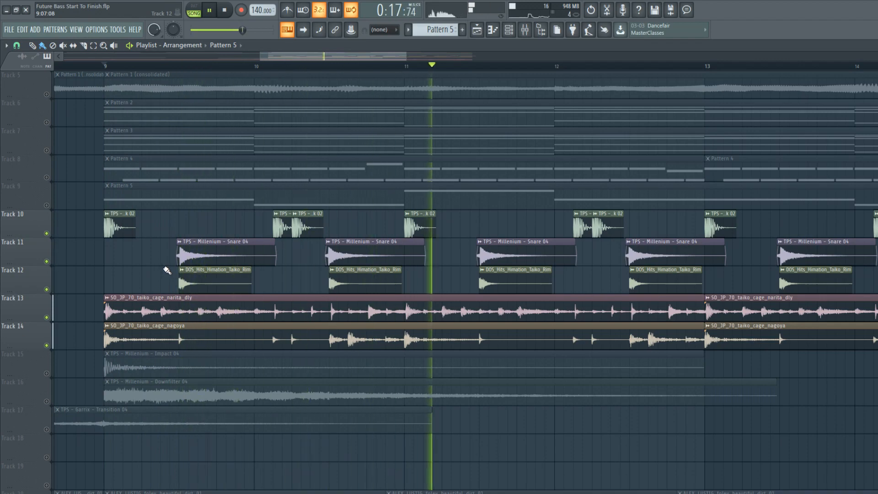
scroll(165, 270, down, 2)
key(space)
Solo Track 15 and listen to the Millenium Impact 04 clip at bar 9
right_click(46, 373)
scroll(138, 255, down, 2)
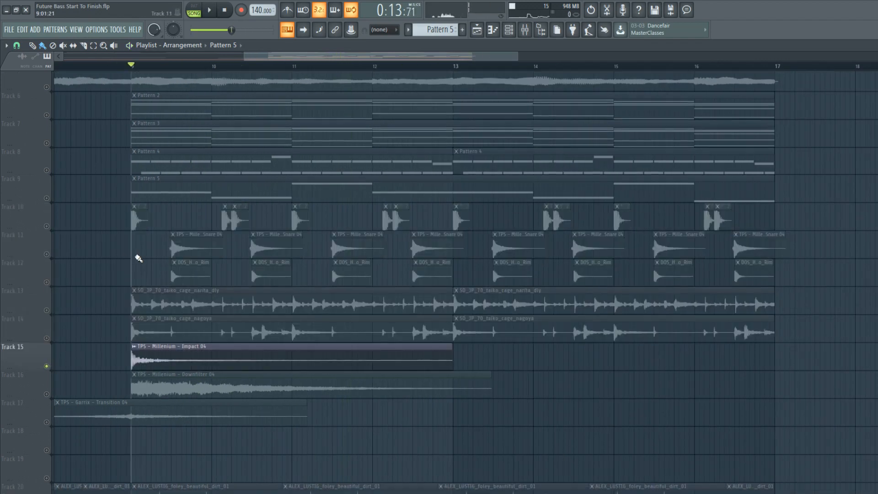
key(space)
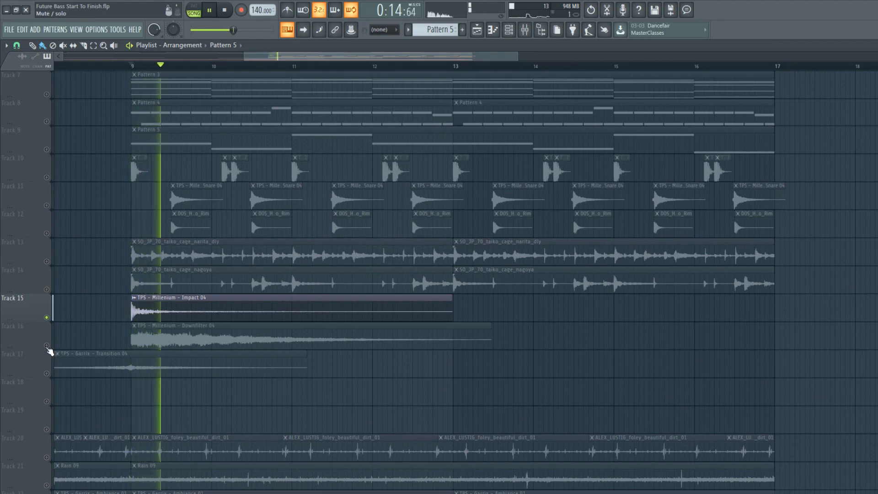
key(space)
Solo Track 16 and listen to the Millenium Downfilter 04 clip
right_click(47, 346)
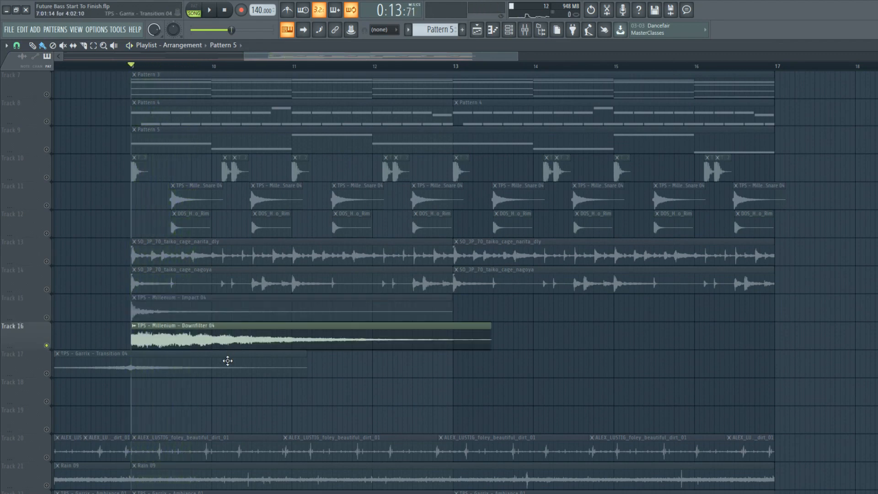
key(space)
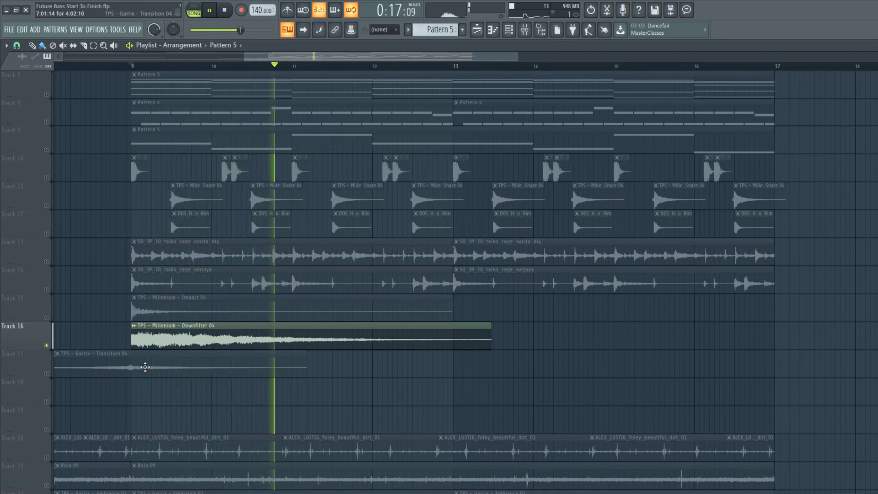
key(space)
Solo Track 17 and play the Garrix Transition 04 clip from bar 8
scroll(145, 364, down, 5)
right_click(46, 374)
scroll(235, 140, up, 6)
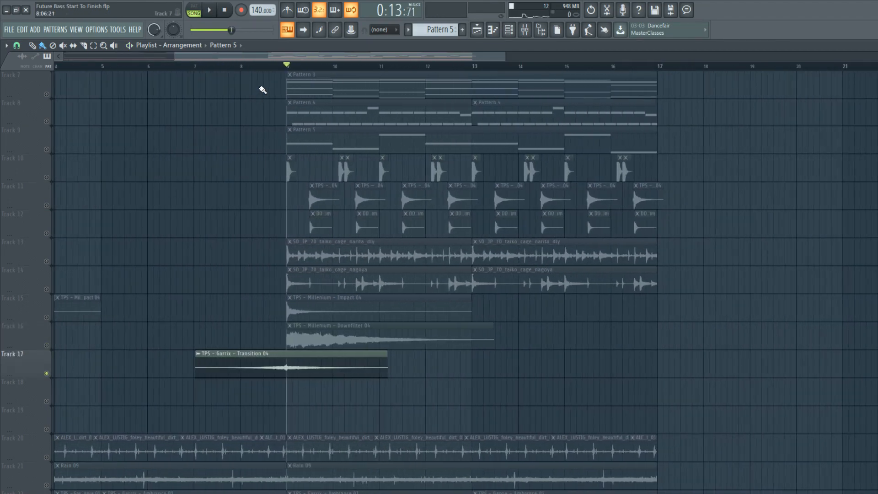
click(198, 66)
scroll(195, 84, down, 3)
click(189, 67)
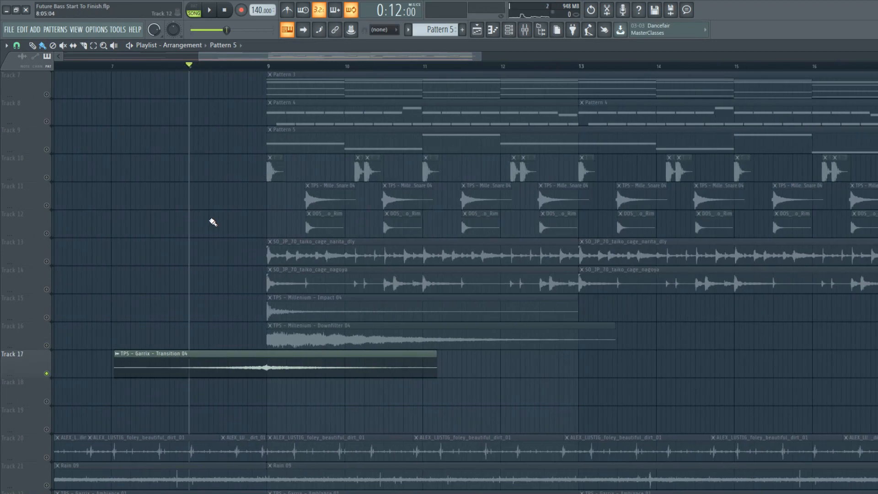
key(space)
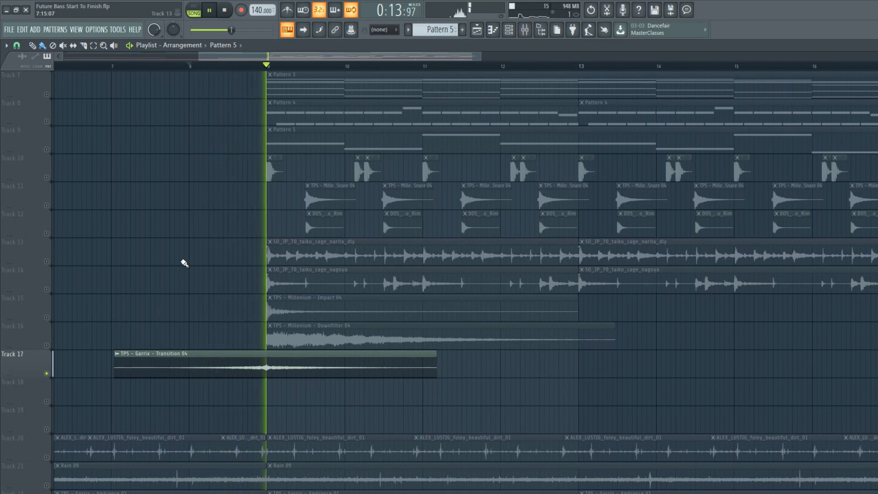
scroll(181, 260, down, 4)
key(space)
Solo Track 15 and move the playhead to bar 1, where the first impact clip starts
right_click(47, 318)
scroll(54, 274, up, 1)
click(55, 67)
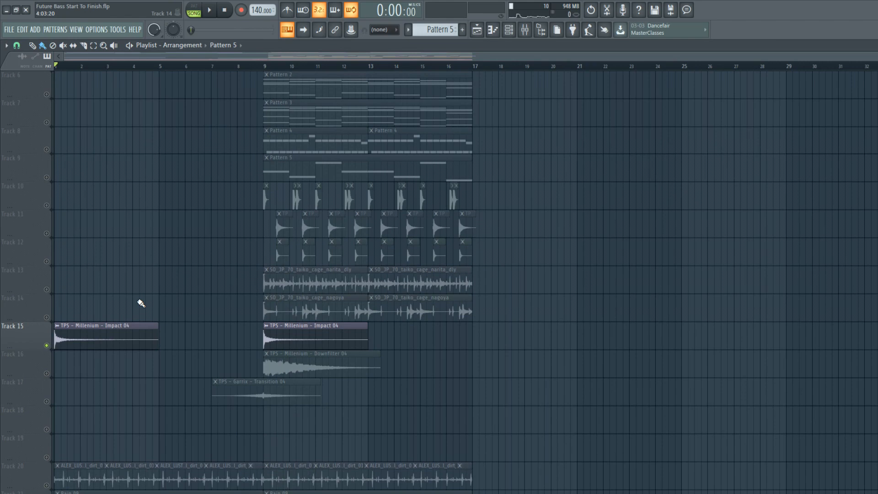
Unsolo Track 15 to restore all tracks and select the timeline from bar 1 to about bar 19
right_click(46, 345)
scroll(111, 331, up, 5)
scroll(196, 239, down, 2)
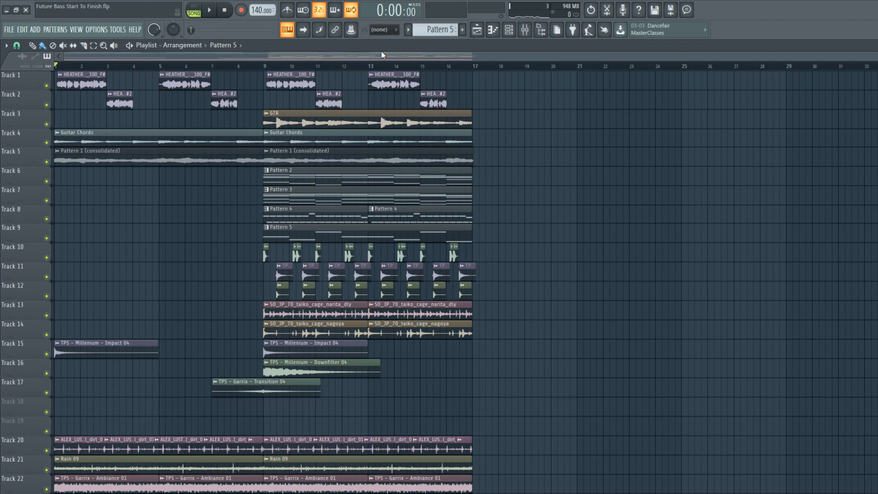
drag(535, 66, 54, 67)
ctrl+click(156, 110)
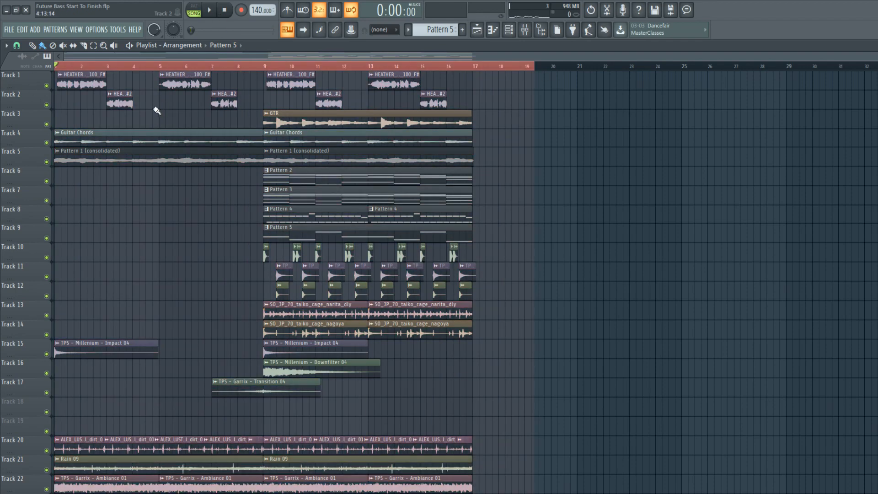